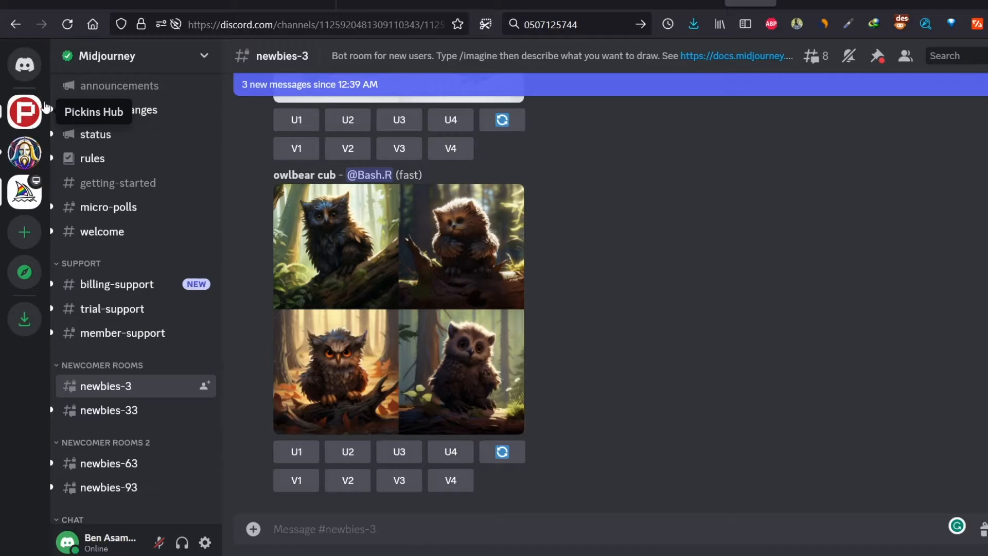
Open the Pickins Hub server in Discord and request variations of the third fox coloring page image
left_click(32, 114)
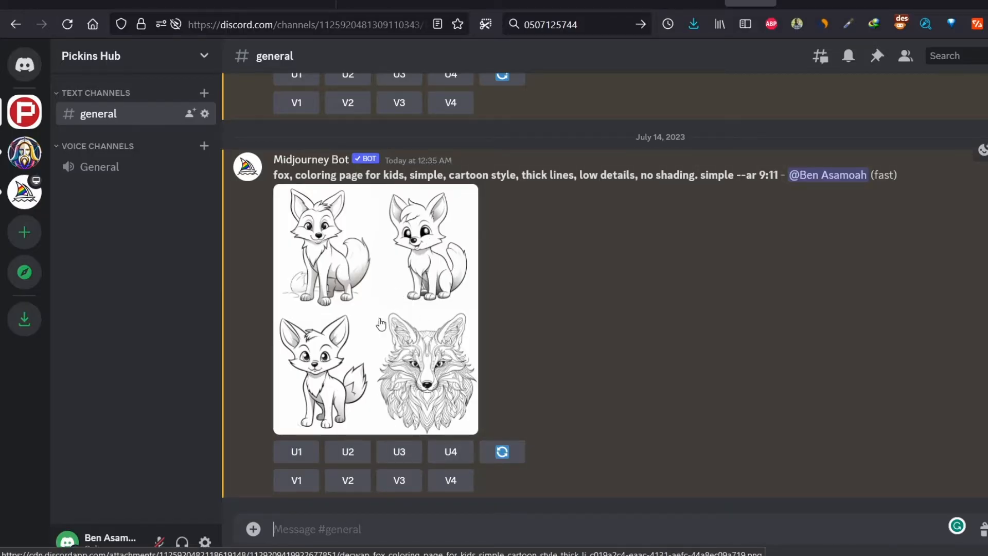
left_click(399, 479)
left_click(656, 392)
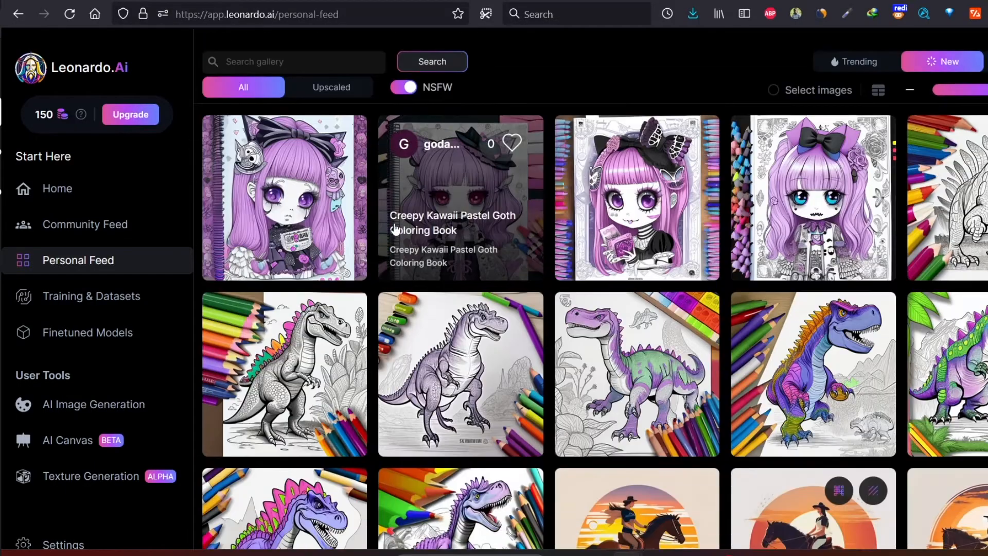
Look over the generated images in the Leonardo.Ai personal feed and the approximated royalties in the KDP Royalties Estimator
scroll(457, 220, "down", 4)
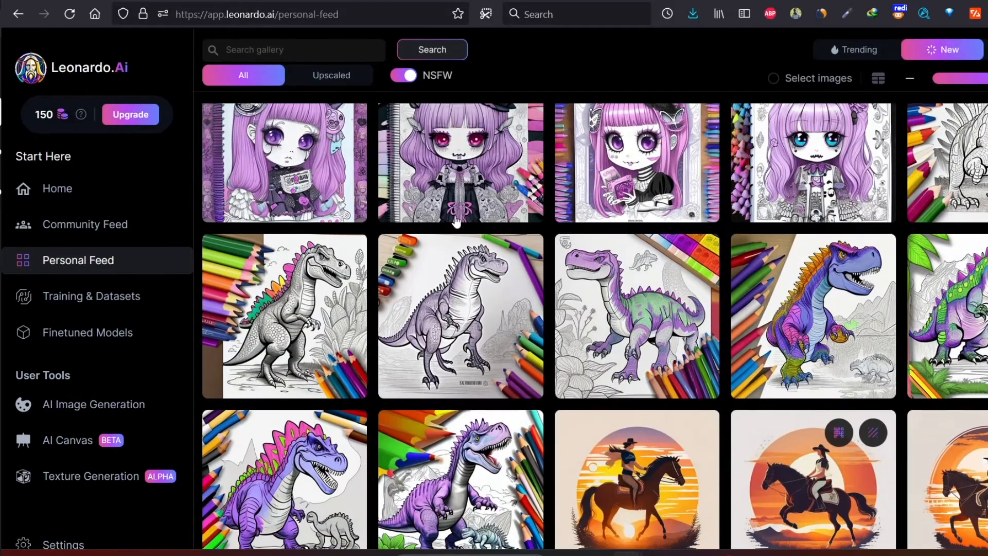
scroll(491, 237, "up", 5)
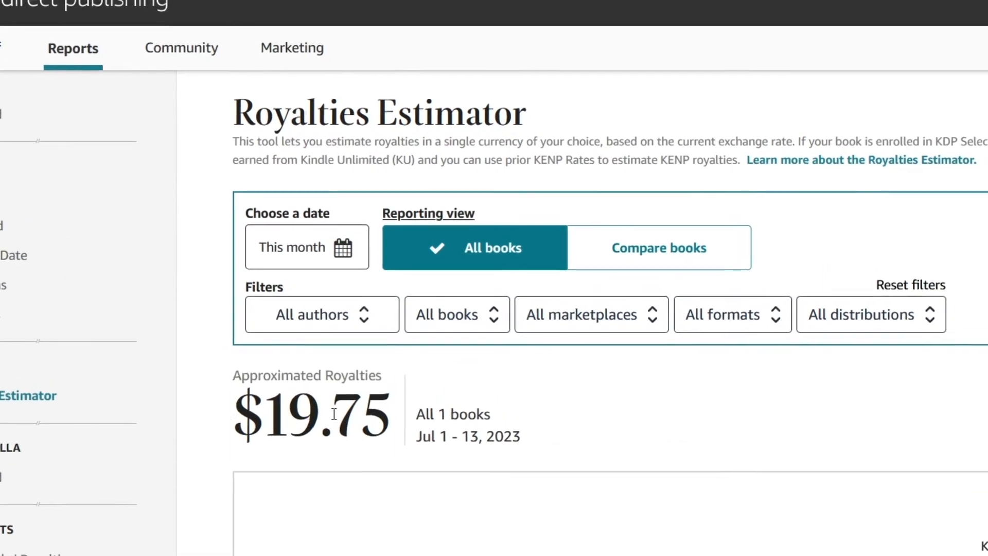
left_click_drag(244, 396, 492, 410)
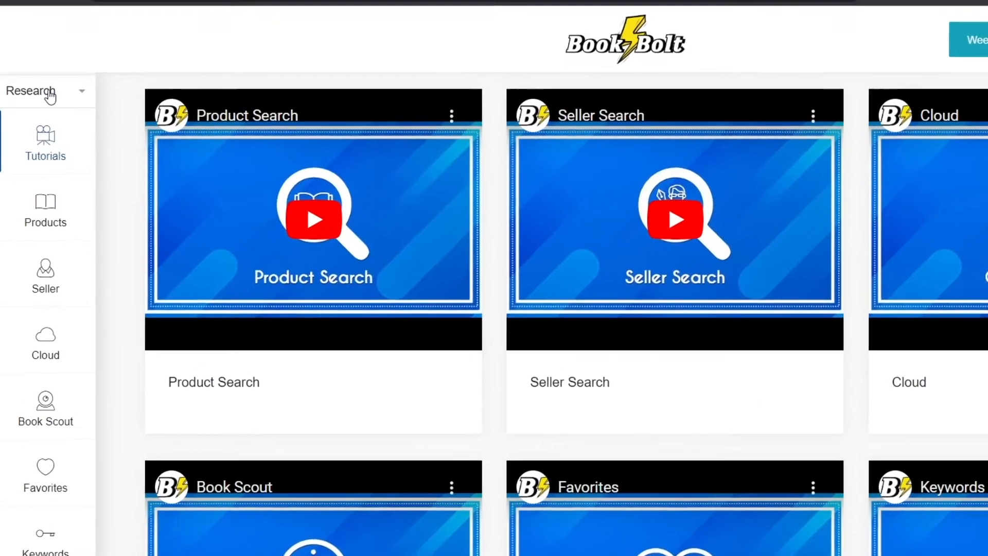
Open the Cloud page in Book Bolt's Research section and view the Search by Bestsellers options
left_click(48, 92)
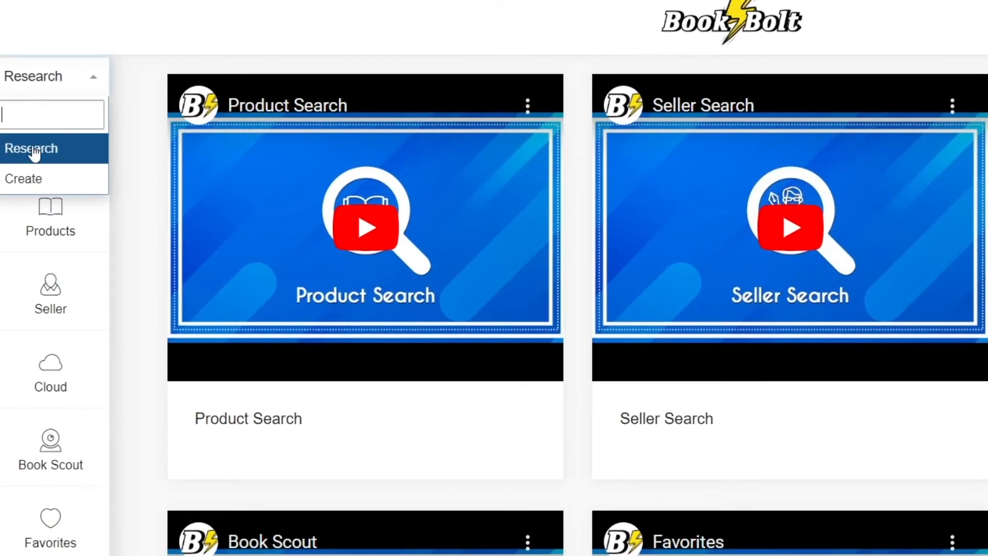
left_click(64, 95)
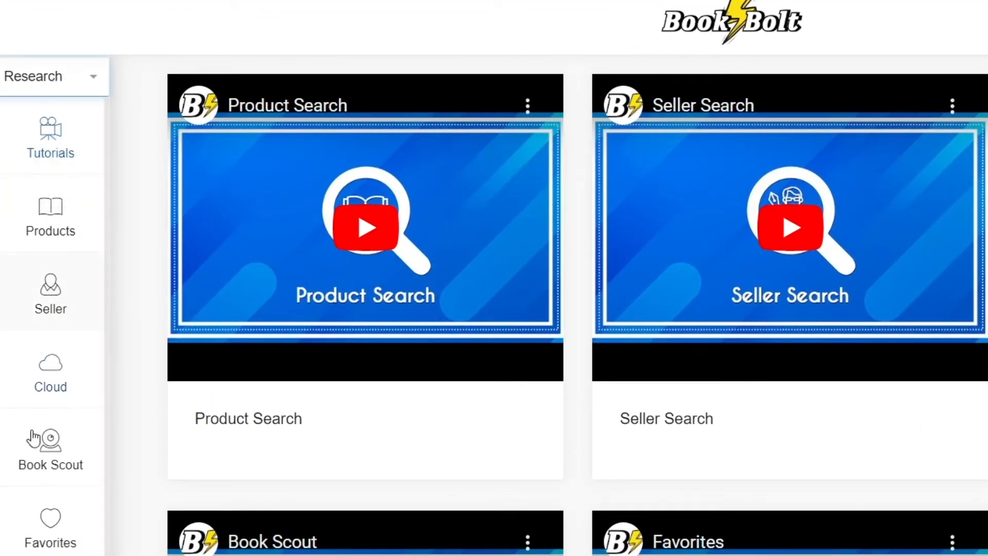
left_click(51, 382)
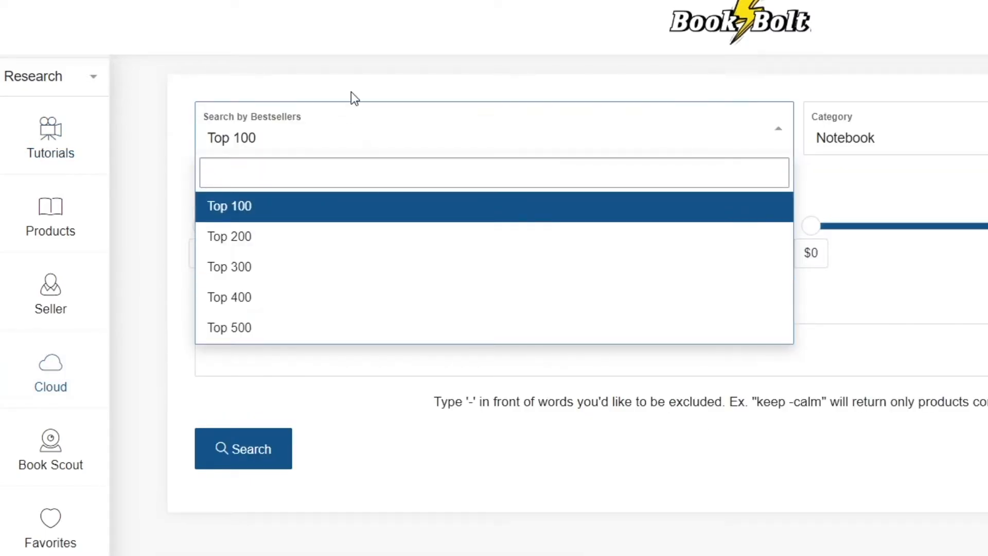
left_click(315, 132)
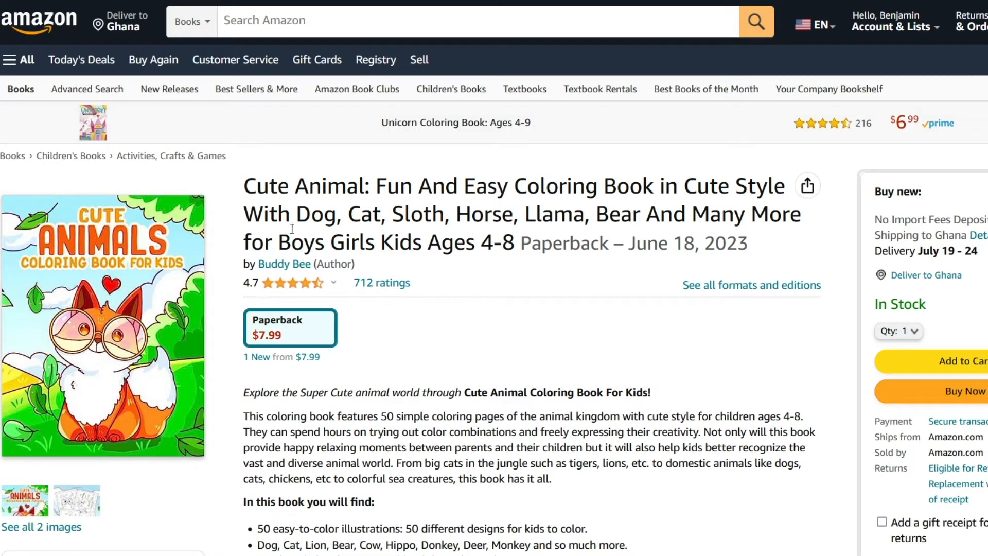
Examine the title and publication date of the Cute Animal coloring book on its Amazon page
left_click_drag(256, 187, 414, 239)
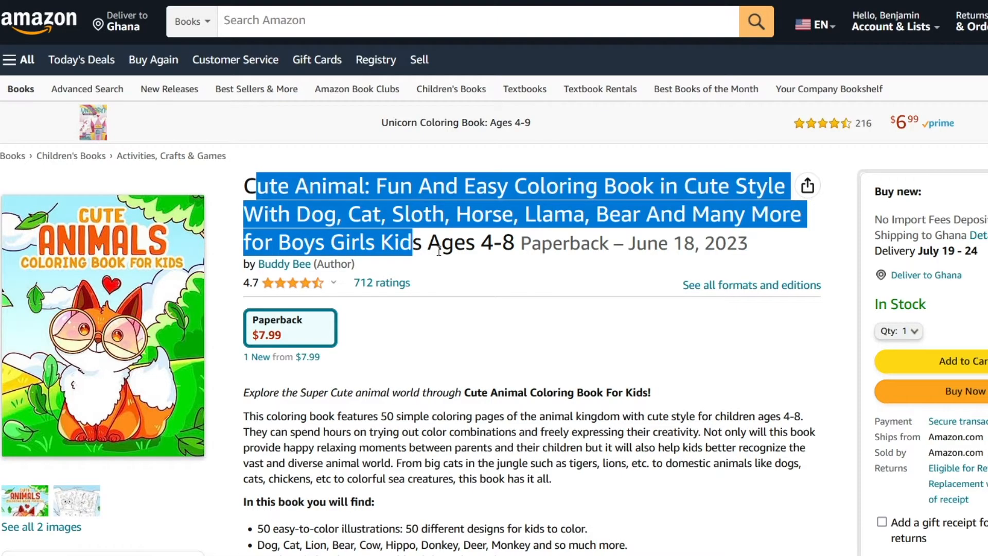
left_click(455, 253)
left_click_drag(631, 245, 751, 249)
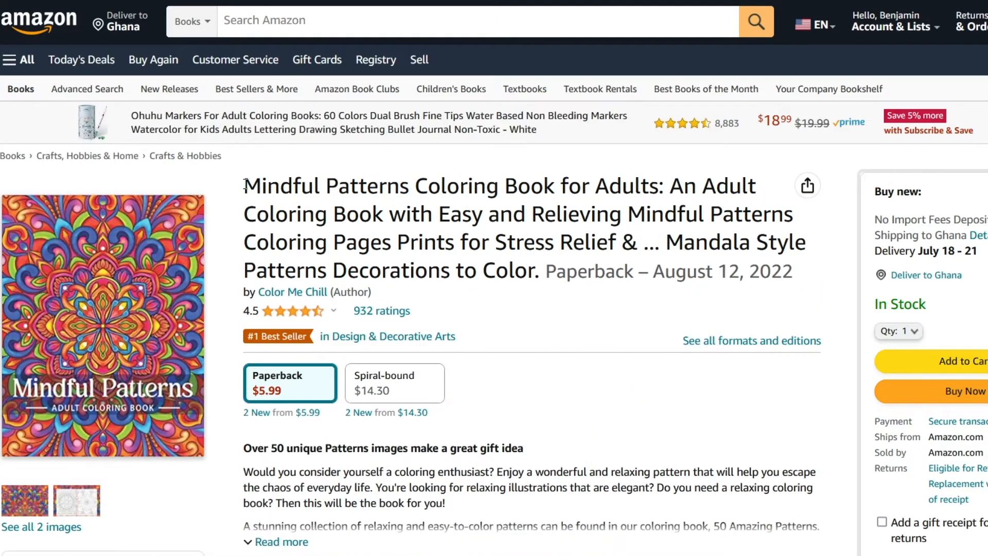
Examine the title and ratings of the Mindful Patterns Coloring Book for Adults on Amazon
left_click_drag(245, 186, 653, 265)
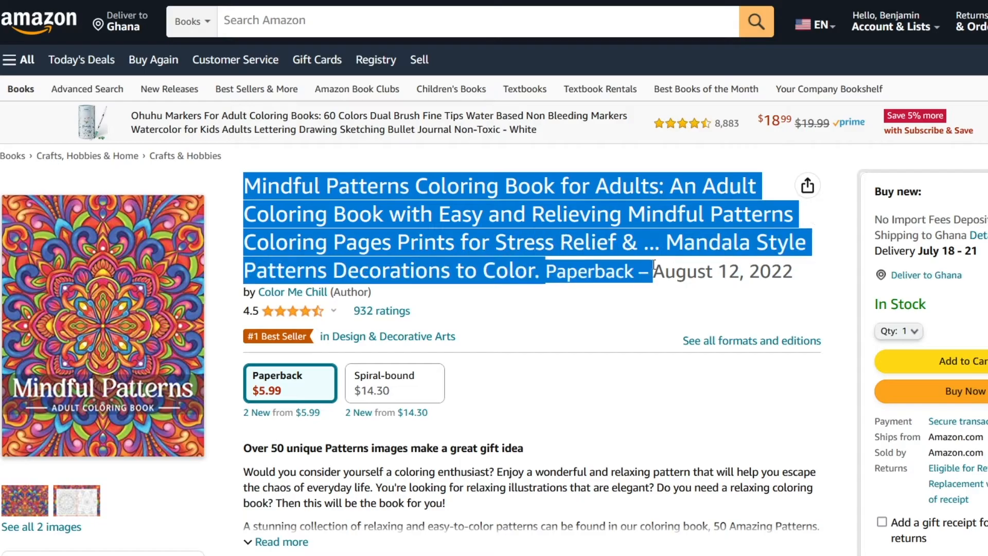
left_click(506, 216)
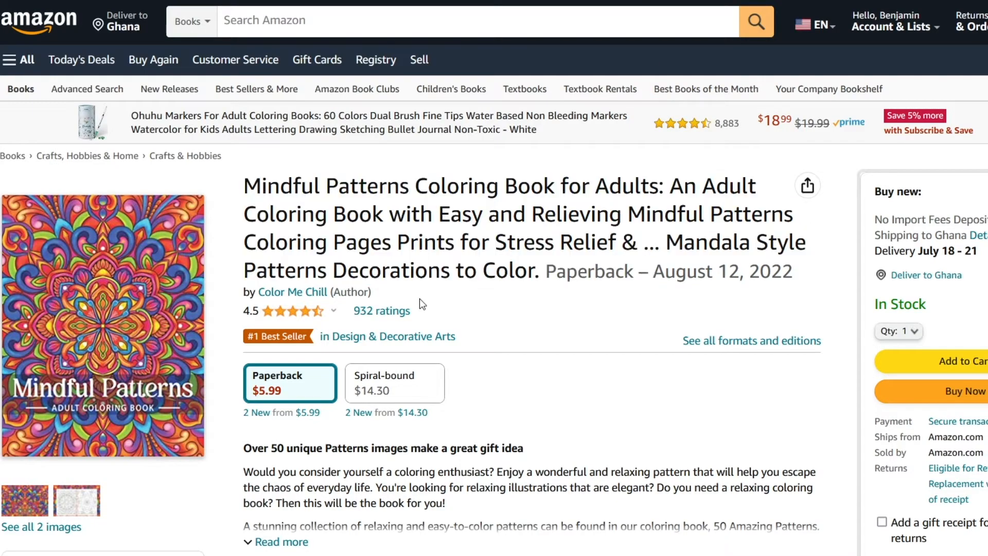
double_click(374, 313)
left_click(498, 264)
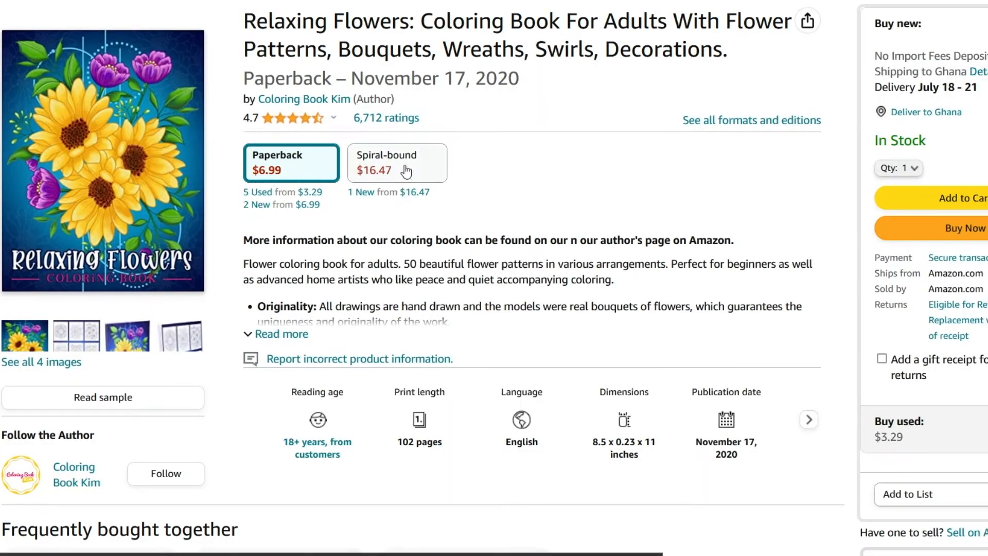
Examine the ratings and title of the Relaxing Flowers coloring book on its Amazon page
scroll(401, 169, "up", 3)
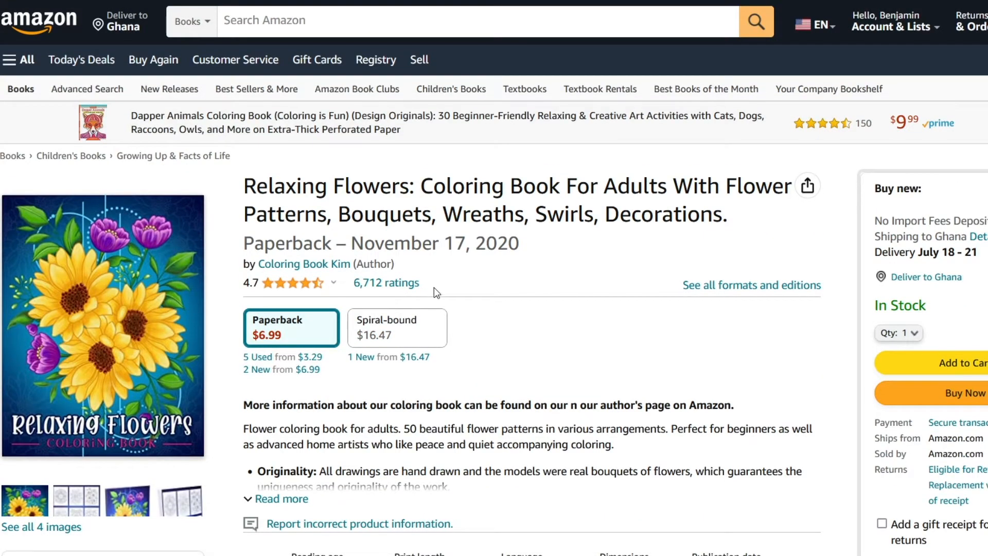
left_click_drag(433, 287, 350, 285)
left_click(470, 261)
left_click_drag(249, 185, 414, 186)
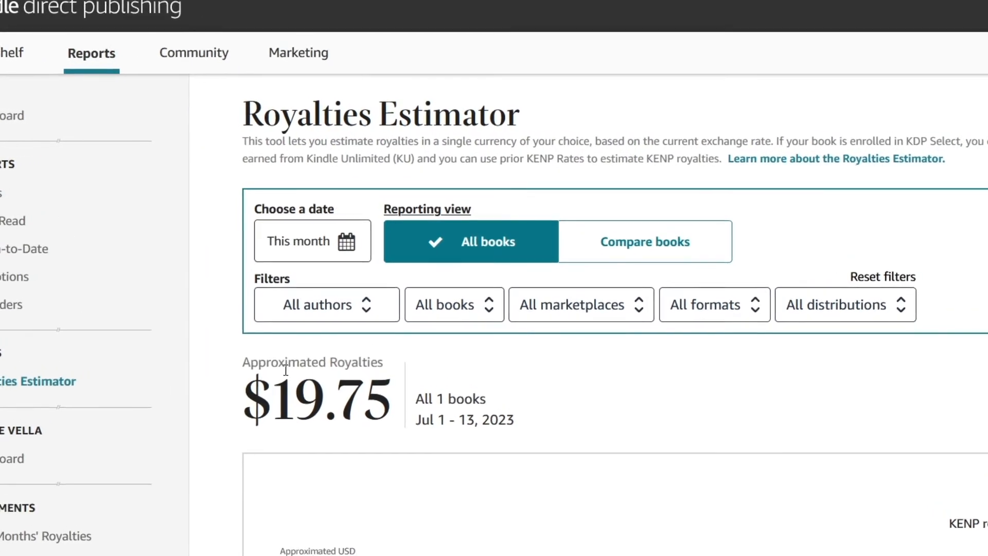
Examine this month's approximated royalties and their date range in the KDP Royalties Estimator
left_click_drag(250, 381, 466, 379)
left_click_drag(476, 422, 516, 432)
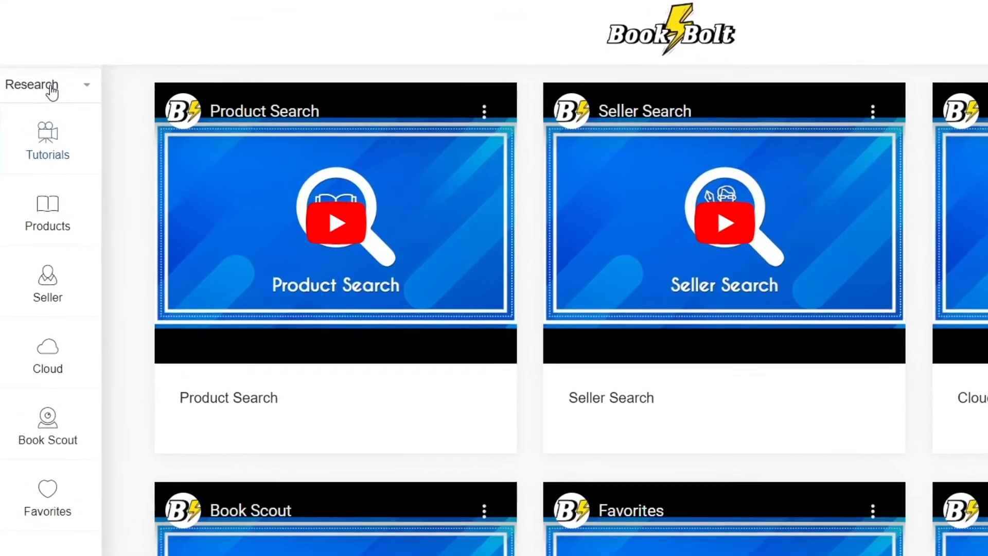
Return to Book Bolt's Cloud research page and keep Search by Bestsellers at Top 100
left_click(51, 92)
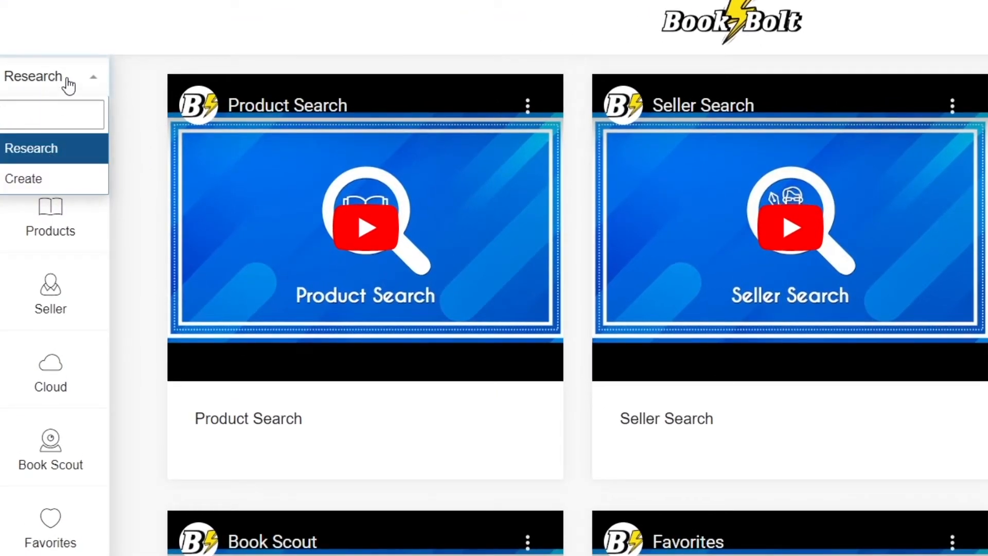
left_click(68, 85)
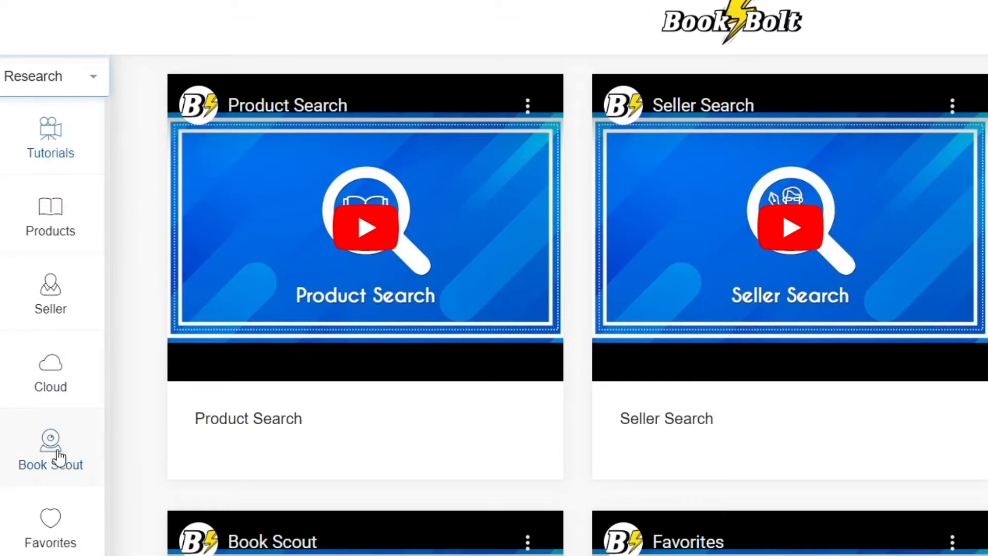
left_click(51, 382)
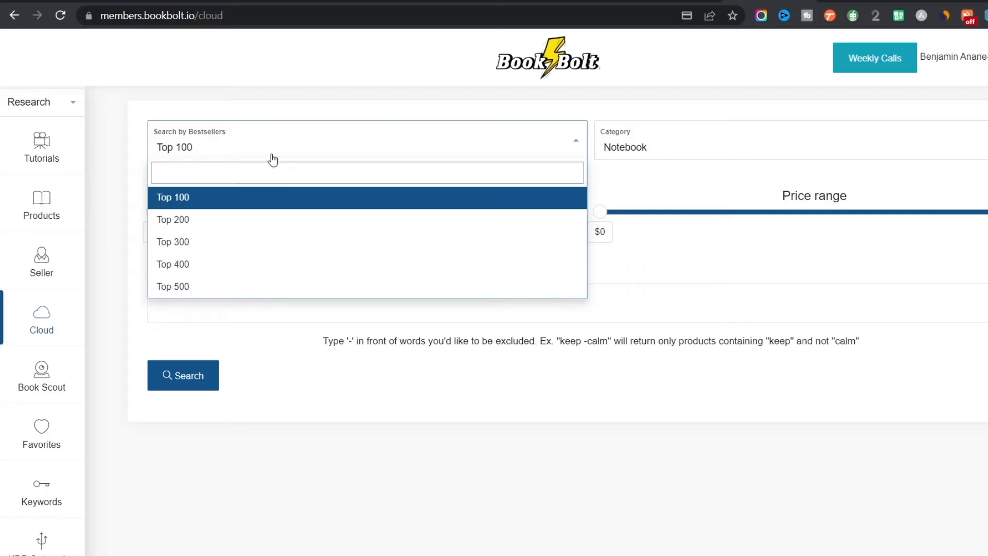
left_click(260, 142)
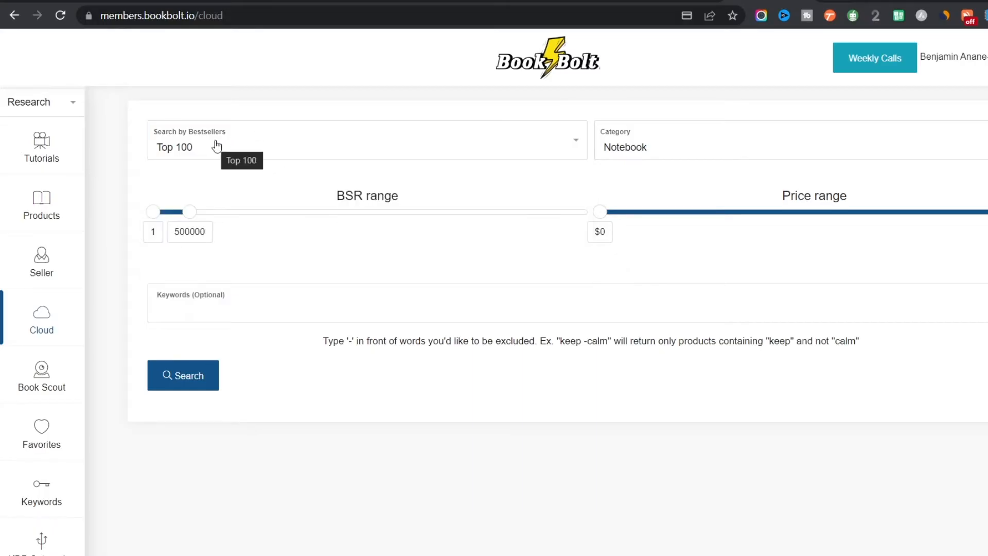
Search the Top 100 bestsellers in the Notebook category with the keyword "animal coloring"
left_click(203, 303)
left_click(203, 304)
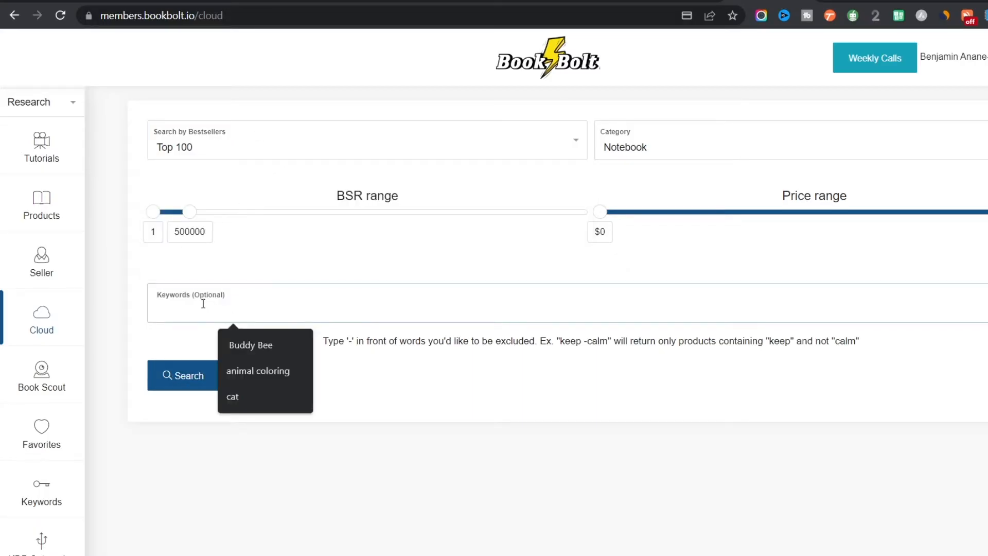
left_click(251, 372)
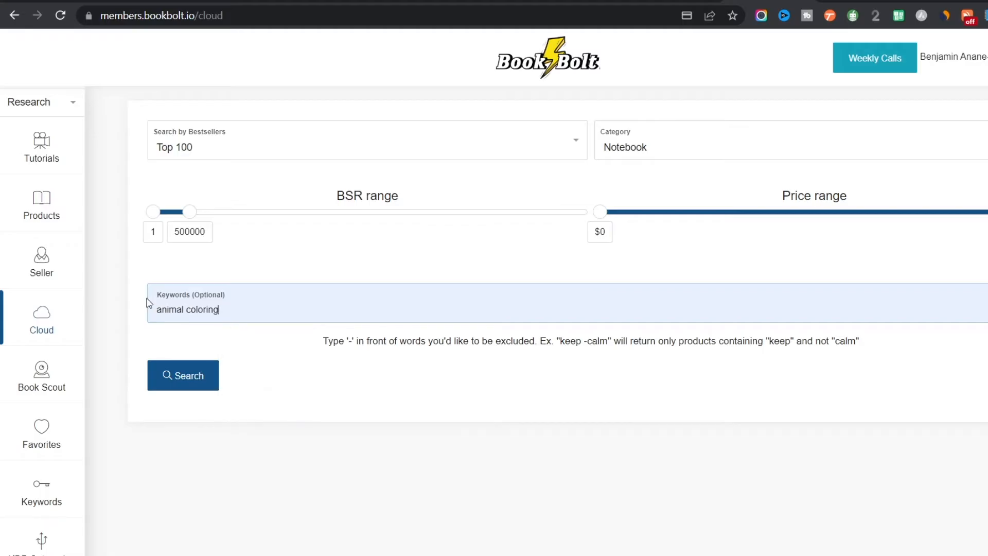
left_click(186, 367)
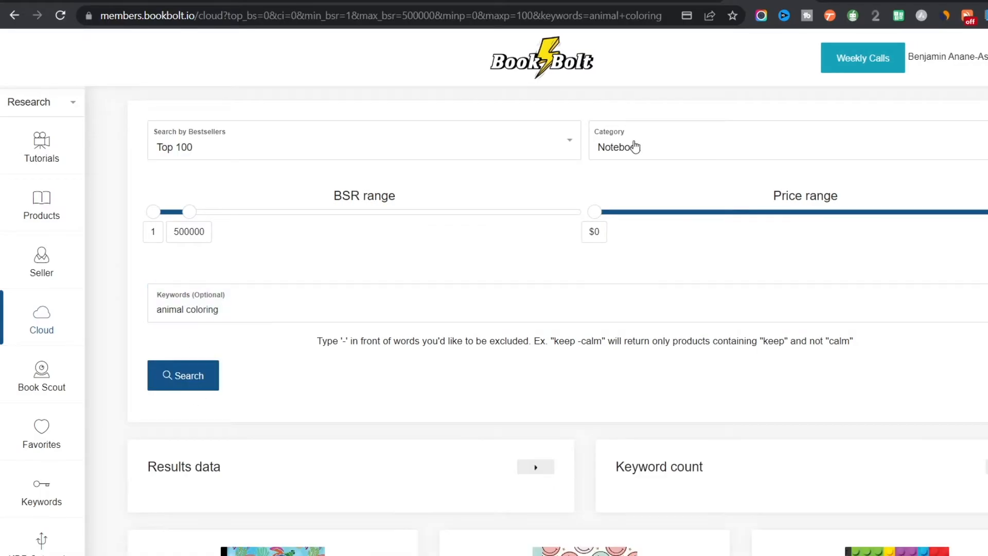
Set the category to Coloring Book, rerun the "animal coloring" search and look through the listed books
left_click(636, 146)
left_click(629, 309)
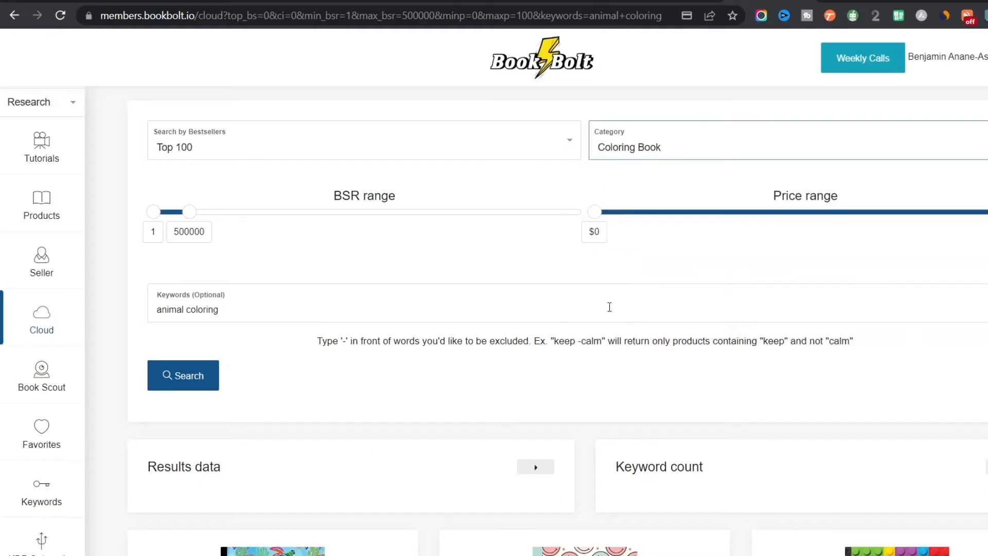
left_click(165, 376)
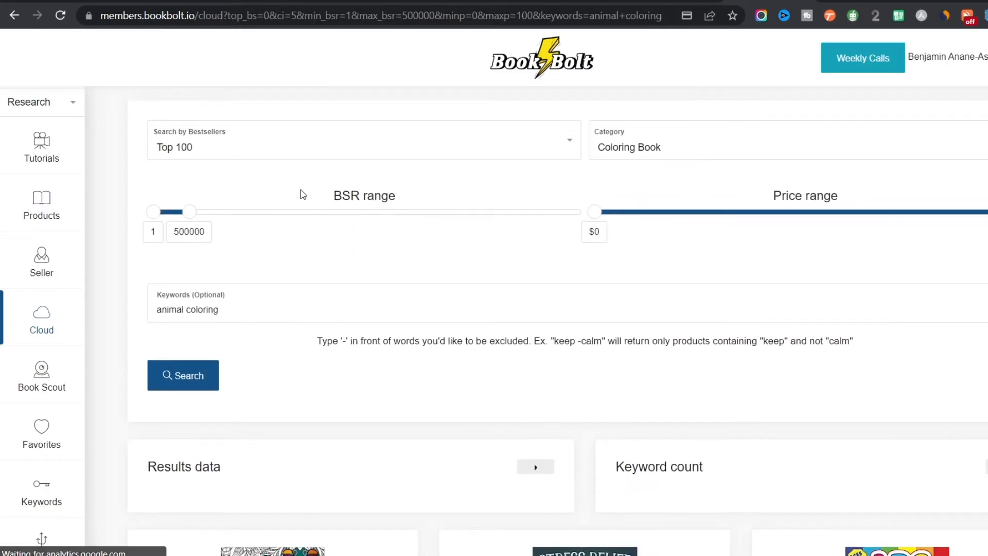
scroll(338, 406, "down", 10)
scroll(344, 335, "up", 10)
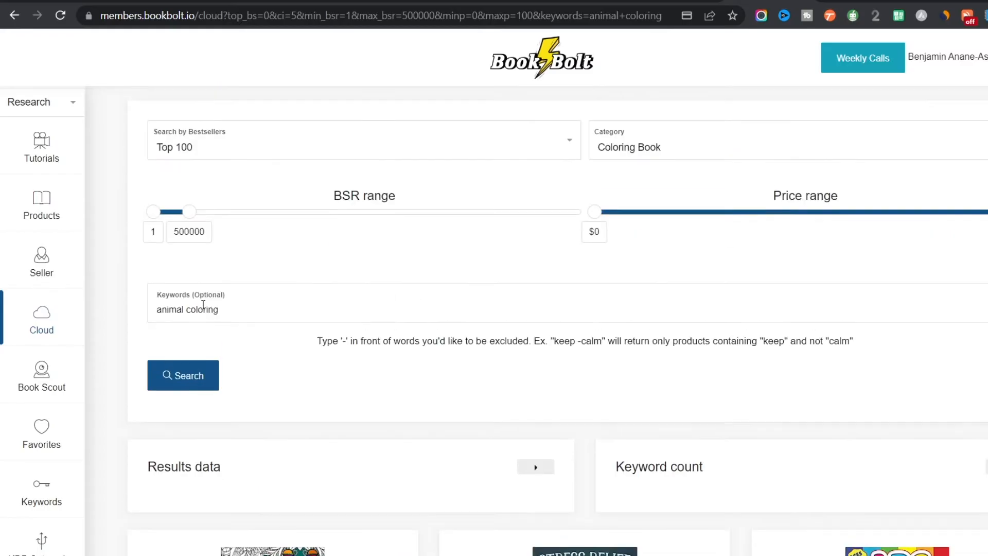
Clear the keyword filter, search all Top 100 coloring books and look over the listed titles
double_click(204, 309)
key("BackSpace")
key("BackSpace")
key("BackSpace")
key("BackSpace")
key("BackSpace")
key("BackSpace")
key("BackSpace")
key("BackSpace")
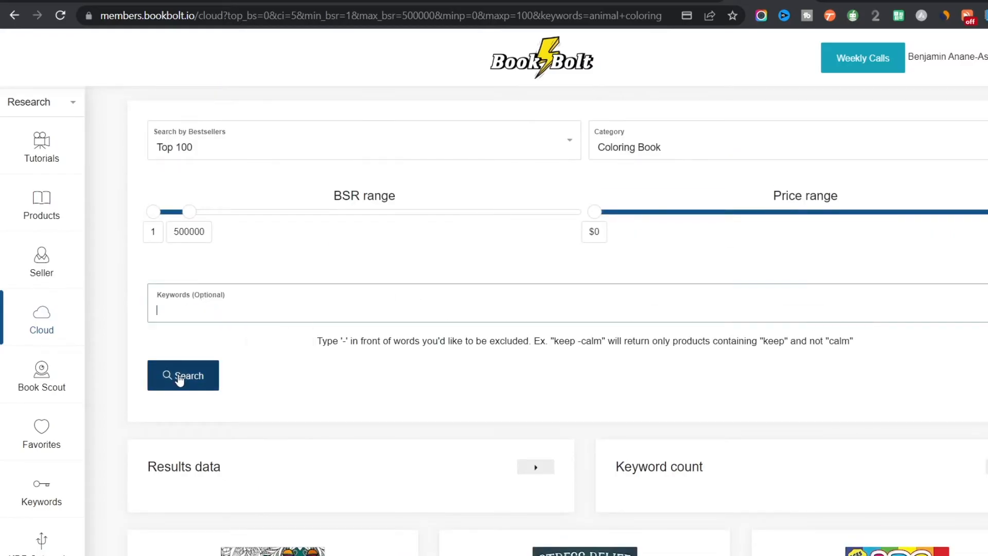
left_click(179, 378)
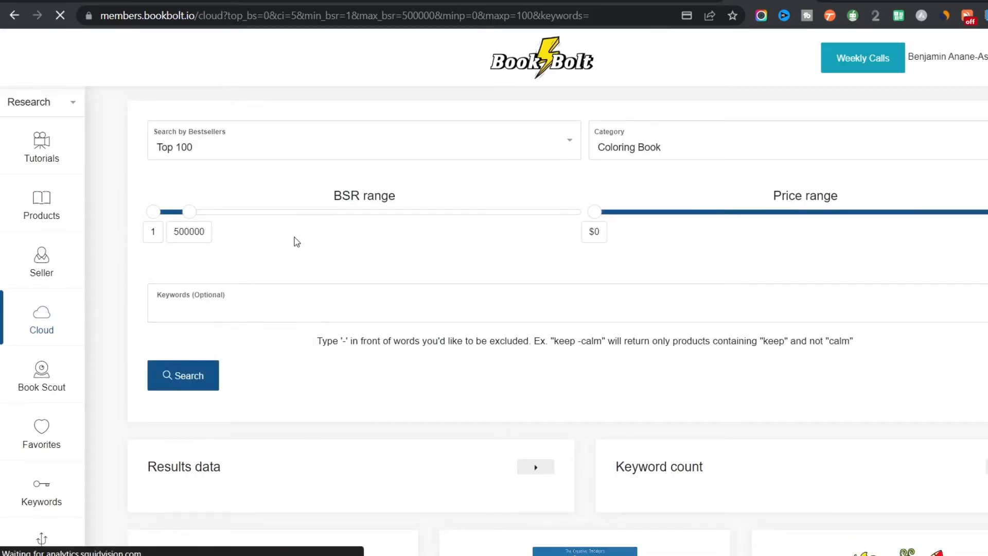
scroll(265, 243, "down", 6)
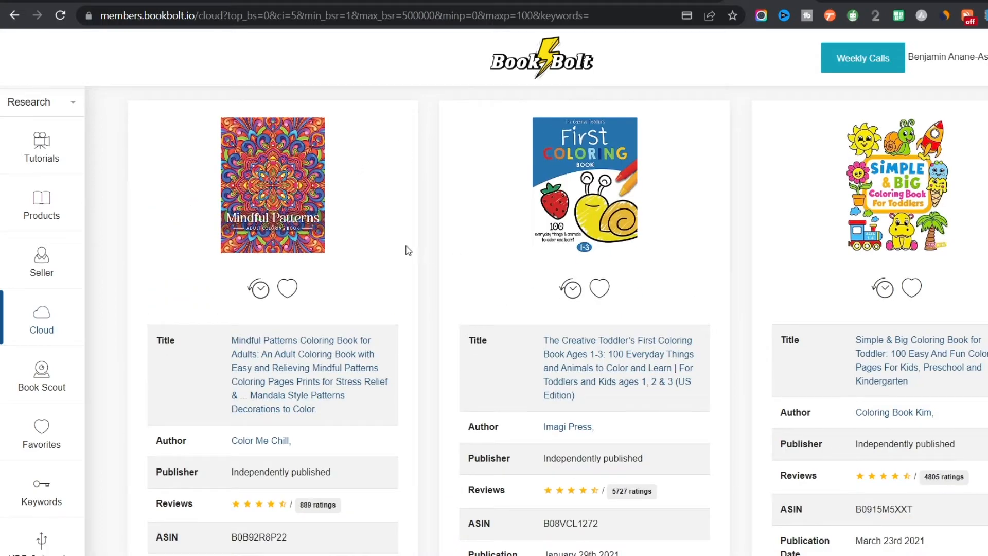
Open Book Bolt's keyword search, look up "animal coloring" and review the resulting keyword table
left_click(40, 496)
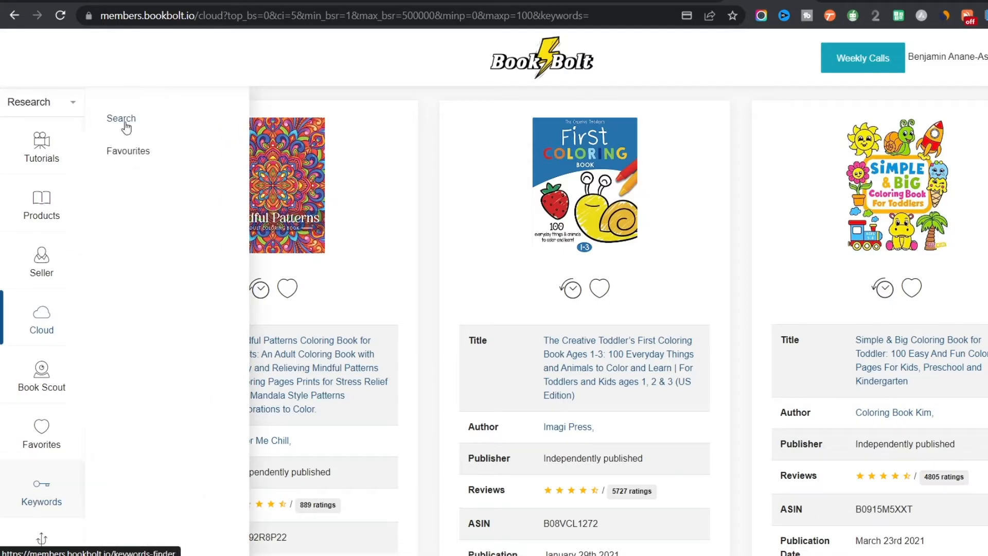
left_click(122, 119)
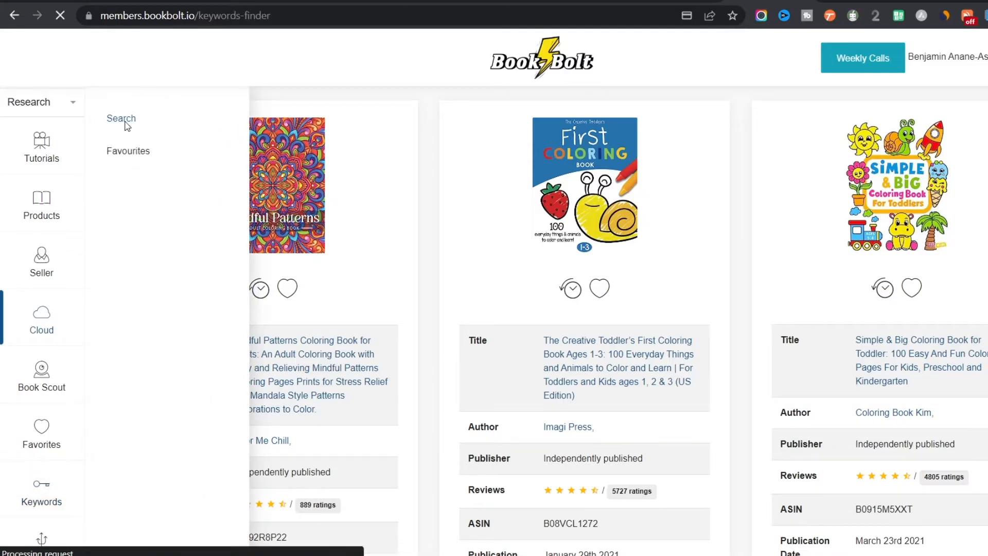
left_click(361, 175)
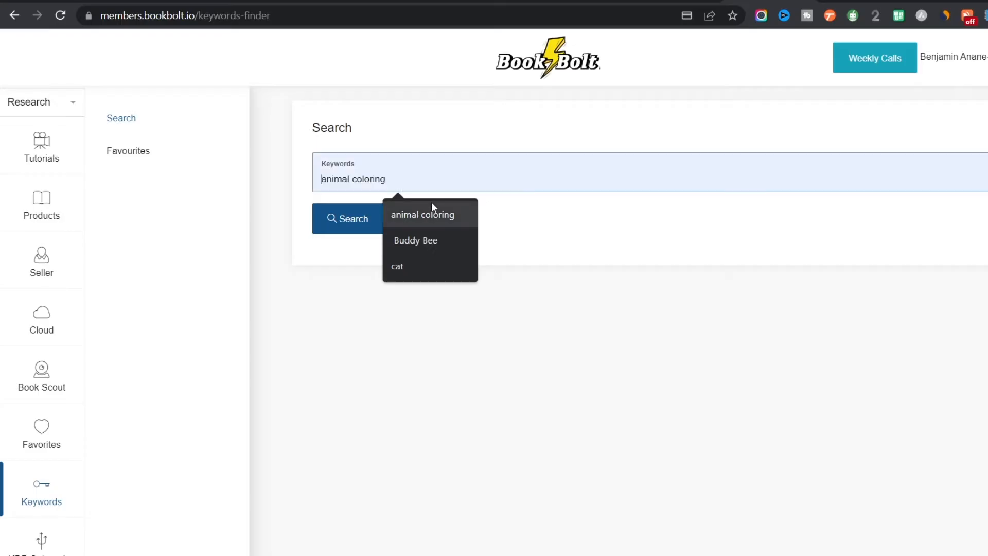
left_click(432, 214)
left_click(381, 209)
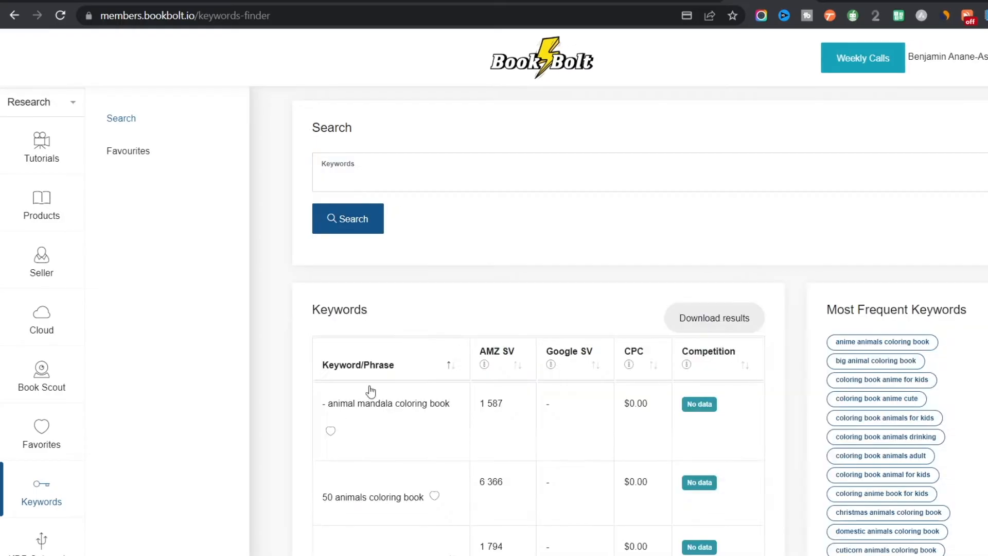
scroll(360, 307, "down", 3)
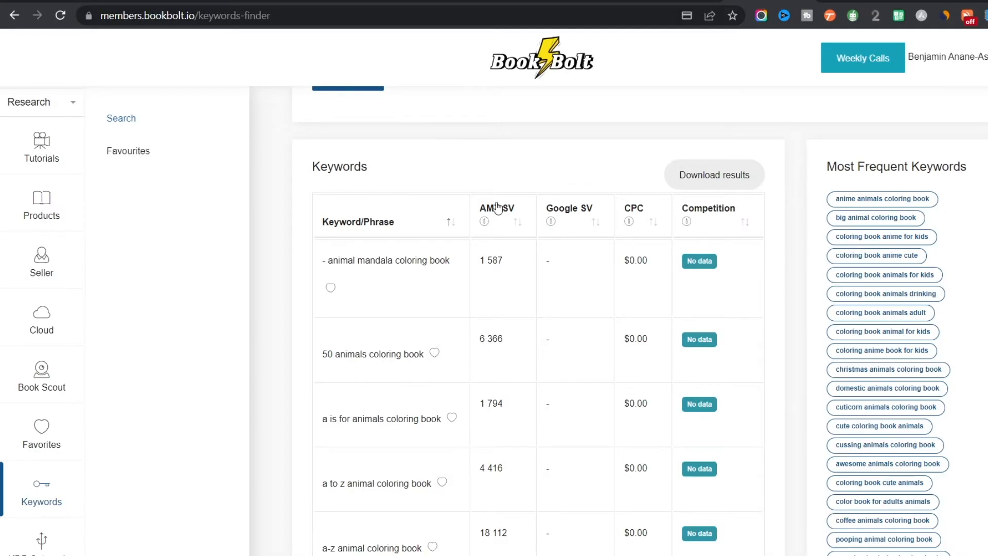
Sort the keyword table by highest Amazon search volume, followed by sorting it on competition
left_click(503, 221)
left_click(506, 220)
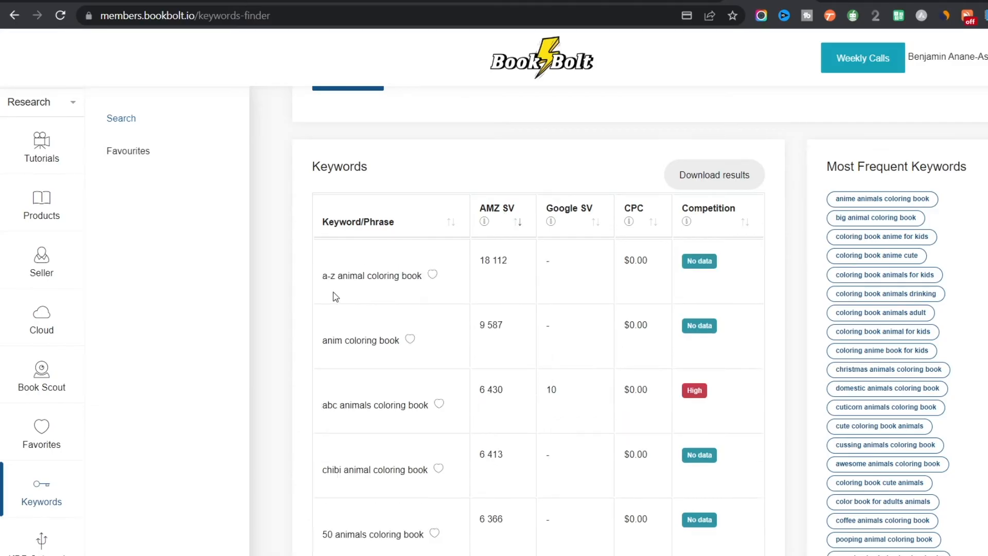
left_click(690, 214)
left_click(692, 204)
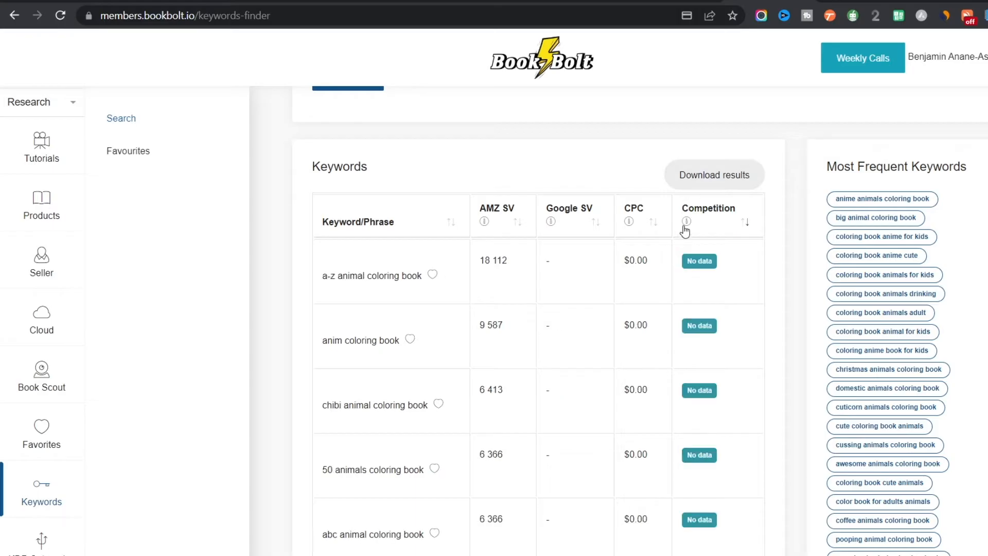
Sort the keywords by highest Amazon search volume again and compare their search volumes and competition levels
left_click(484, 207)
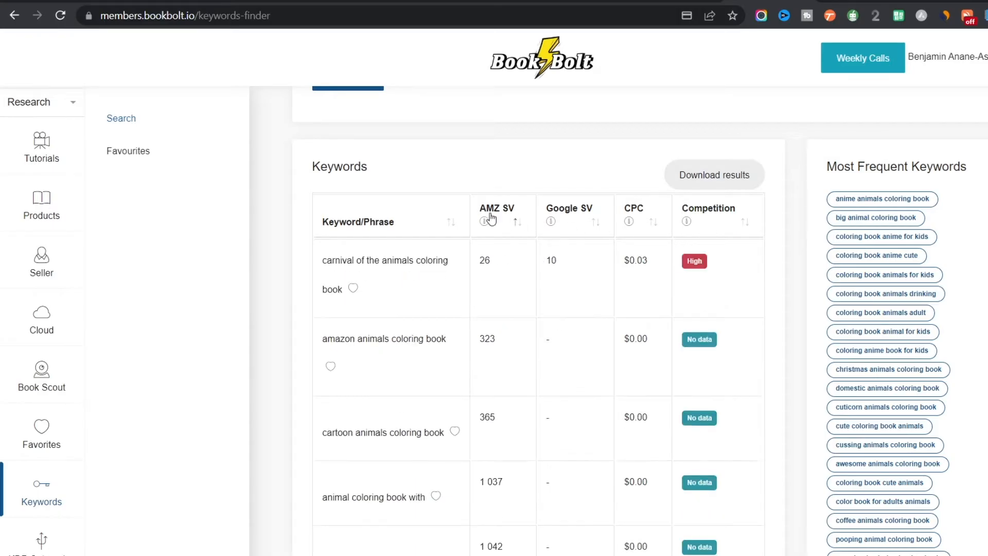
left_click(485, 219)
scroll(390, 324, "down", 4)
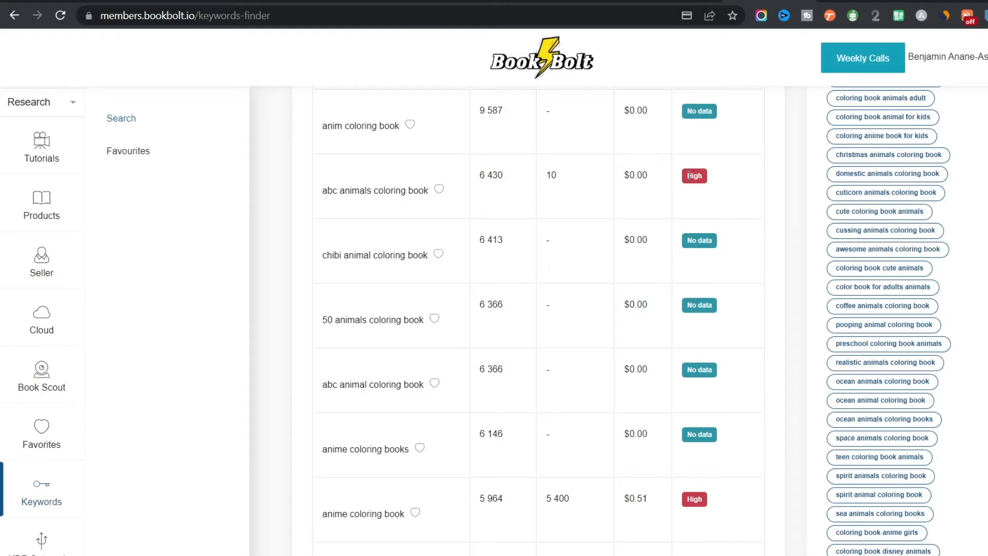
scroll(691, 178, "up", 3)
scroll(686, 316, "down", 1)
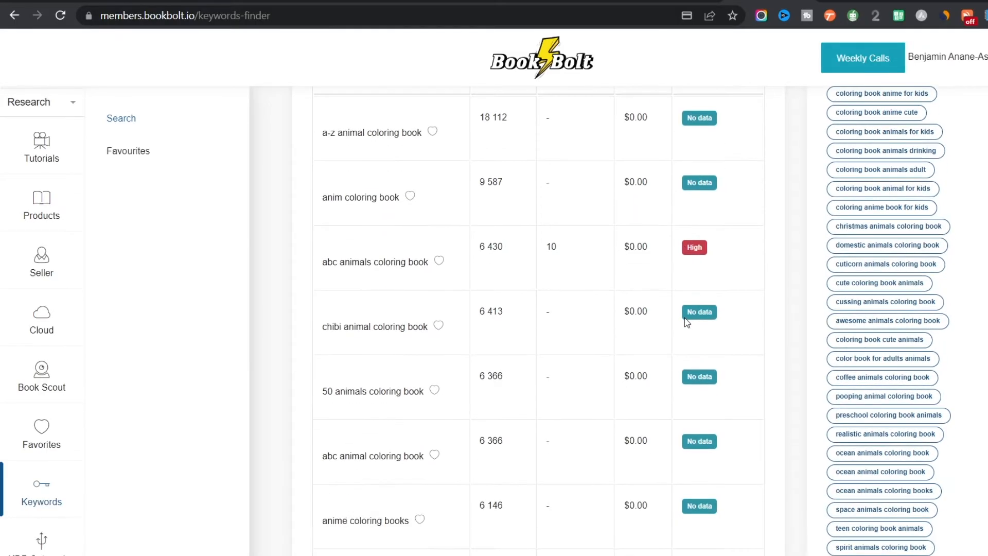
scroll(357, 312, "down", 4)
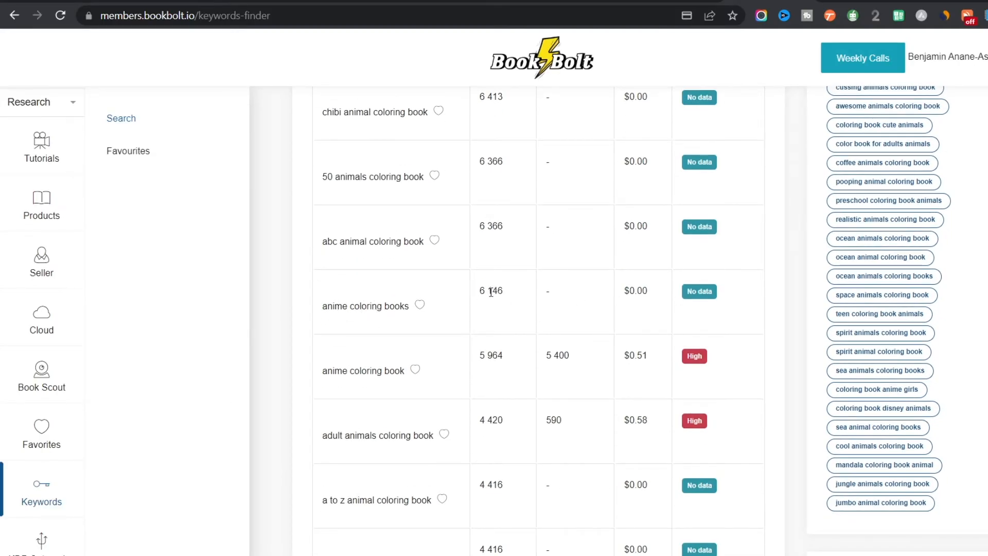
scroll(474, 287, "up", 7)
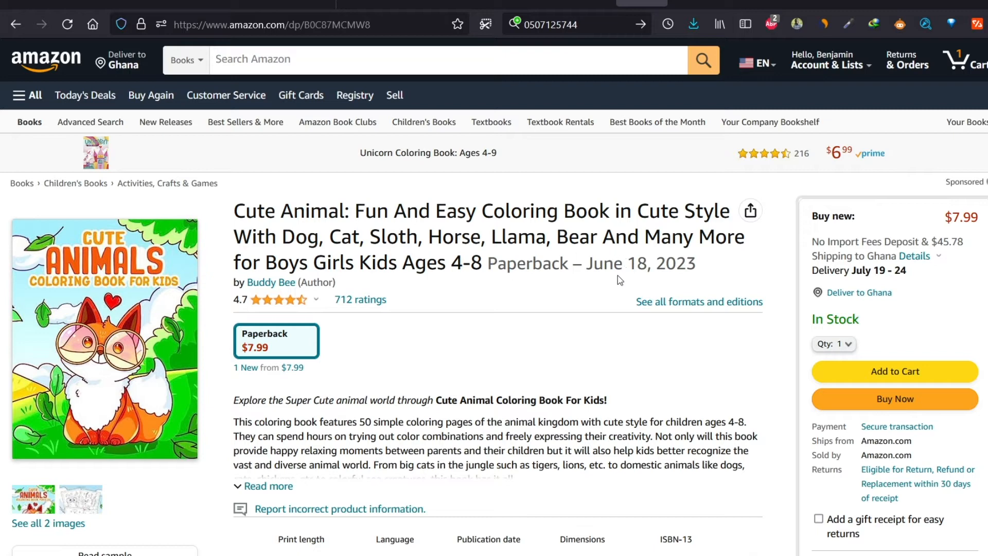
Switch to Amazon and search Books for "animal farm coloring book"
left_click(408, 67)
type("animal farm")
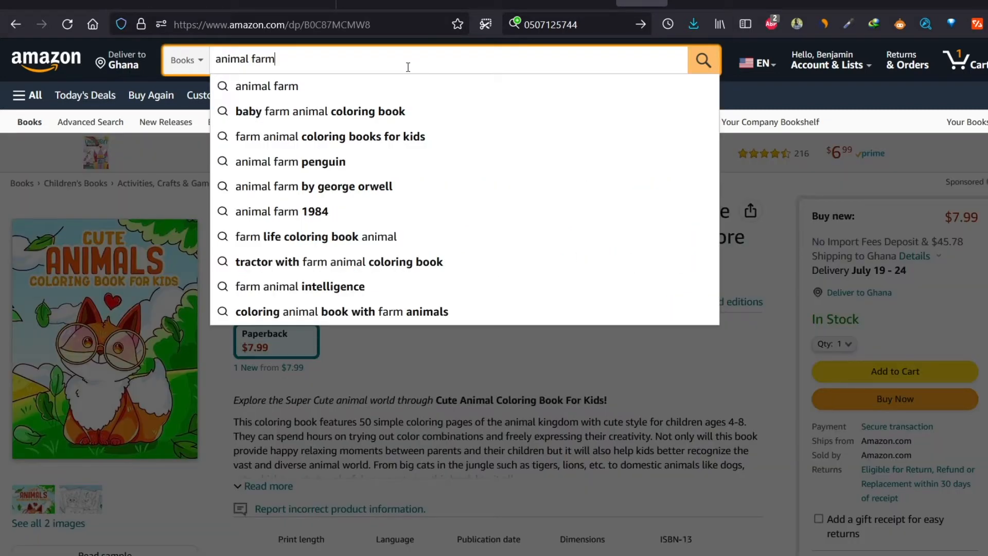
type(" colori")
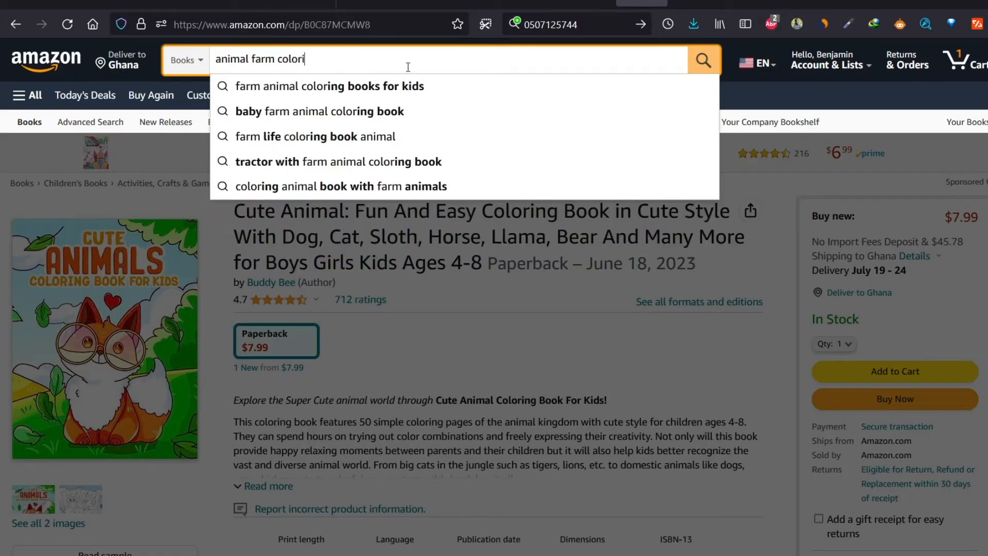
type("ng book")
key("Return")
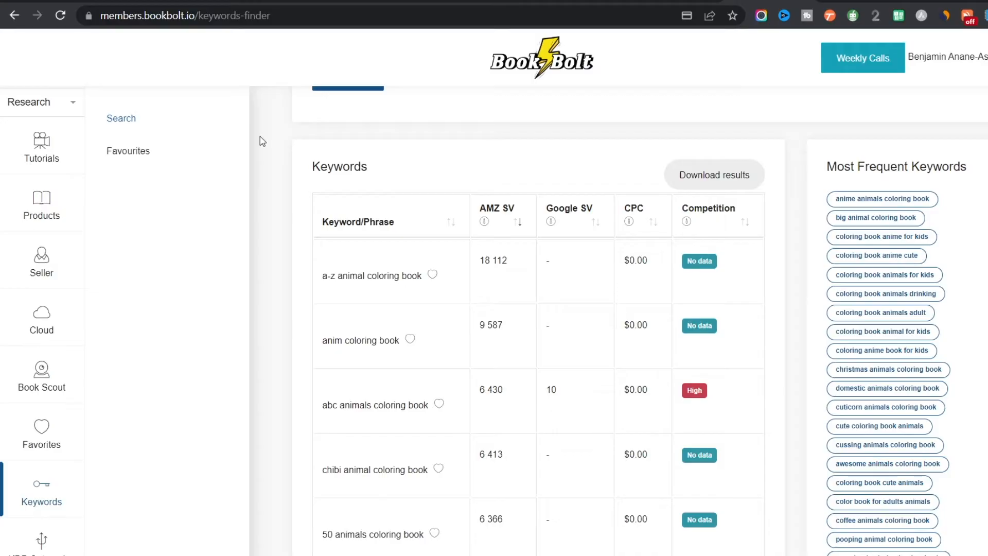
Return to Book Bolt, change from the Research section to Create and open BookBolt Studio
left_click(57, 108)
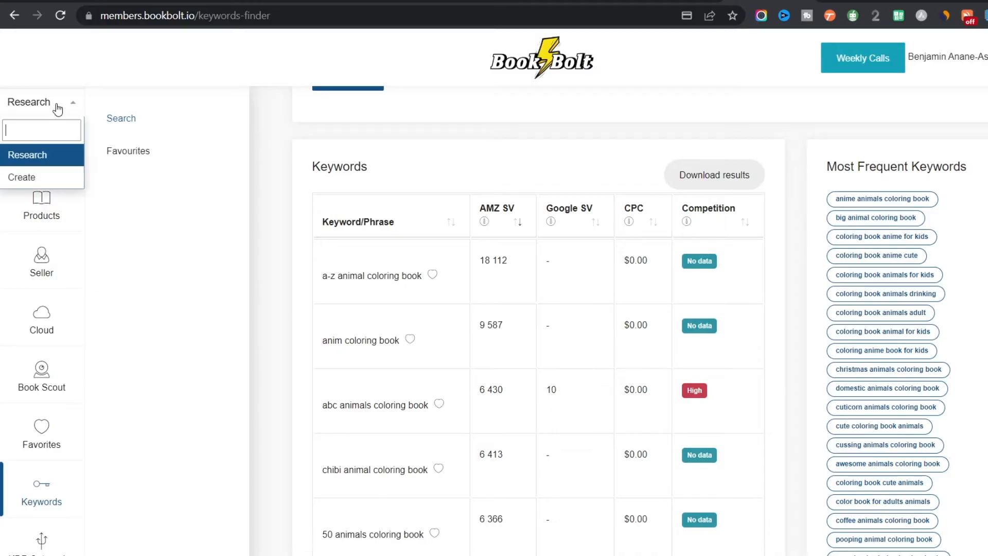
left_click(21, 177)
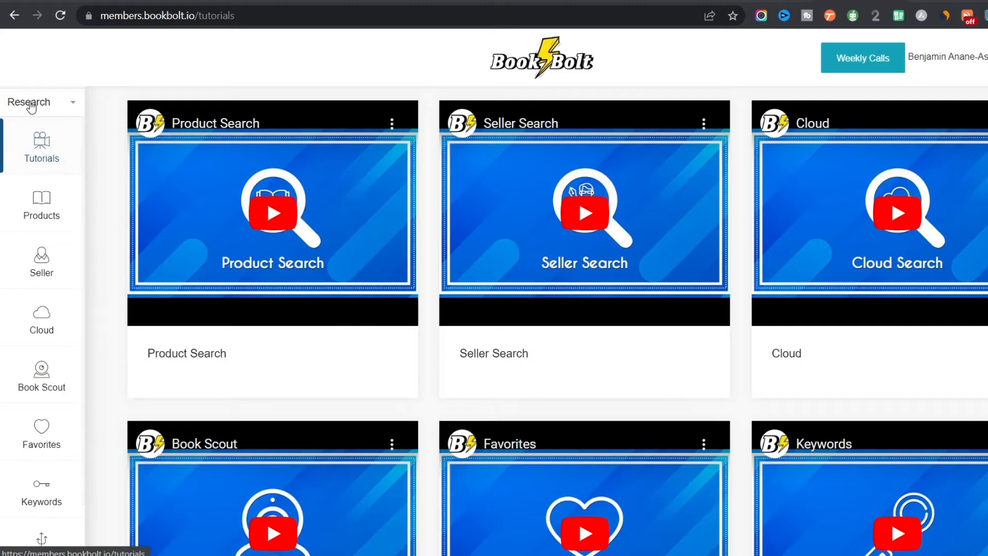
left_click(49, 104)
left_click(21, 178)
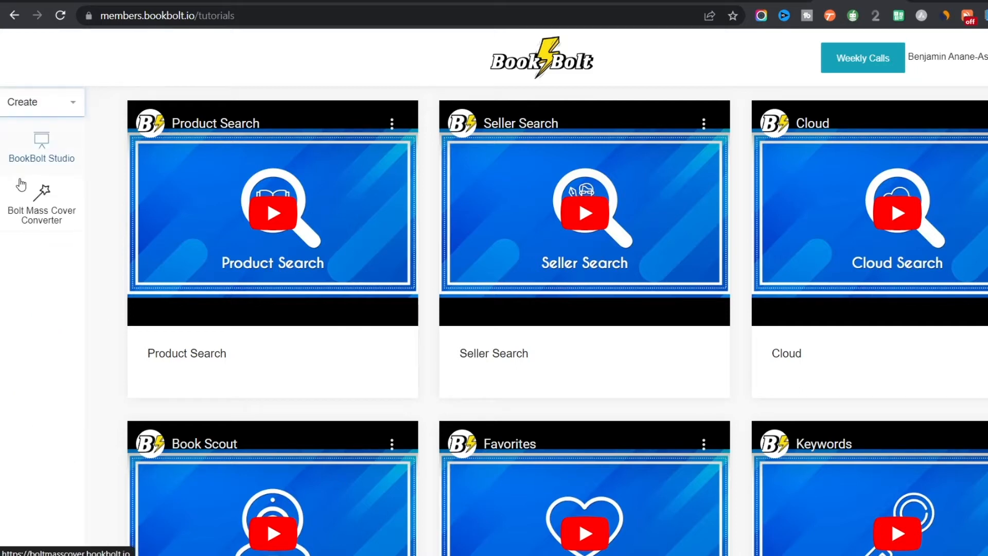
left_click(42, 149)
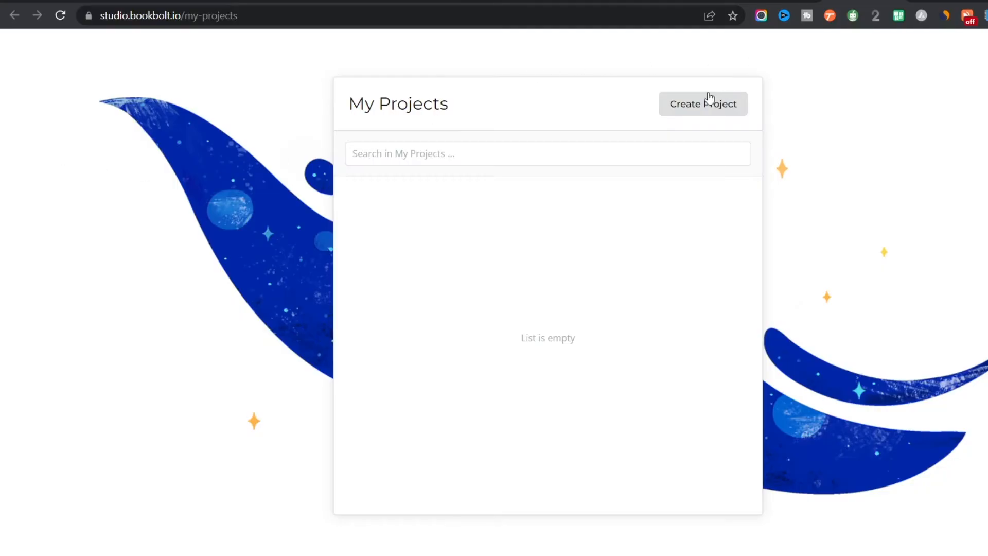
Start a new project of type "Paperback: Cover and Interior" and name it "Animal Coloring boo"
left_click(696, 110)
left_click(466, 190)
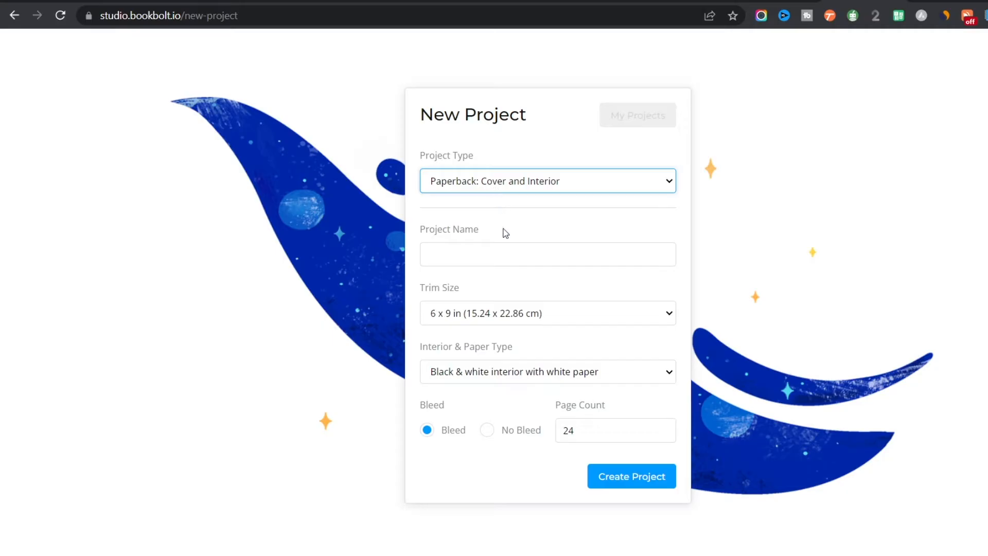
left_click(502, 259)
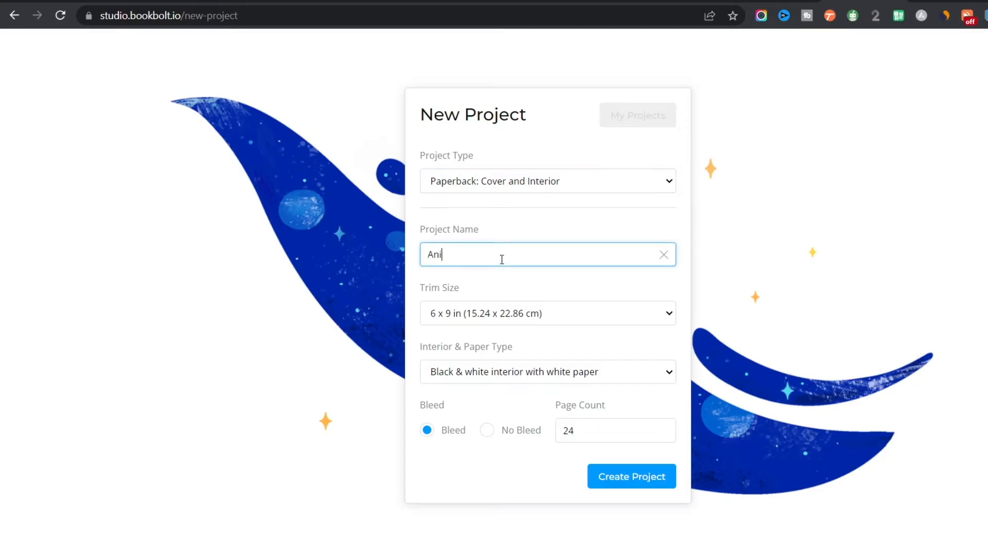
type("Animal Coloring boo")
Set the trim size to 8.5 x 11 in and keep the black & white interior with white paper
left_click(459, 313)
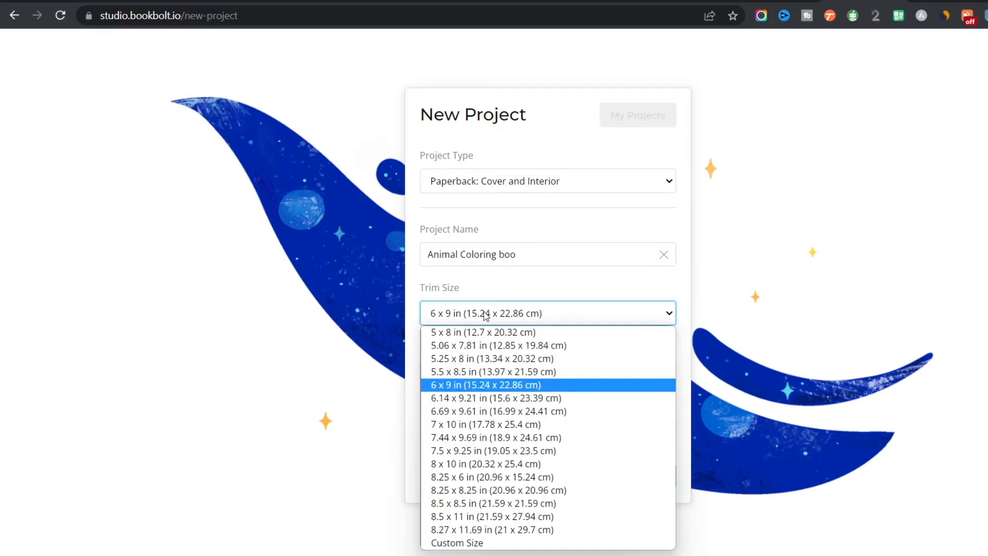
left_click(465, 517)
left_click(460, 377)
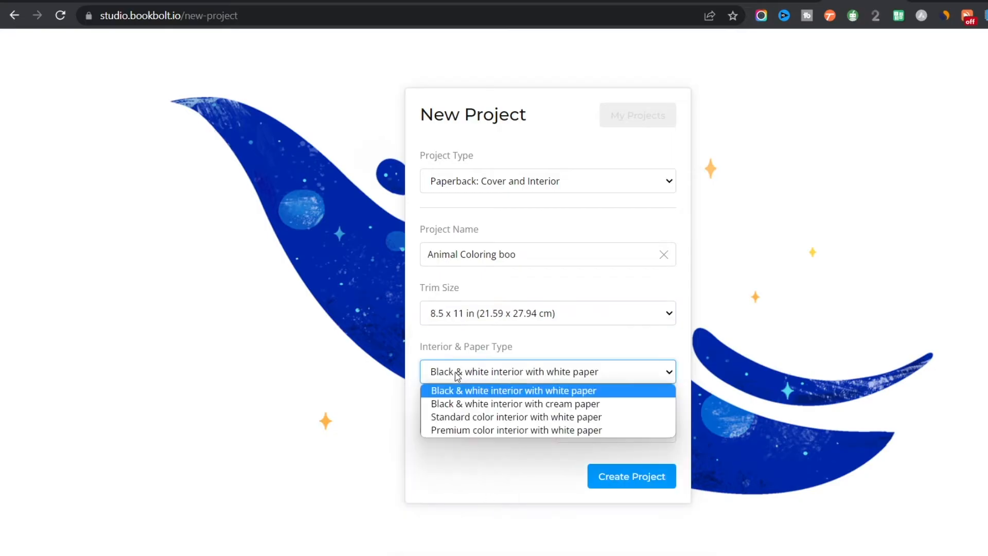
left_click(457, 376)
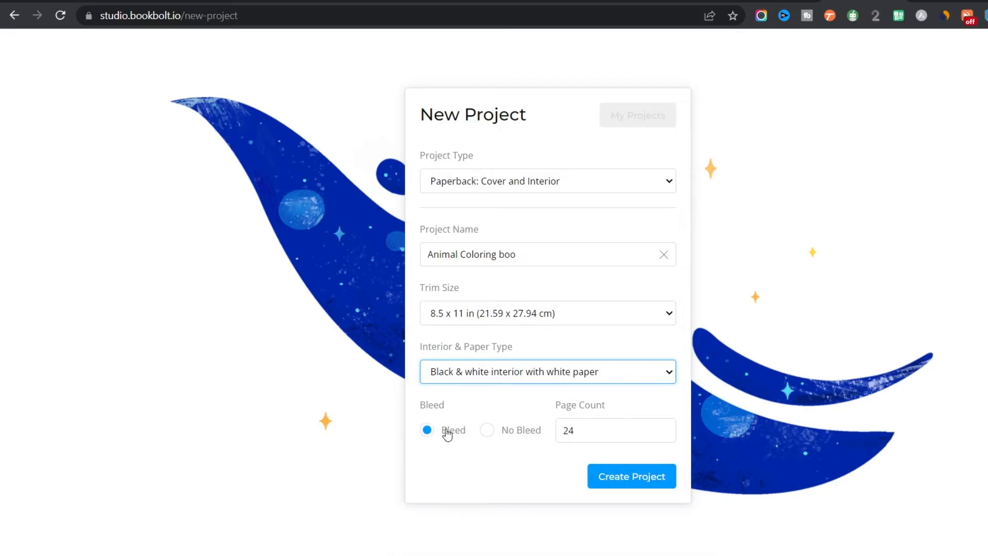
Set the page count to 30, create the project and select its first interior page
left_click(565, 439)
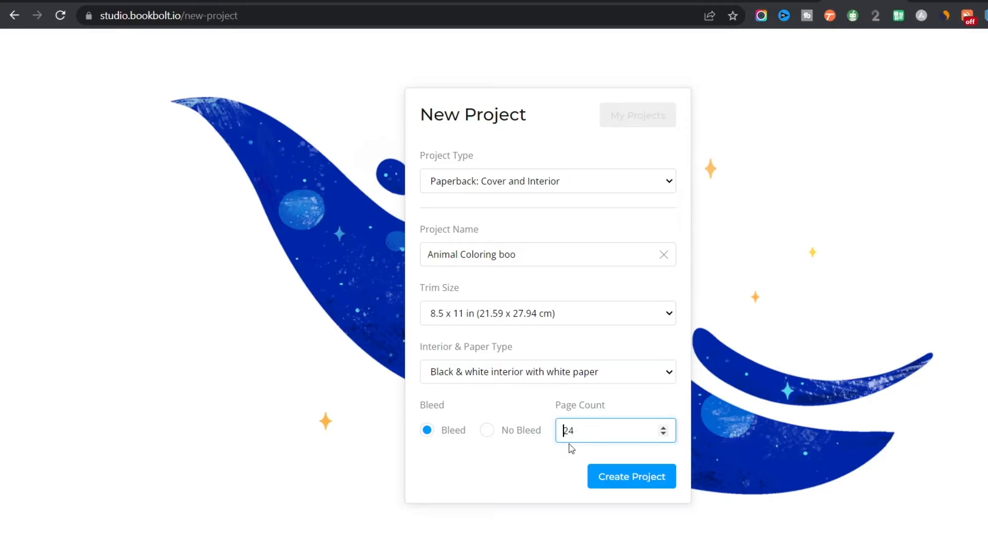
left_click(567, 452)
double_click(573, 431)
left_click(569, 445)
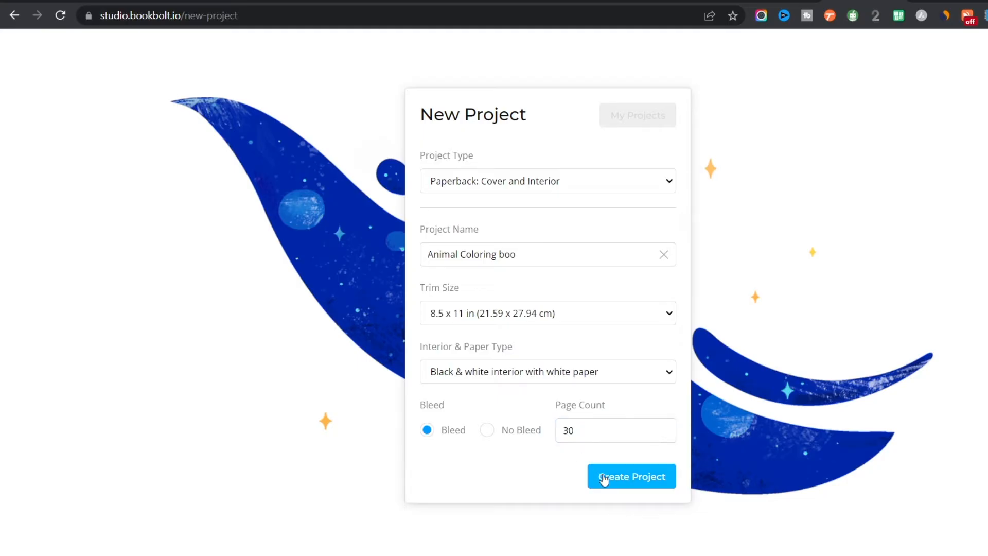
left_click(604, 476)
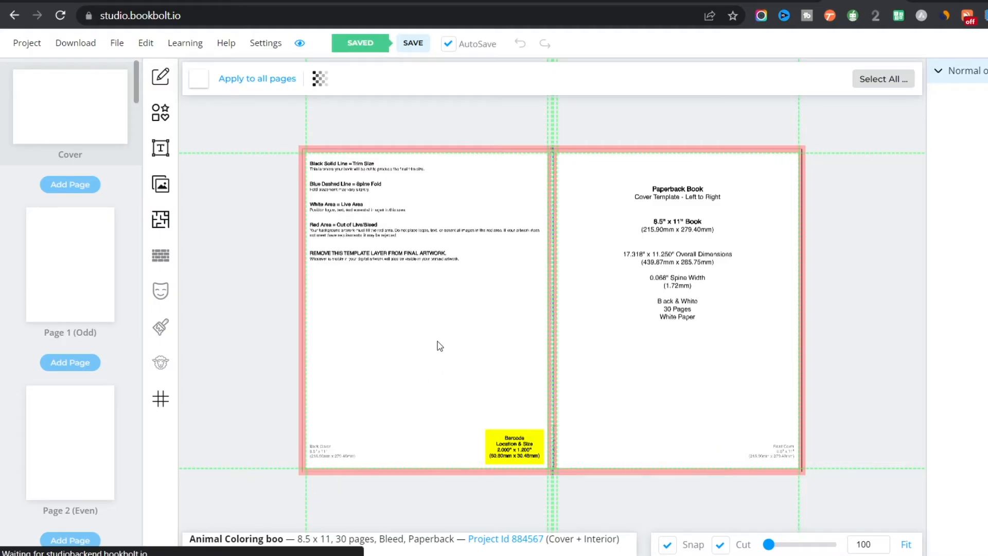
left_click(74, 264)
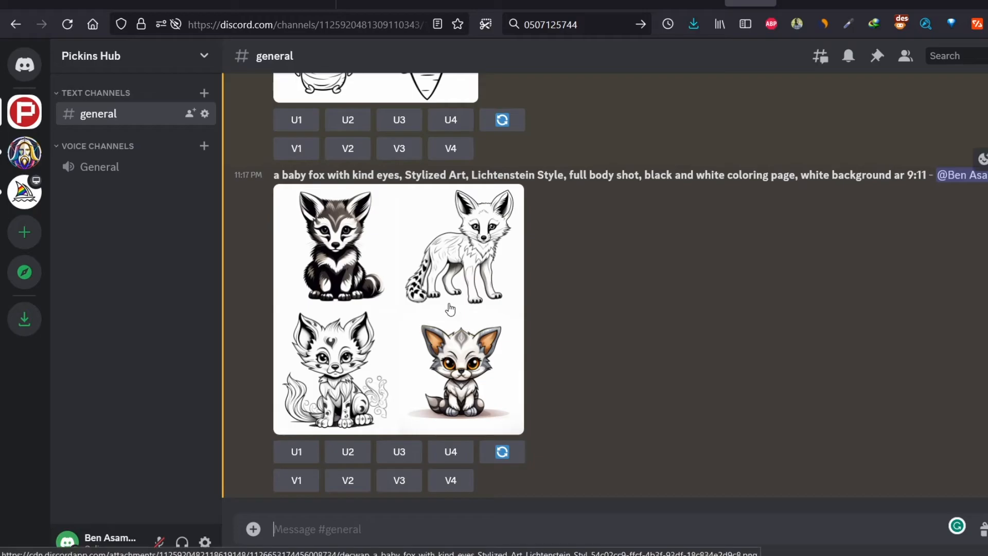
In Discord, prepare an /imagine prompt: "baby fox, coloring page for kids, simple, cartoon style, thick lines, low details, no shading. simple --ar 9:11"
left_click(458, 531)
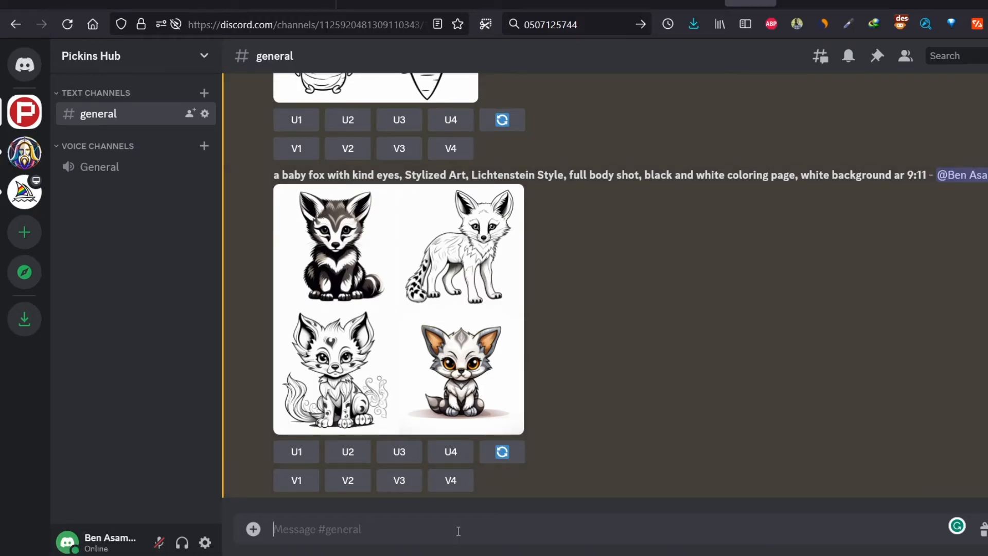
type("/")
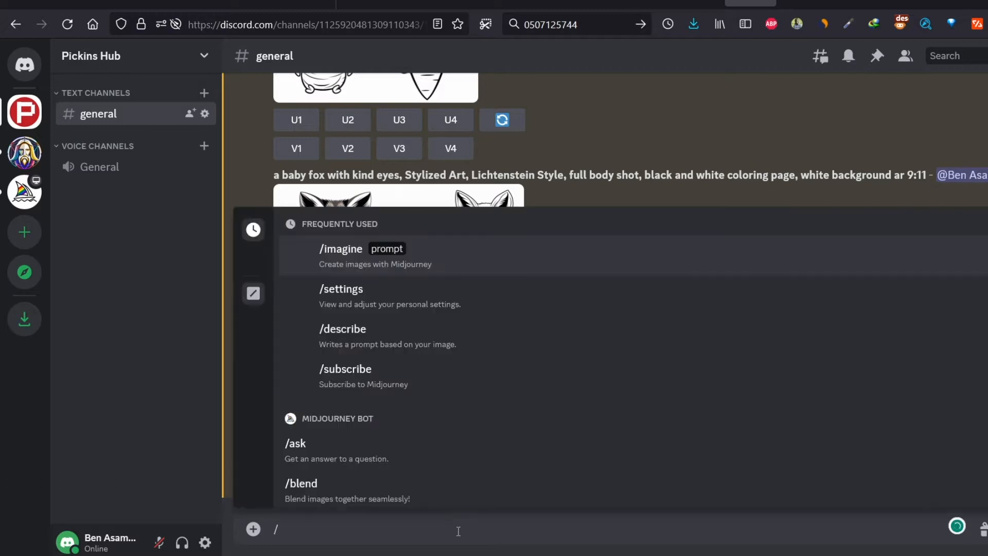
key("Return")
type("baby fox, coloring page for kids, simple, cartoon style, thick lines, low details, no shading. simple --ar 9:11")
Remove the word "baby" from the fox coloring page prompt and submit it to Midjourney
left_click(422, 528)
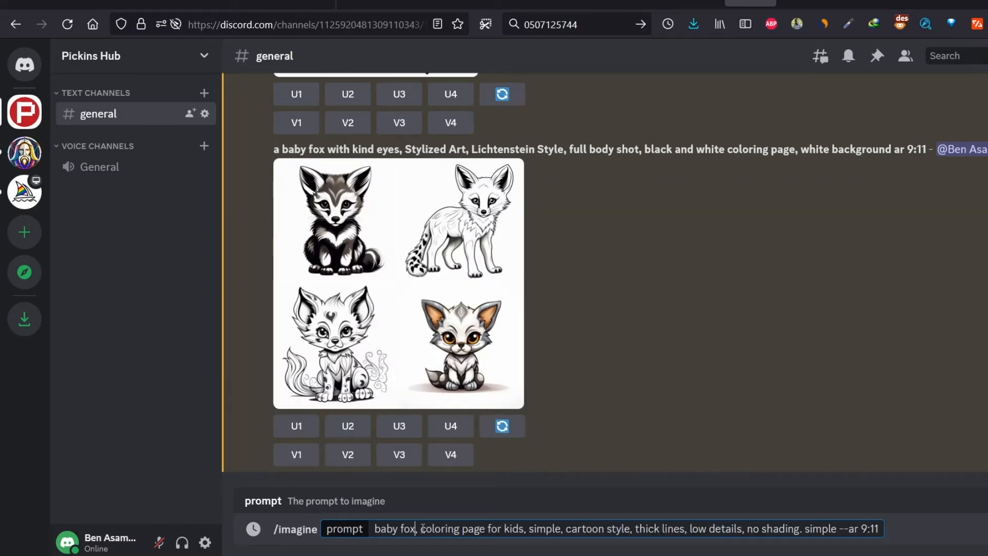
mouse_move(393, 526)
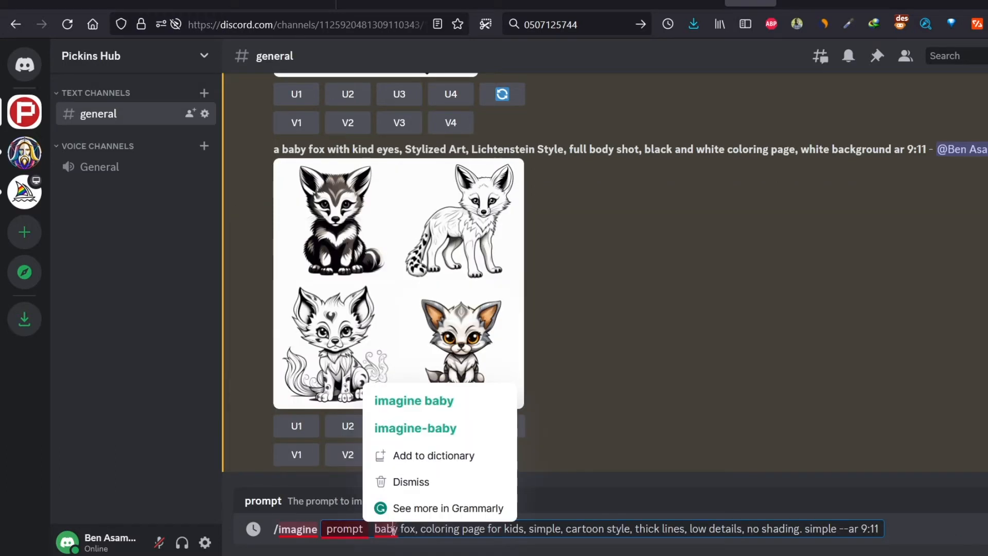
double_click(393, 528)
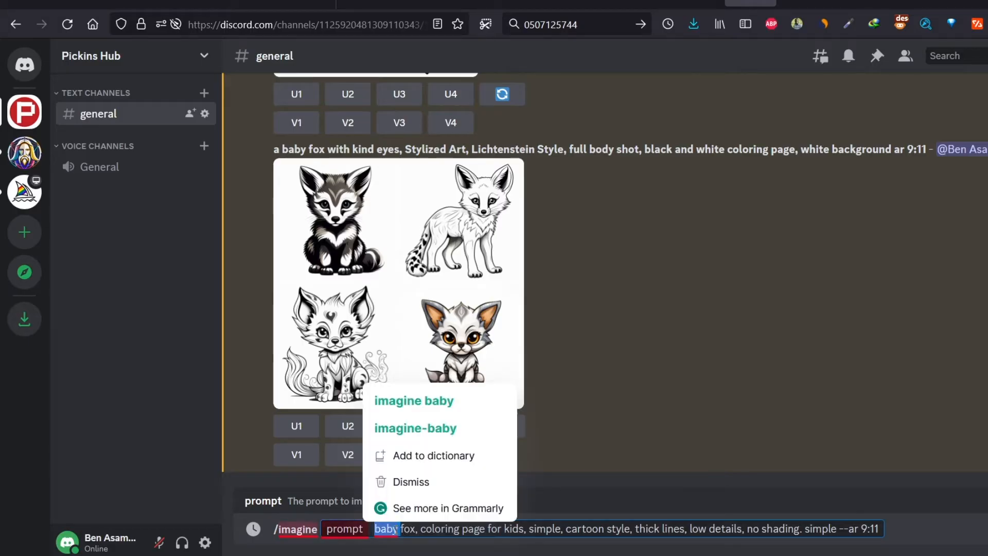
key("BackSpace")
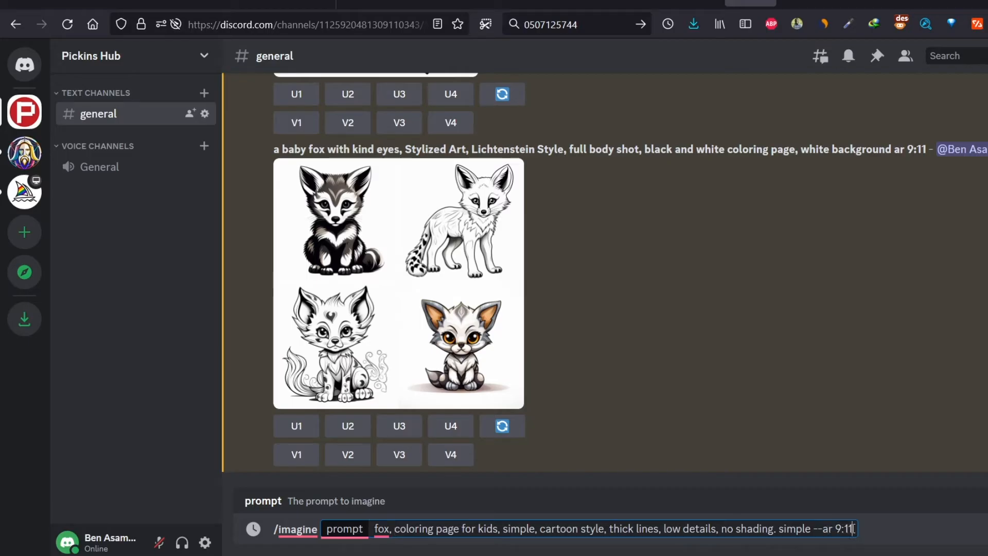
key("Return")
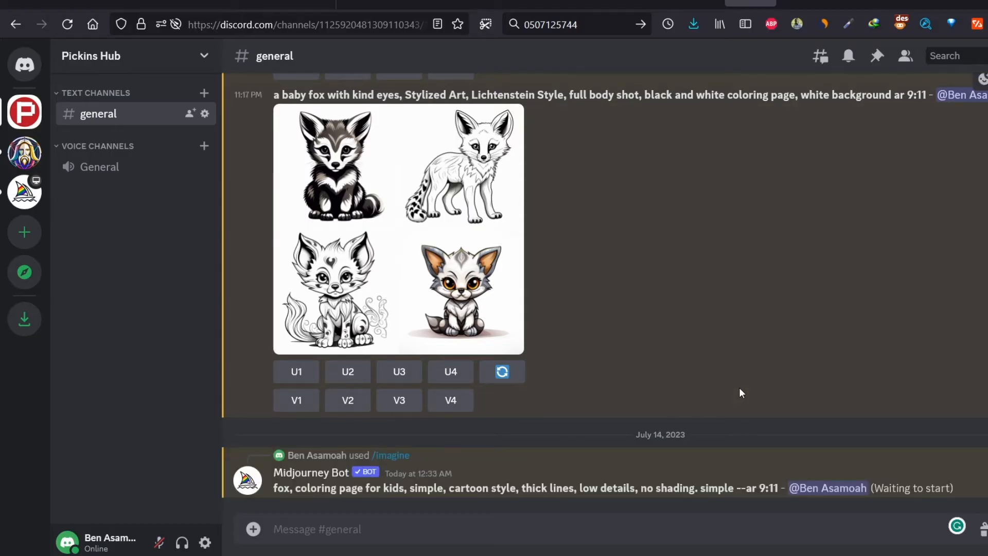
Visit the Midjourney server, return to the Pickins Hub server and submit the unchanged remix prompt for variations of fox image #3
left_click(25, 192)
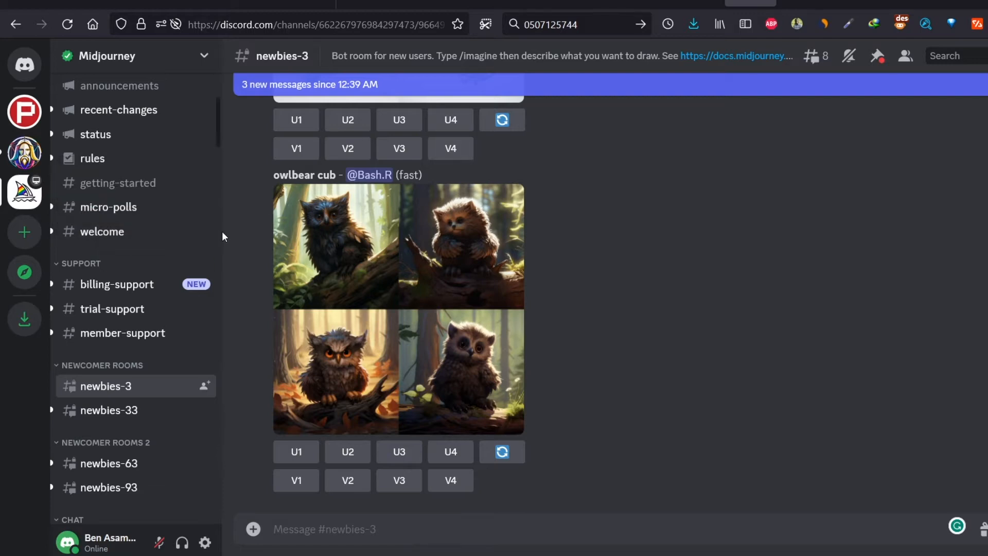
left_click(20, 111)
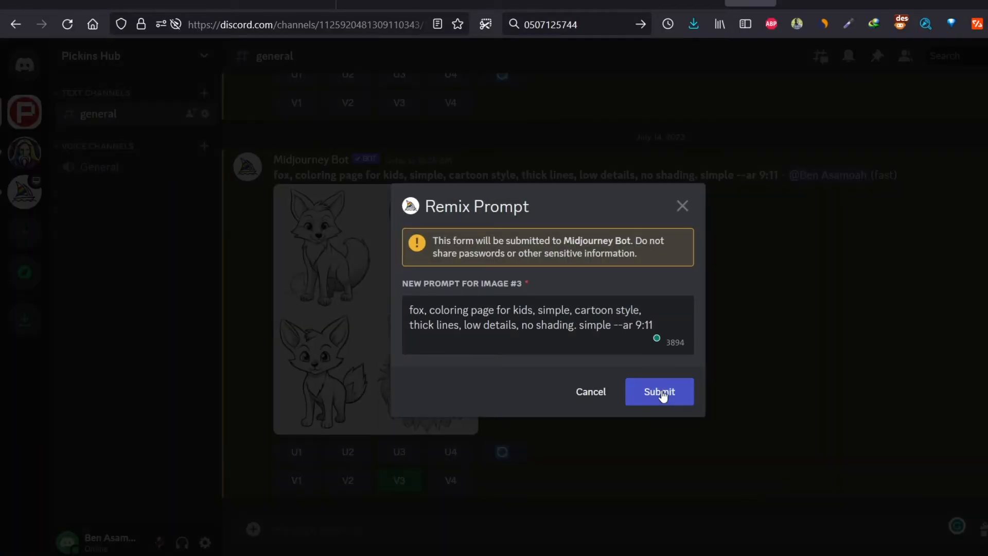
left_click(662, 395)
Run Midjourney's /settings command to open the personal settings
type("/settings")
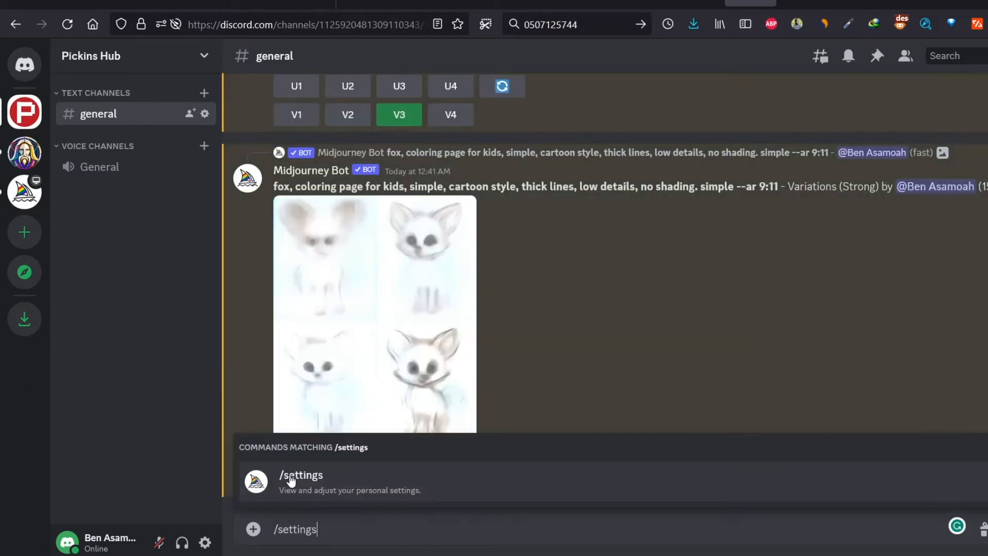
left_click(289, 475)
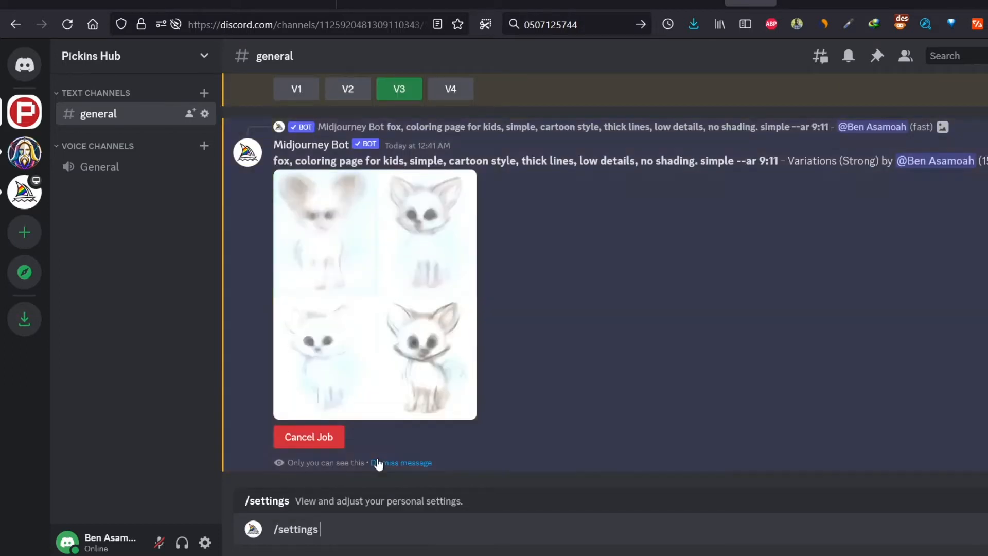
key("Return")
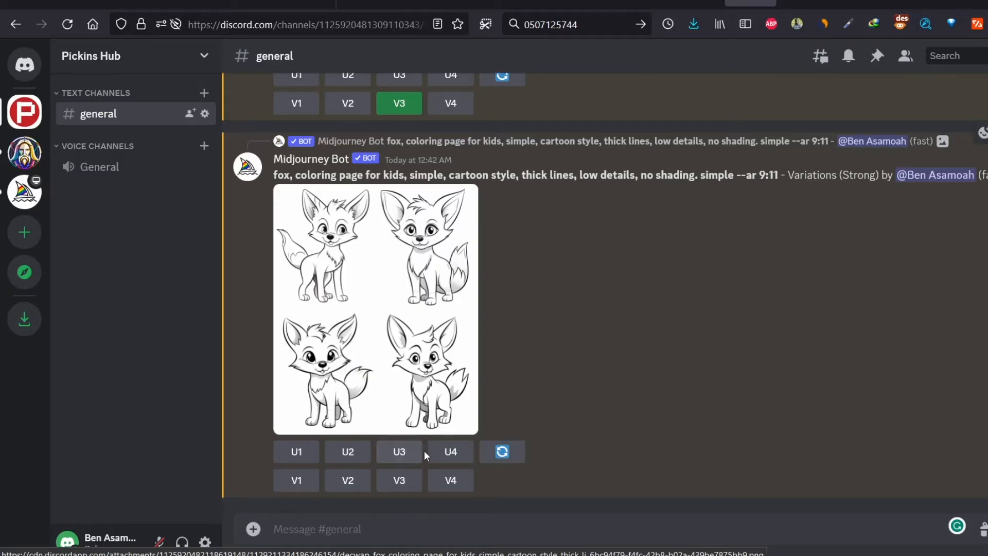
Upscale fox variation #3, open its page on the Midjourney website and save the image
left_click(401, 453)
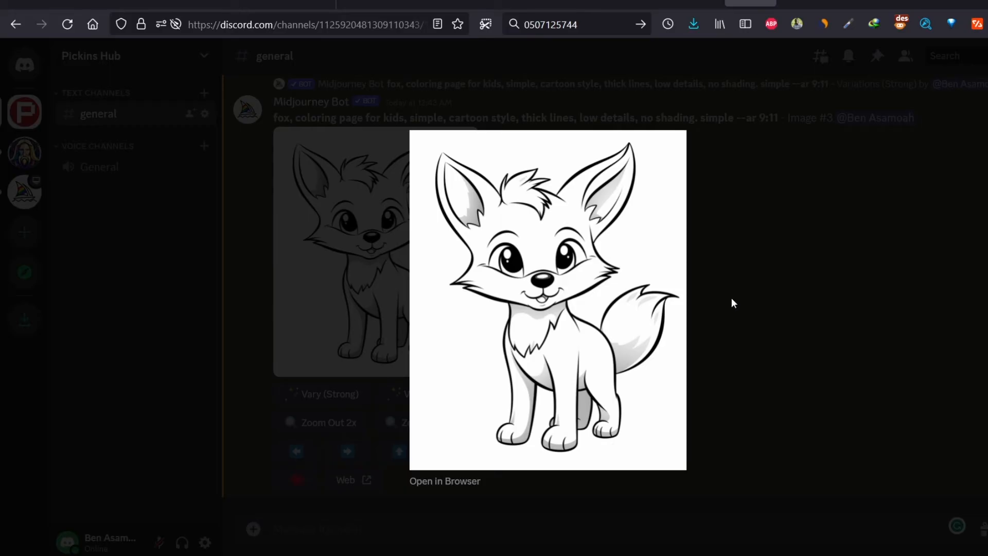
left_click(733, 303)
left_click(350, 481)
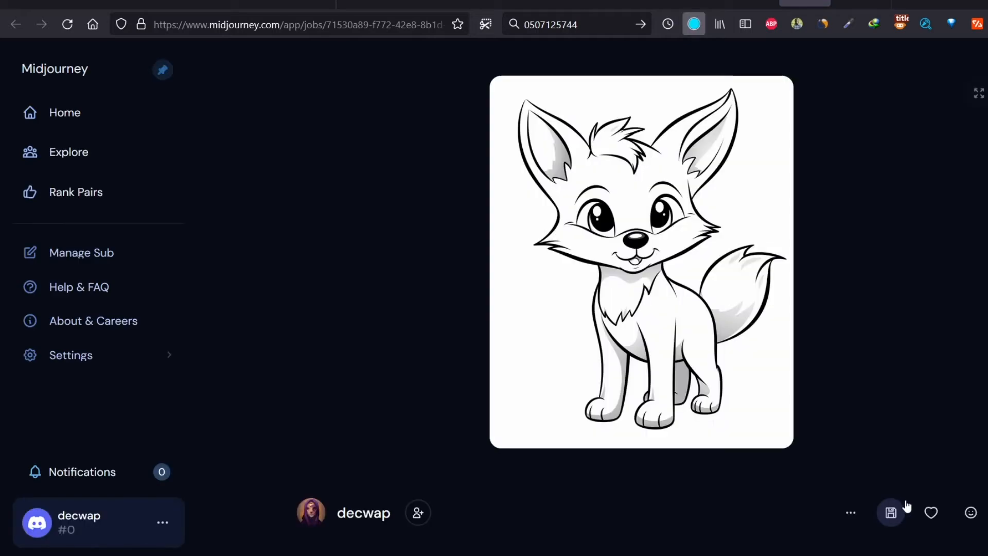
left_click(891, 512)
Open the downloaded fox image and examine the sharpness of its lines around the face up close
left_click(537, 56)
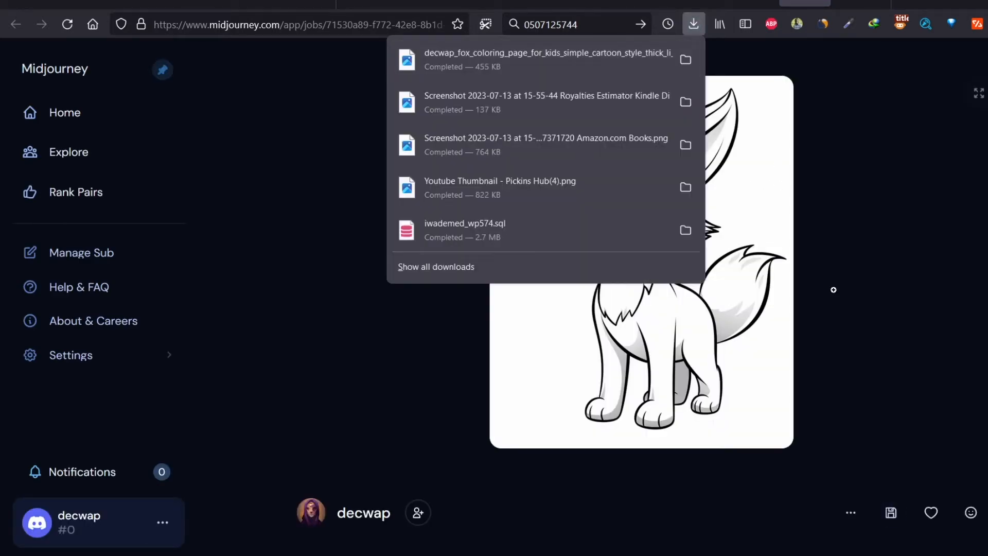
scroll(499, 186, "up", 5)
scroll(500, 185, "up", 5)
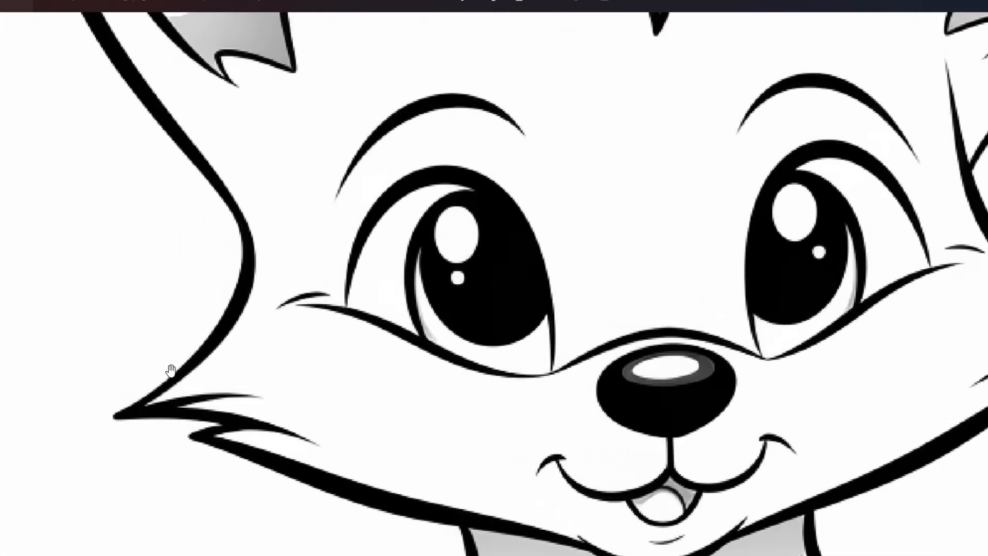
scroll(247, 309, "down", 2)
scroll(307, 192, "down", 6)
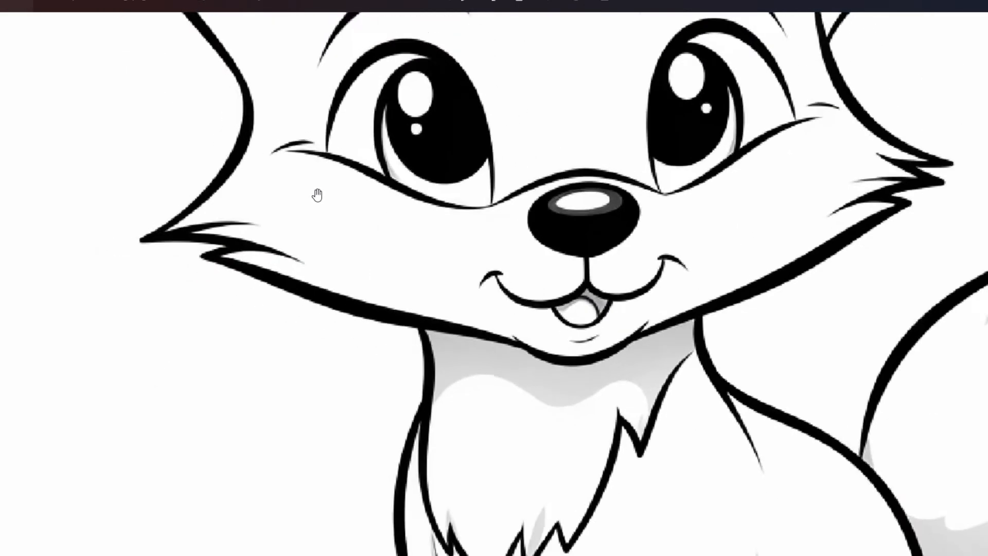
scroll(443, 221, "up", 1)
scroll(453, 219, "up", 1)
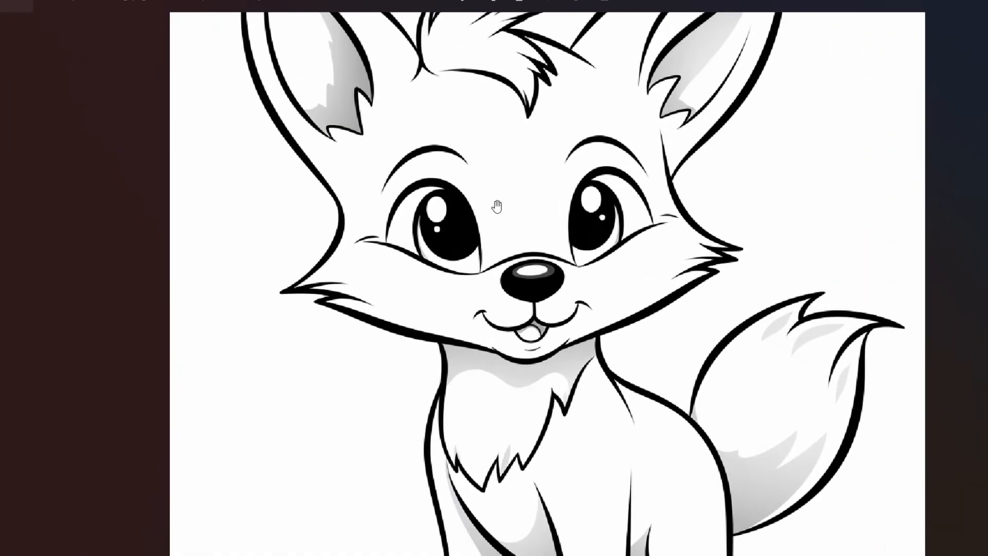
scroll(497, 206, "down", 3)
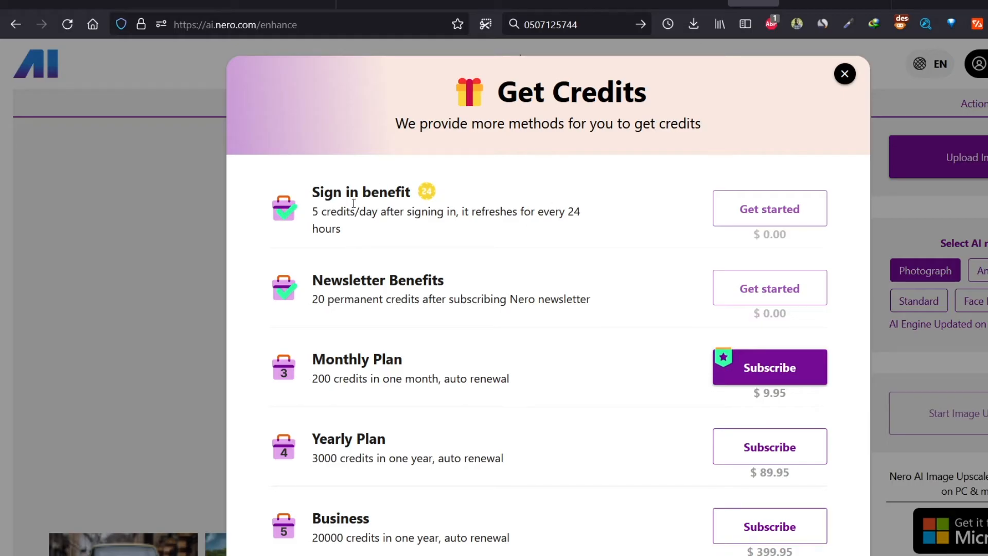
In the Nero AI Image Upscaler, dismiss the credit and upgrade offers, upscale the downloaded fox coloring page and download the result
left_click(844, 75)
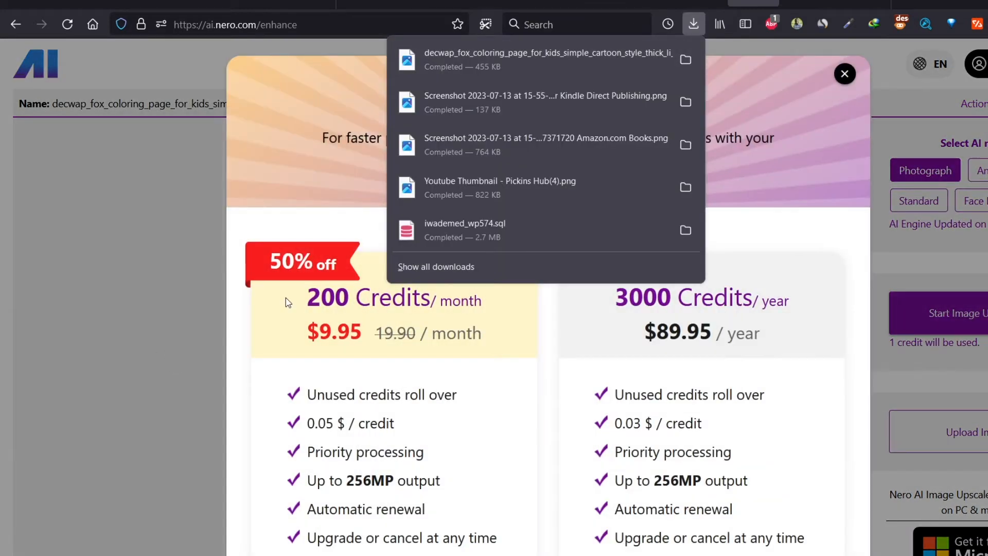
left_click(286, 299)
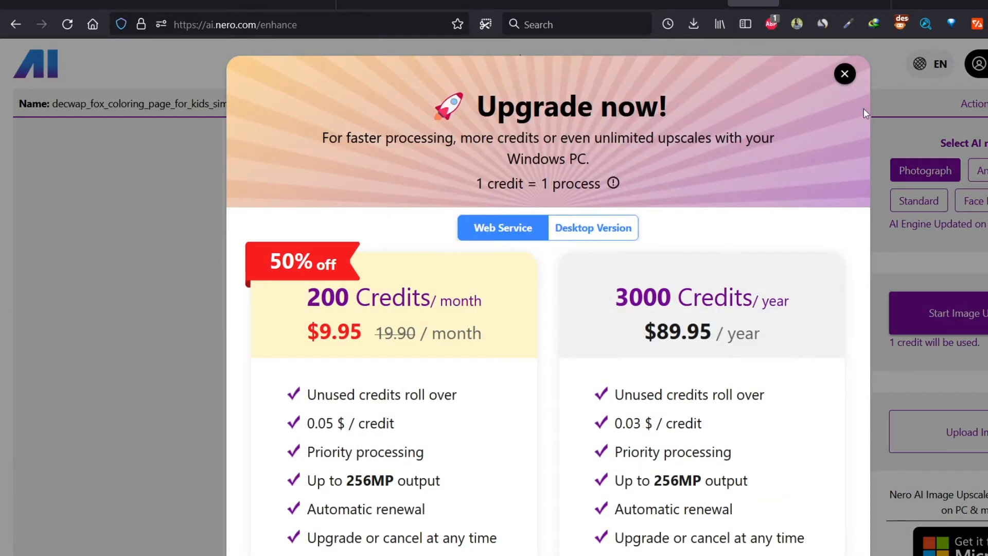
left_click(845, 73)
left_click(955, 309)
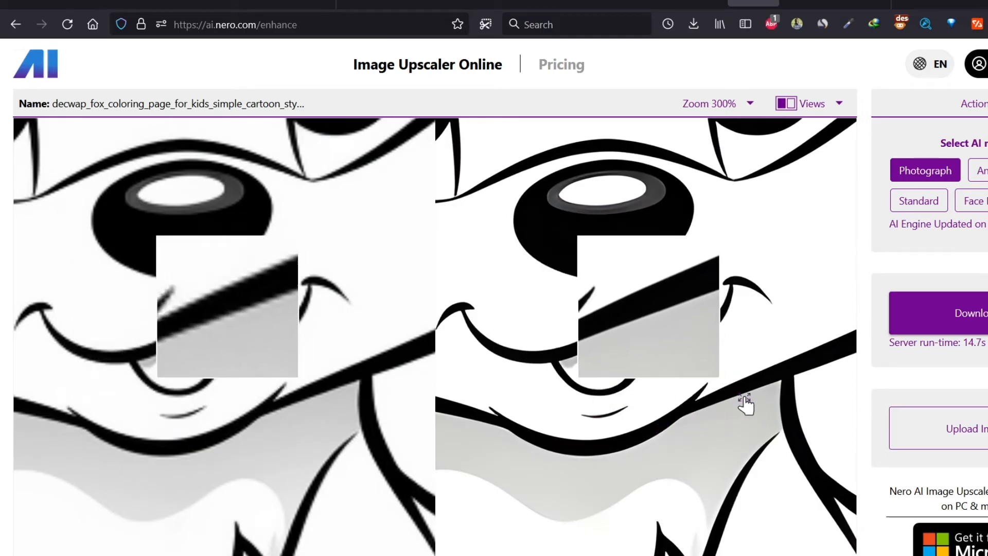
scroll(643, 334, "down", 3)
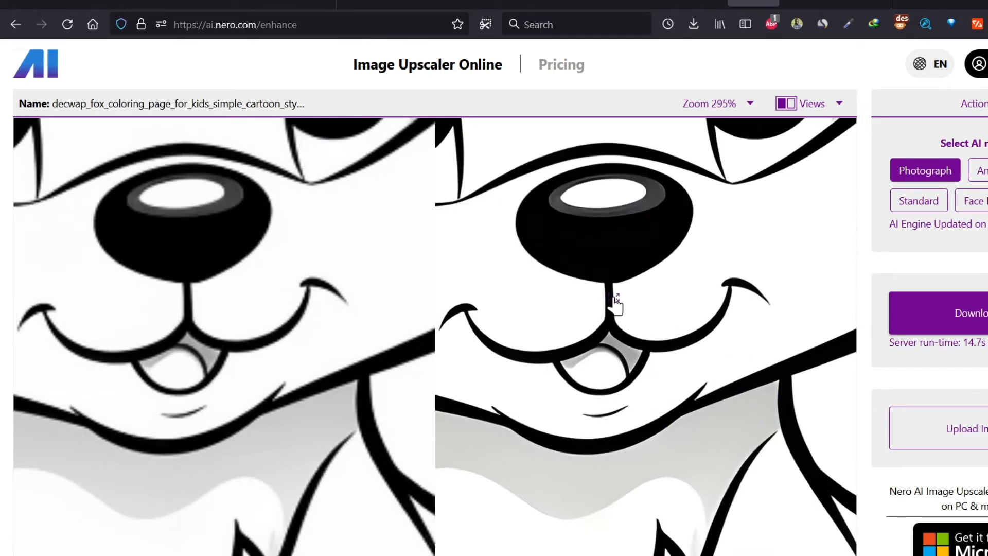
left_click(977, 319)
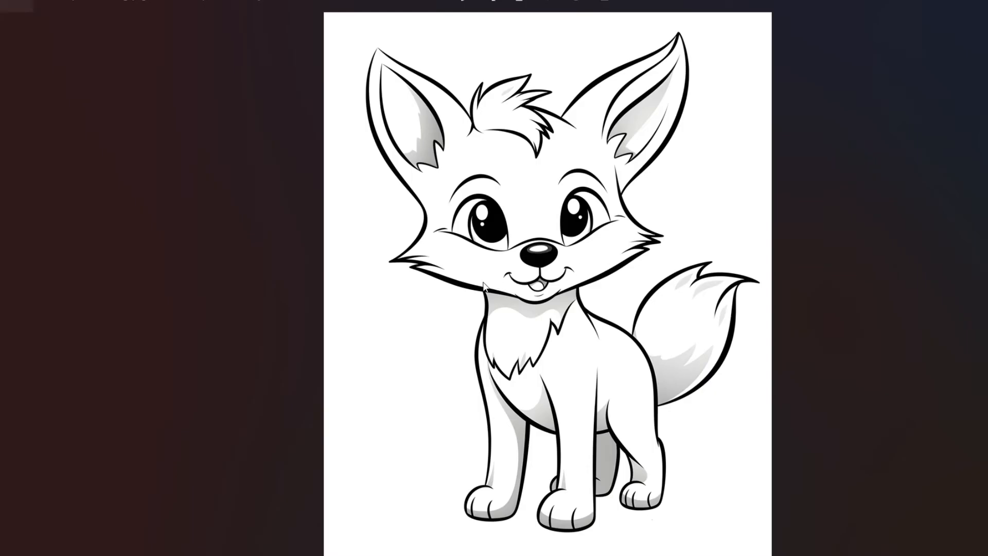
Inspect the line quality of the upscaled fox image up close
scroll(483, 284, "up", 5)
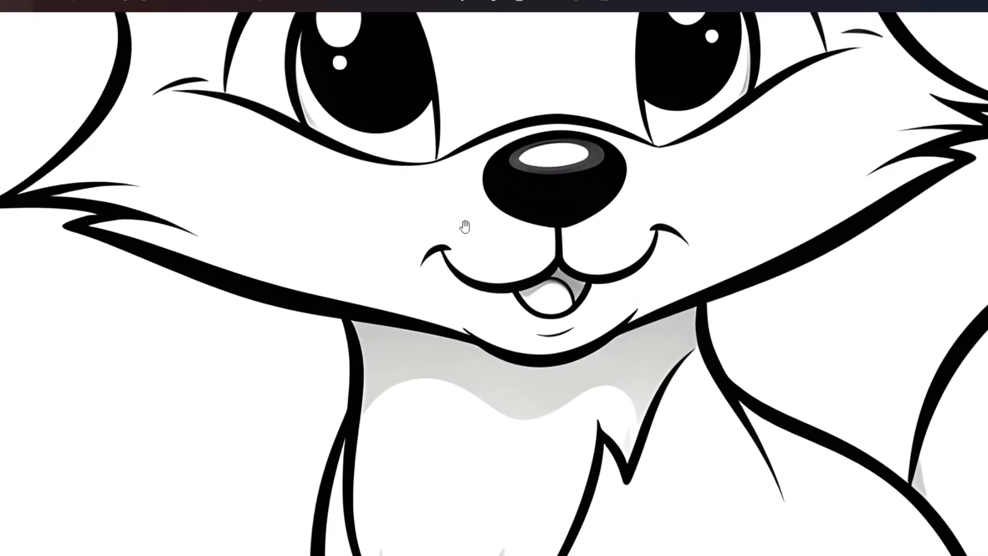
scroll(543, 201, "down", 3)
scroll(543, 202, "down", 3)
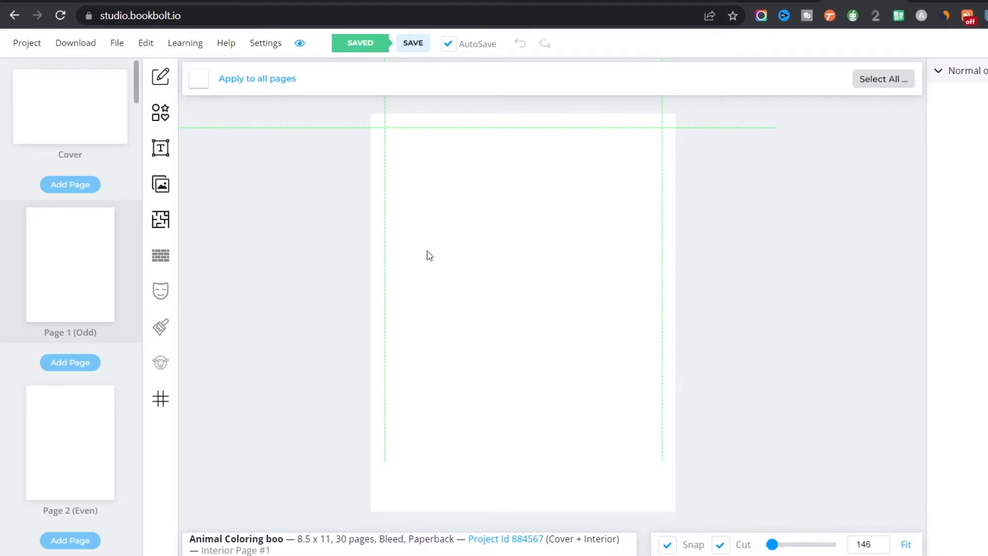
In Book Bolt Studio, place the uploaded fox image on page 1 and the squirrel image on page 2
left_click(161, 185)
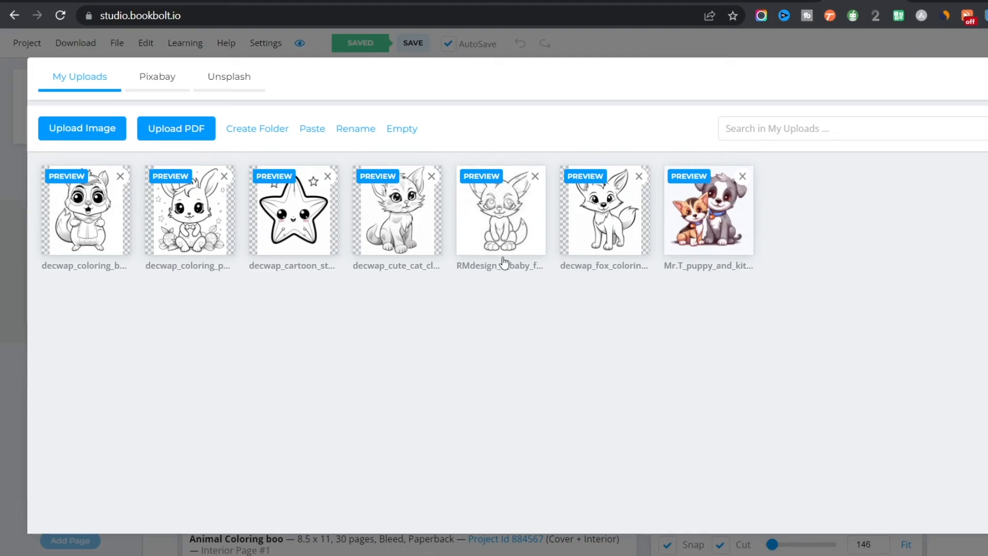
left_click(605, 216)
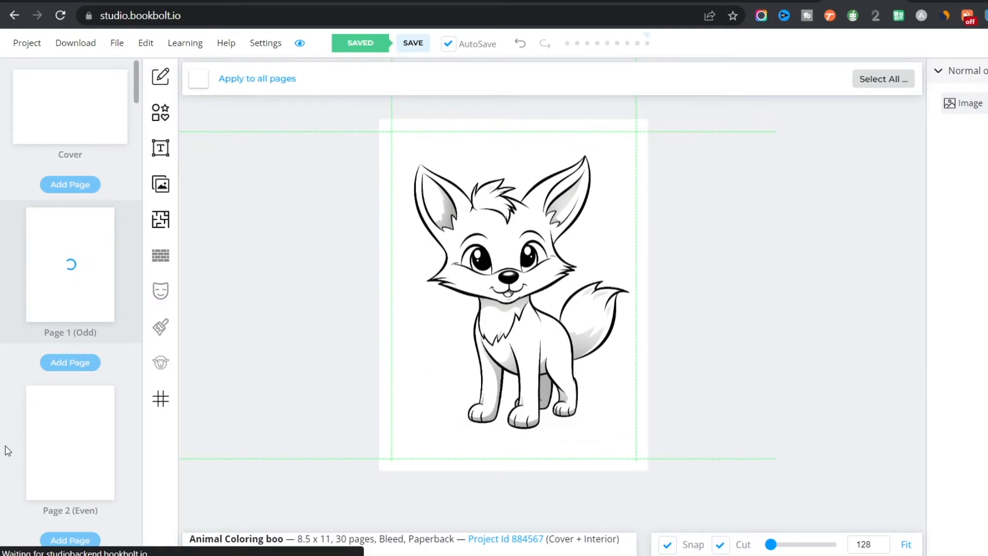
left_click(70, 458)
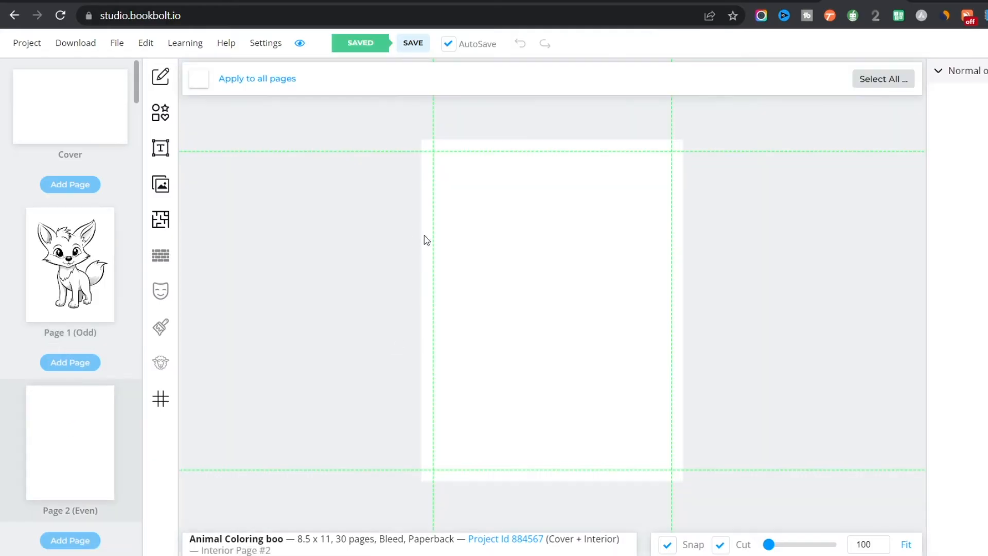
left_click(161, 184)
left_click(707, 209)
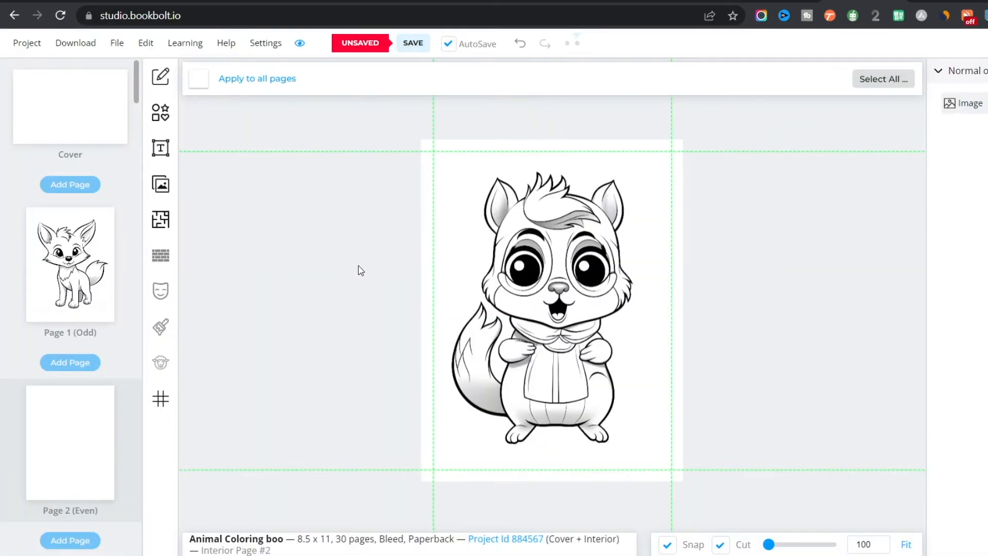
left_click(644, 183)
left_click(699, 274)
Look through the remaining interior pages and open the book's cover for editing
scroll(64, 148, "down", 20)
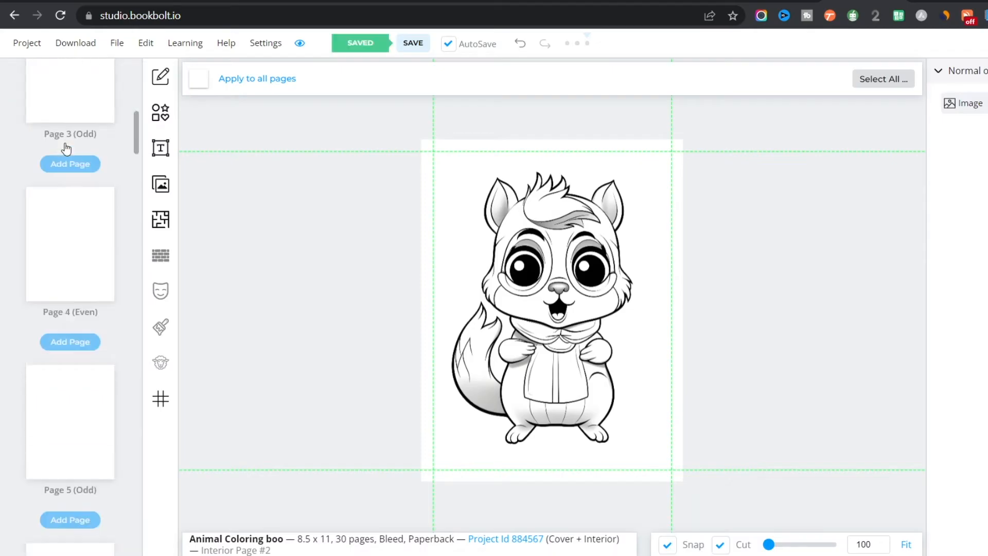
scroll(66, 220, "down", 20)
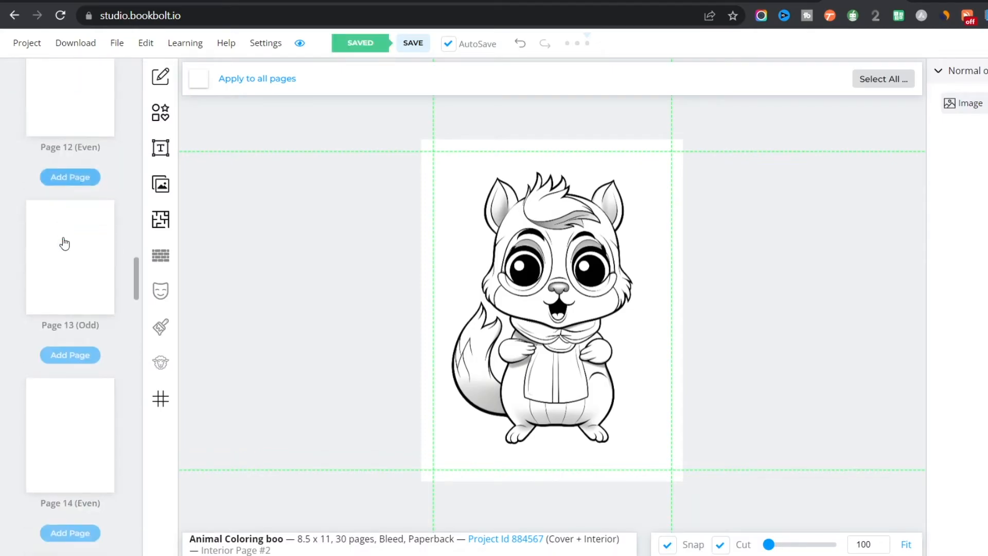
scroll(104, 452, "down", 15)
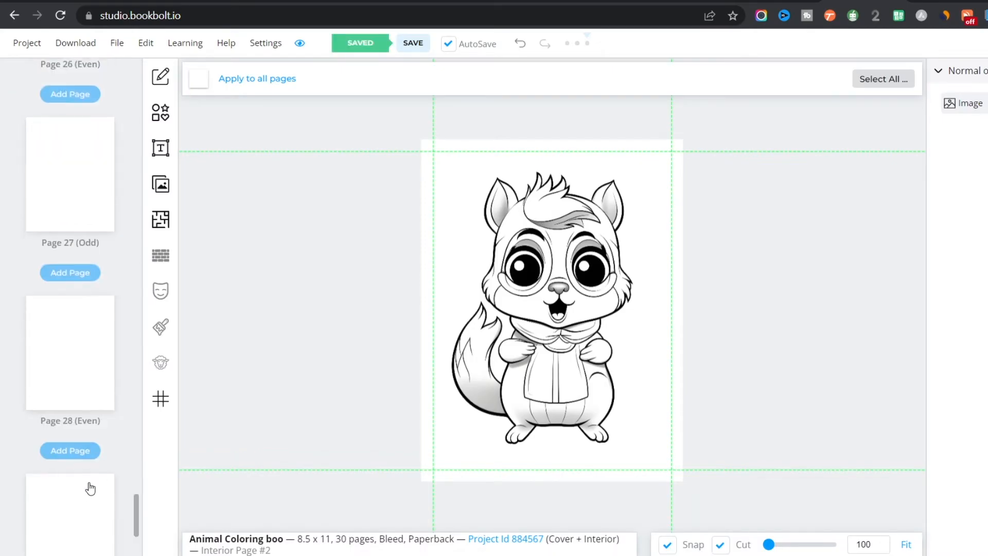
scroll(82, 390, "up", 20)
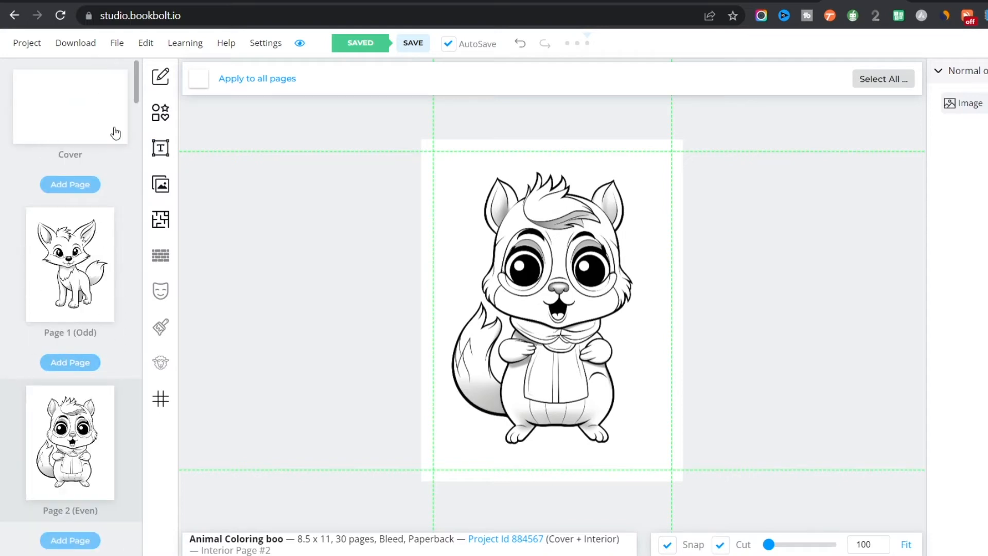
left_click(53, 104)
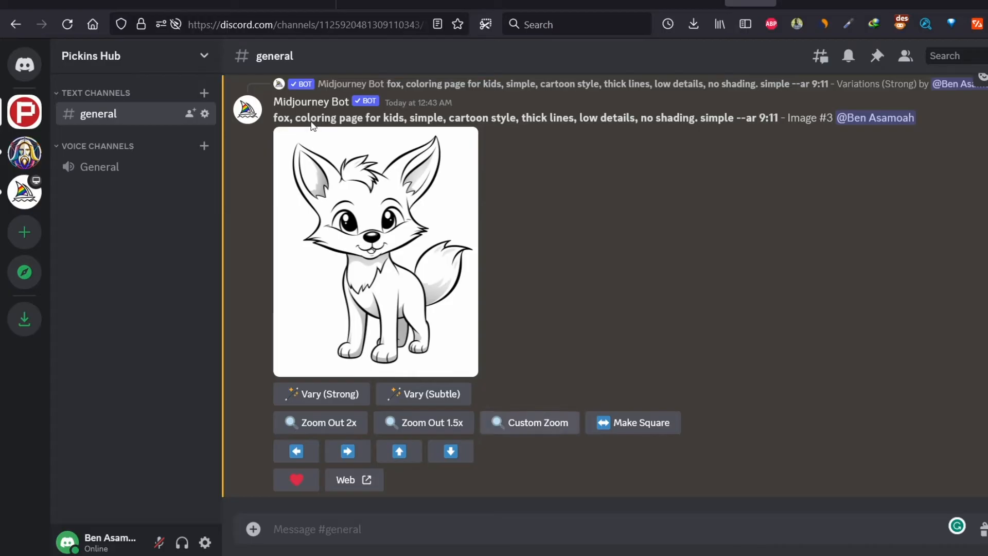
In Discord, copy the prompt of the upscaled fox image and paste it into a new Midjourney /imagine command
left_click_drag(274, 118, 782, 118)
key("ctrl+c")
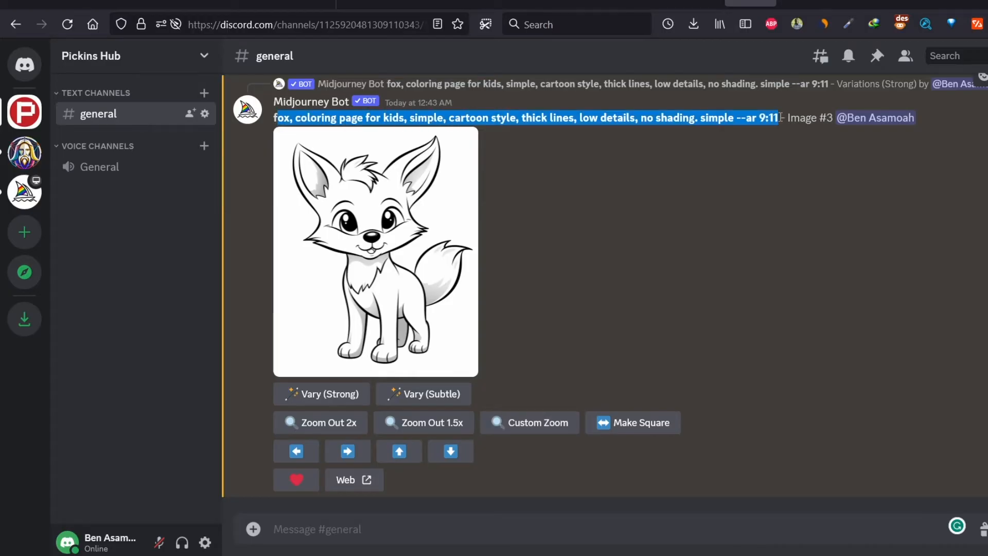
left_click(440, 532)
type("/im")
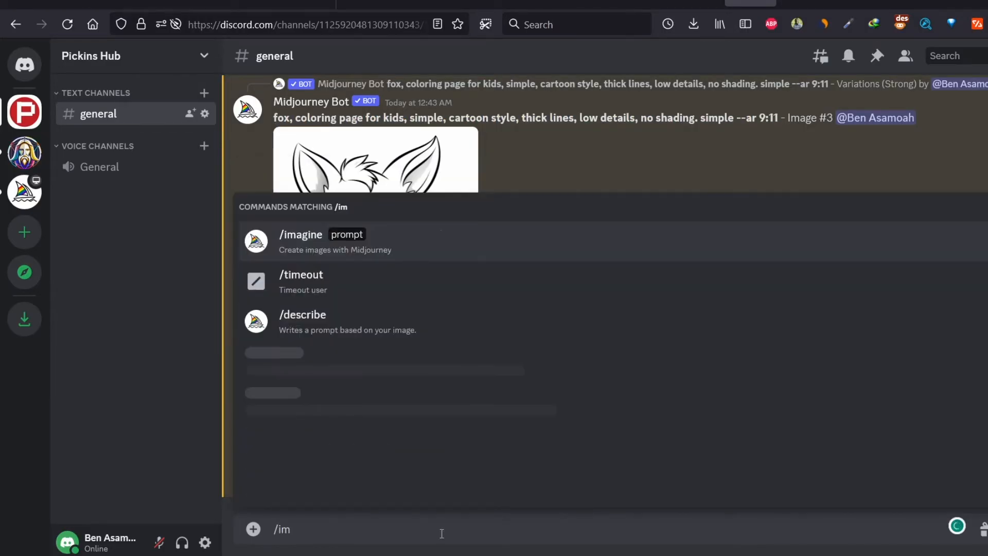
key("Tab")
key("ctrl+v")
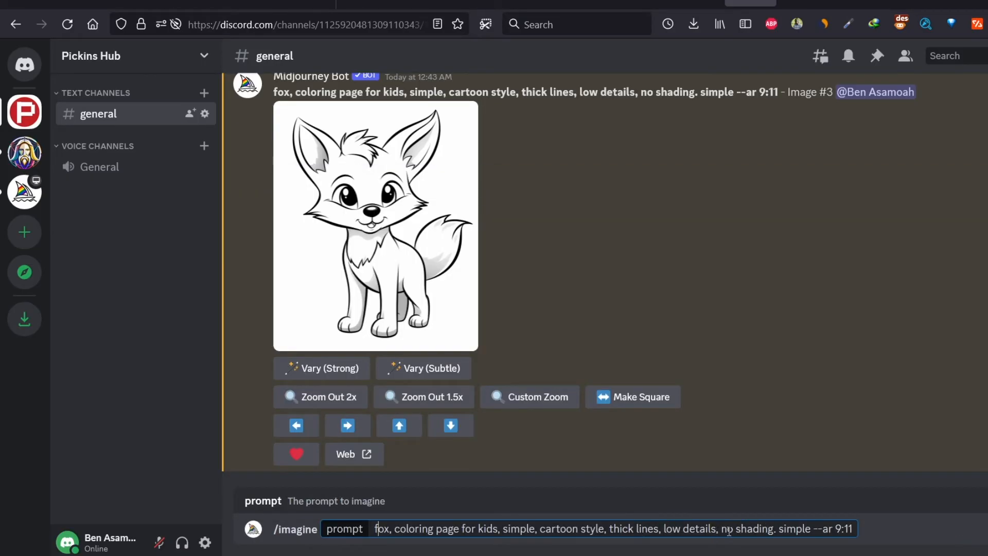
Replace "low details, no shading. simple" in the pasted prompt with "vivid color", keeping "--ar 9:11"
left_click(815, 528)
key("BackSpace")
key("BackSpace")
key("BackSpace")
key("BackSpace")
key("BackSpace")
key("BackSpace")
key("BackSpace")
key("BackSpace")
key("BackSpace")
key("BackSpace")
key("BackSpace")
key("BackSpace")
key("BackSpace")
key("BackSpace")
key("BackSpace")
key("BackSpace")
key("BackSpace")
key("BackSpace")
key("BackSpace")
key("BackSpace")
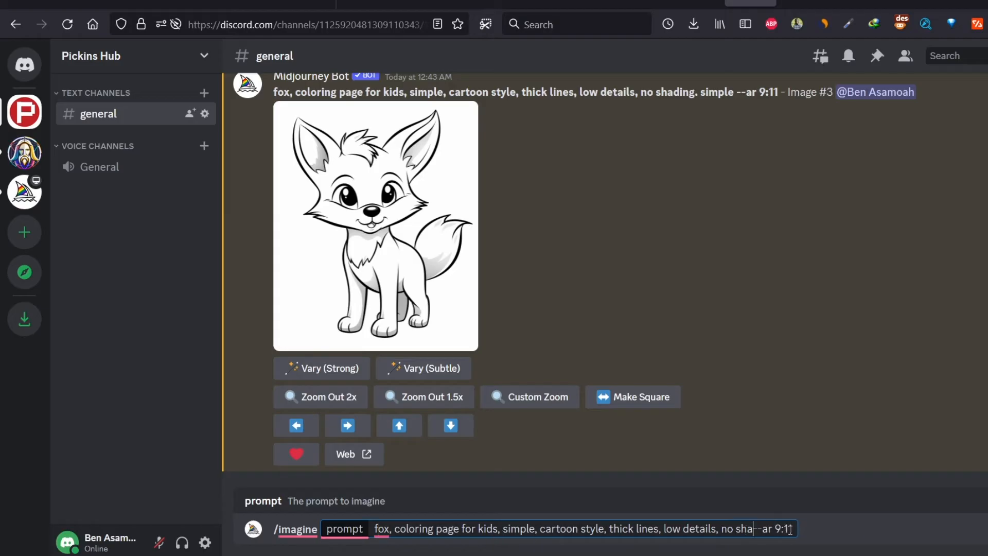
key("BackSpace")
key("BackSpace")
key("BackSpace")
key("BackSpace")
key("BackSpace")
key("BackSpace")
key("BackSpace")
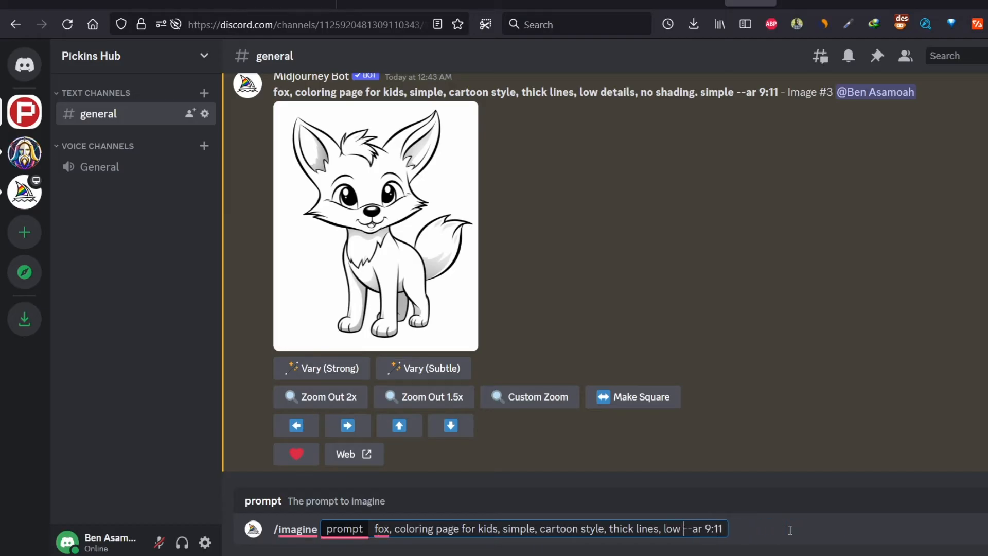
type("vivid color")
Change the prompt's subject from "fox" to "horse" and submit it to Midjourney
key("Home")
key("Delete")
key("Delete")
key("Delete")
type("horse")
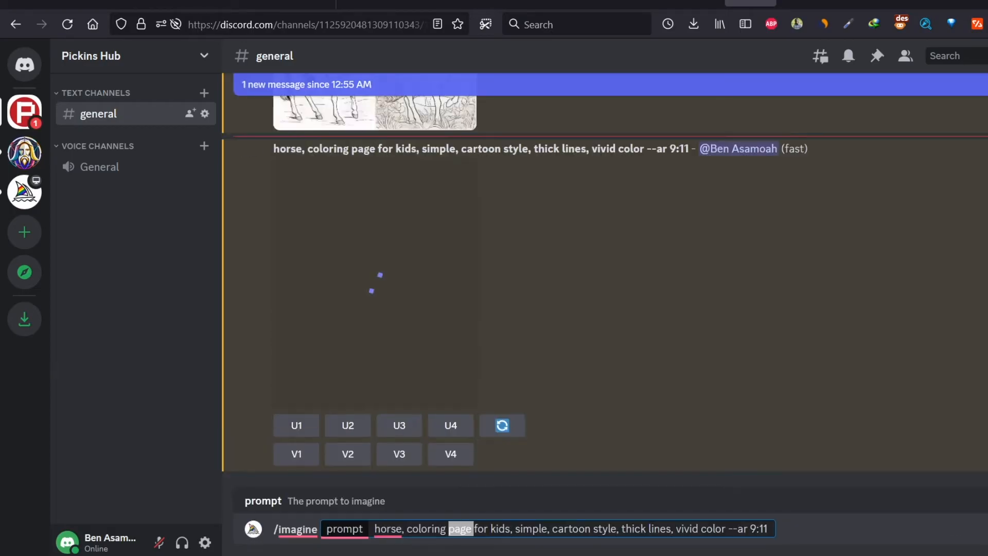
Rework the repeated horse prompt to read "horse, coloring book for kids, illustration, vivid color --ar 9:11"
left_click(455, 534)
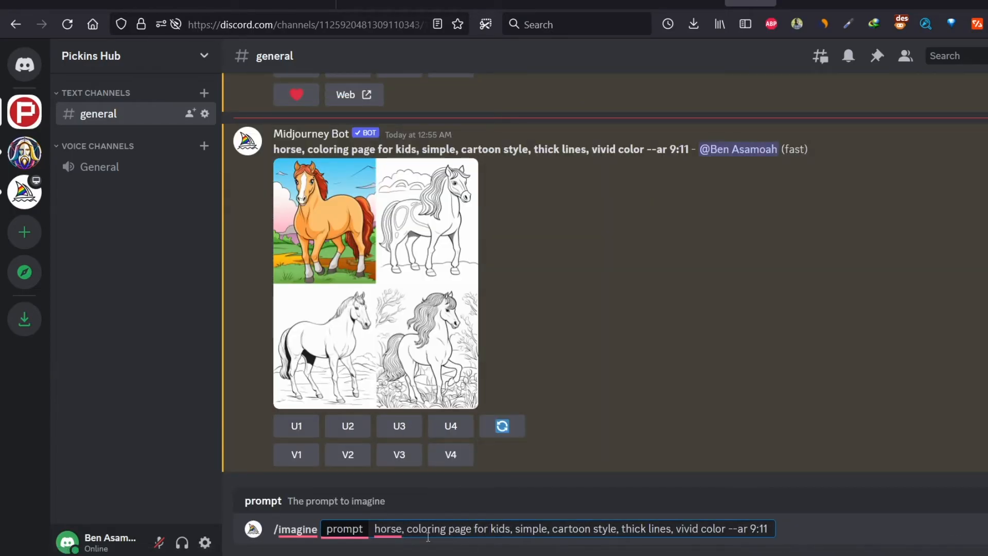
double_click(457, 528)
type("book")
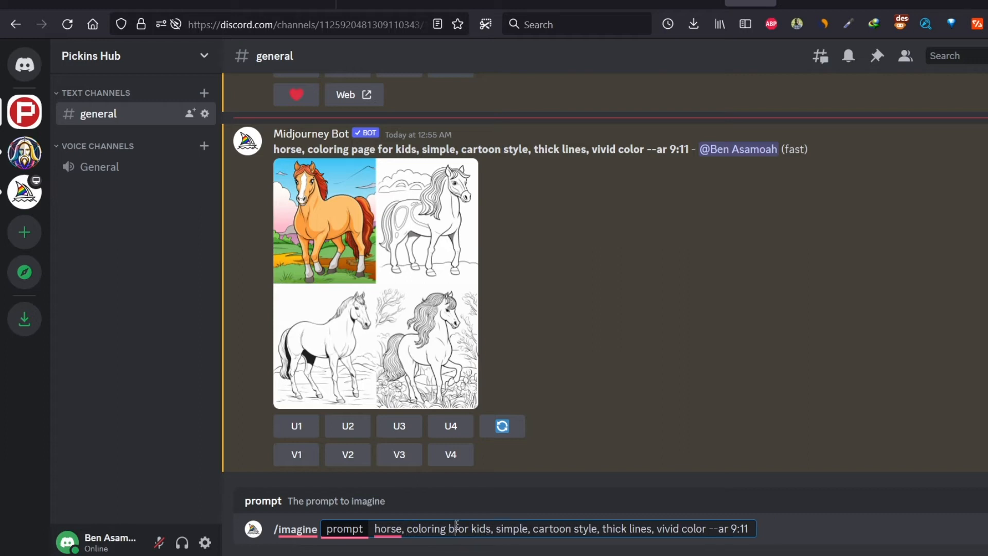
double_click(524, 528)
key("BackSpace")
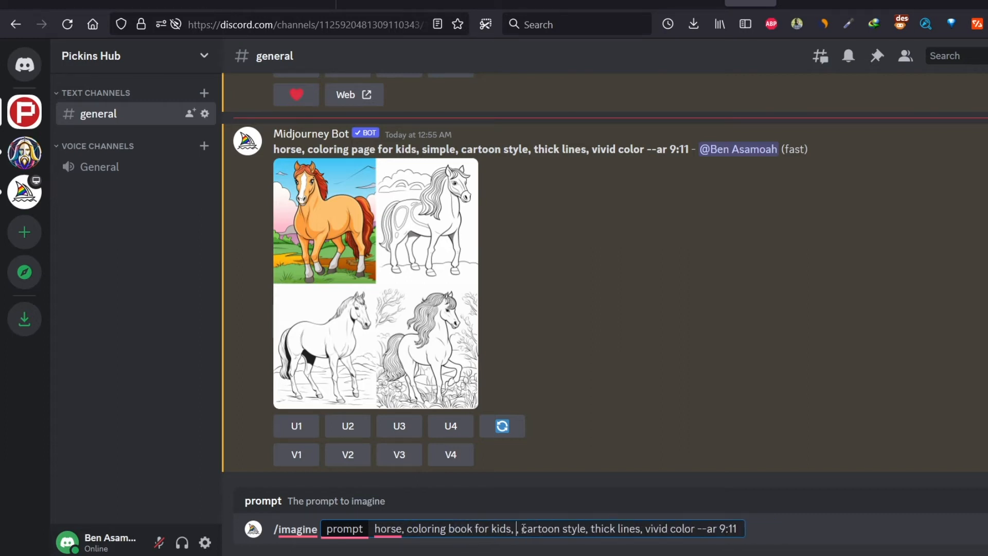
key("Delete")
key("Delete")
left_click_drag(516, 529, 580, 529)
type("illustrati")
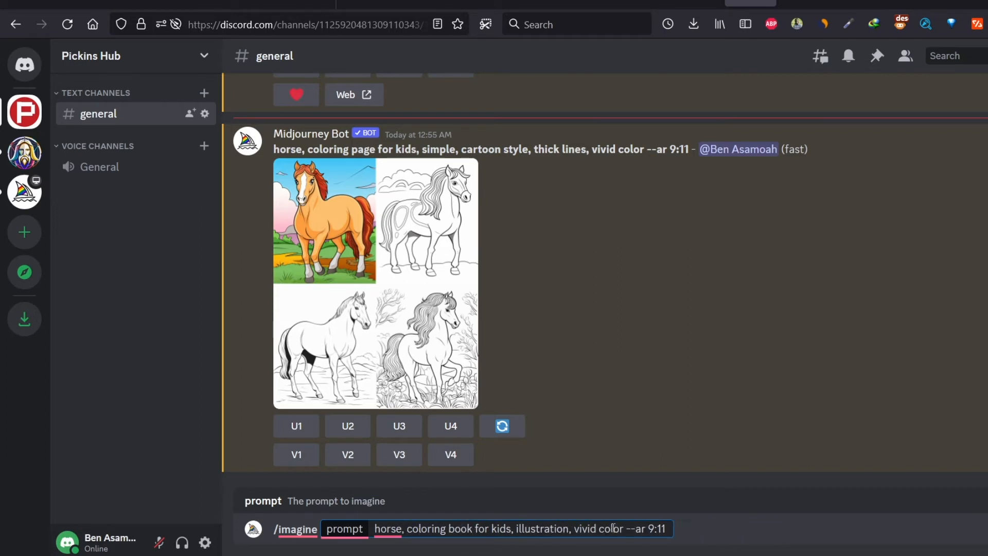
Submit the edited horse prompt and upscale image #3 of the resulting grid
left_click(401, 531)
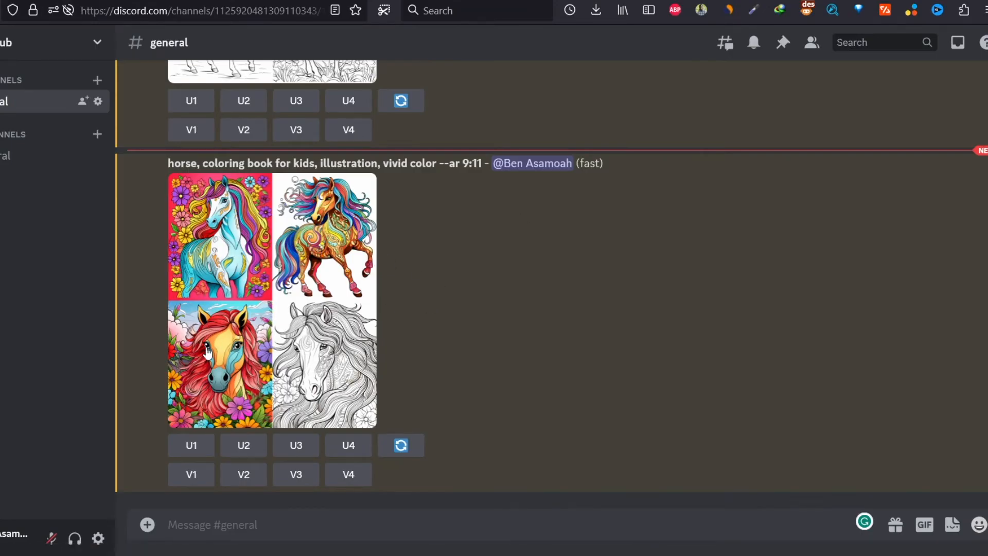
left_click(304, 448)
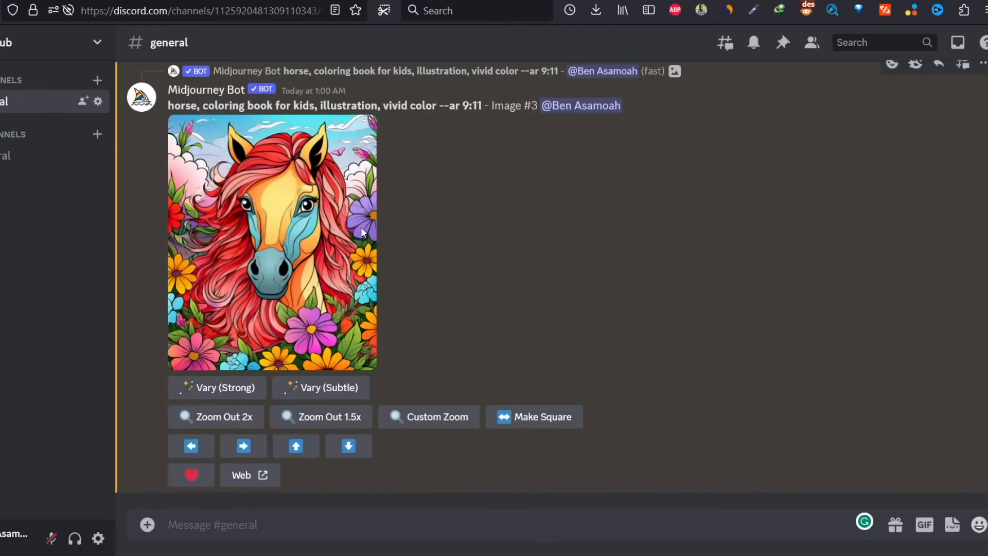
Open the upscaled horse picture on the Midjourney website and start a new image upload in the Nero AI upscaler
left_click(246, 474)
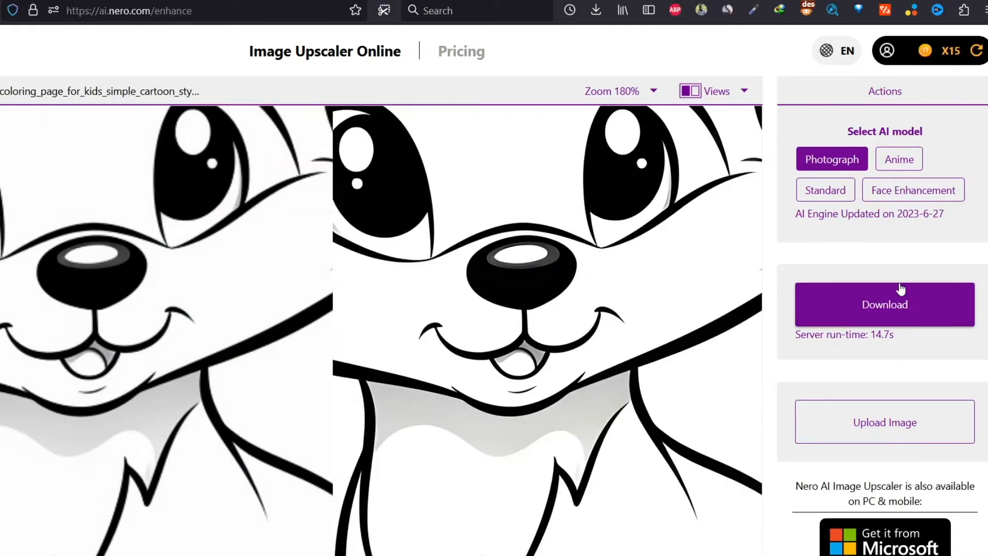
left_click(881, 423)
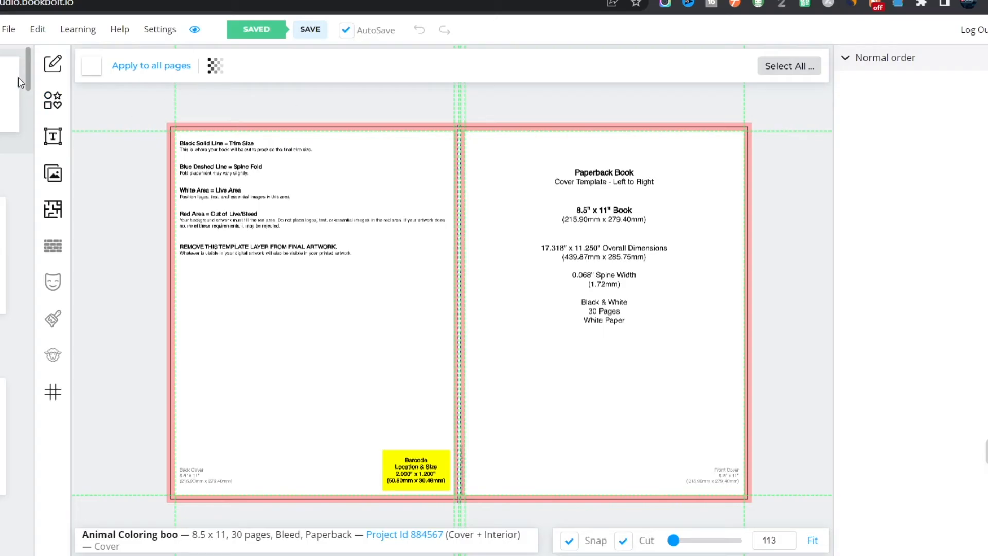
Place the uploaded colorful horse image on the front cover in Book Bolt Studio and enlarge it to fill the cover including bleed
left_click(53, 174)
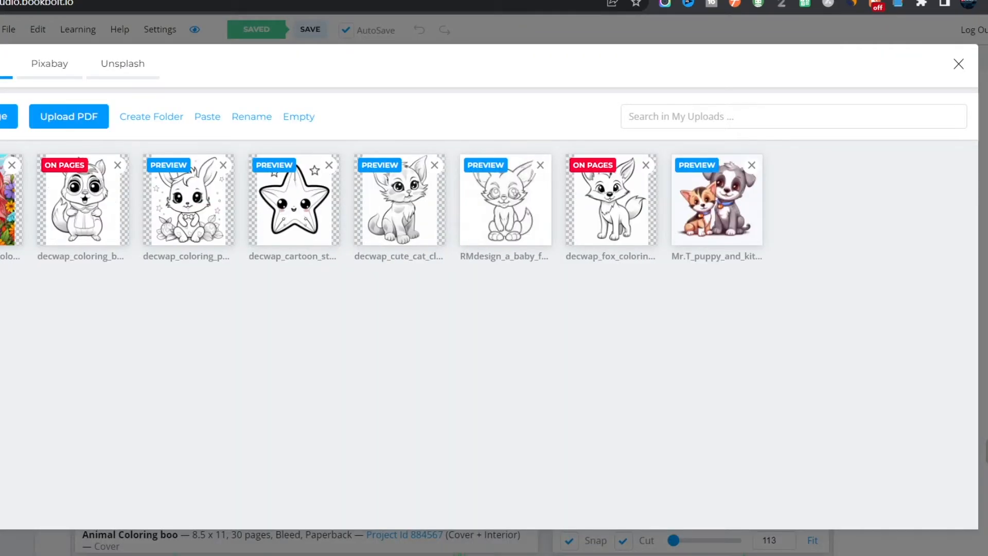
left_click(4, 198)
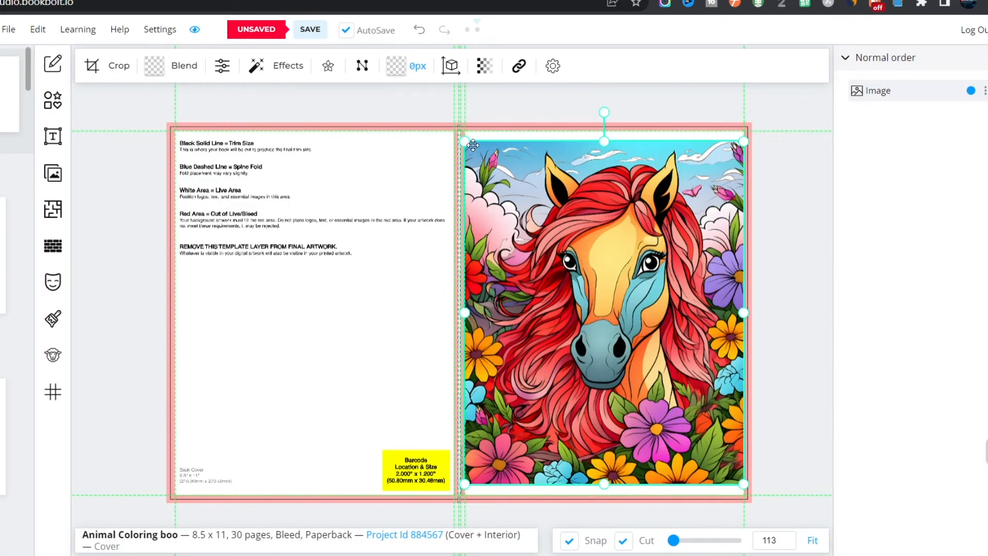
left_click_drag(605, 141, 608, 123)
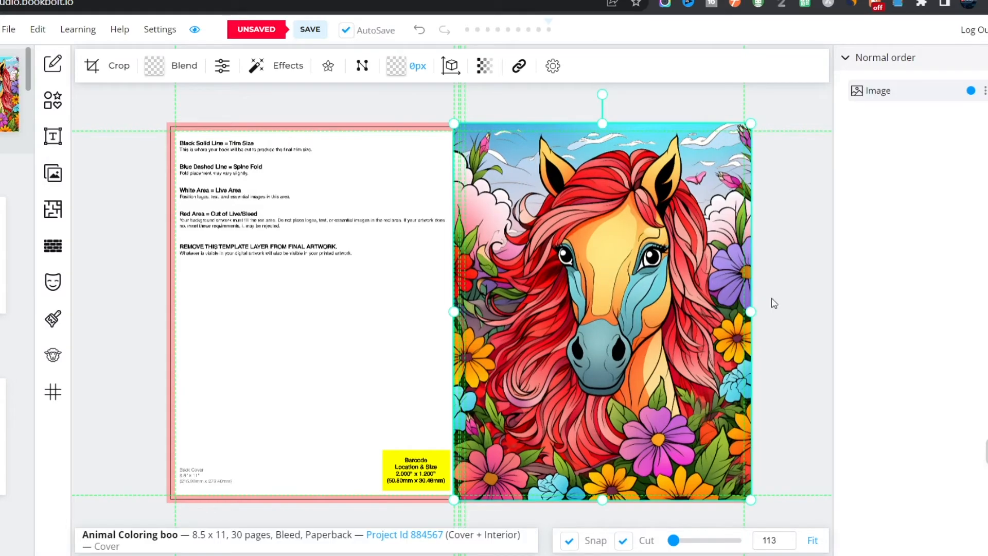
left_click(779, 288)
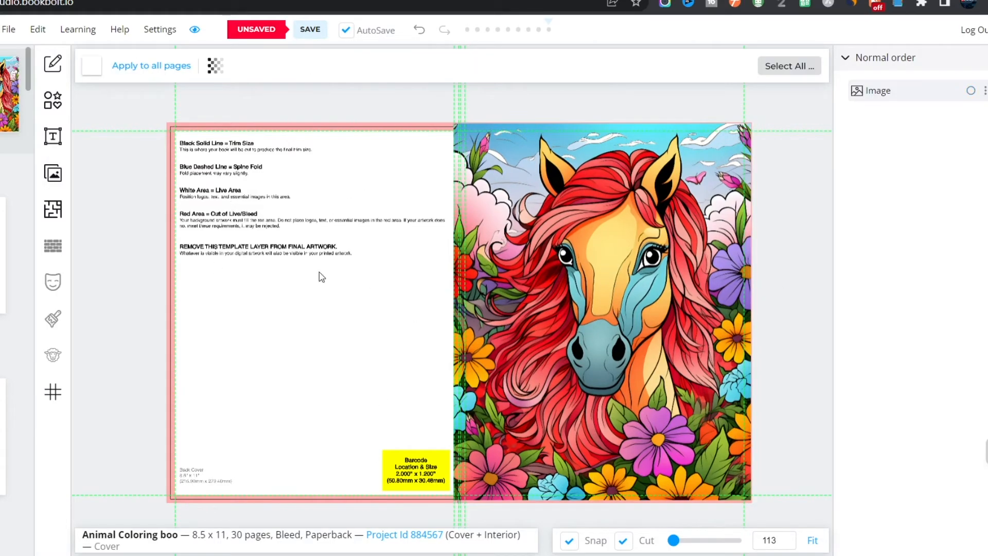
Add a heading reading "Cute Animals" and position it across the lower part of the front cover
left_click(52, 138)
left_click(130, 70)
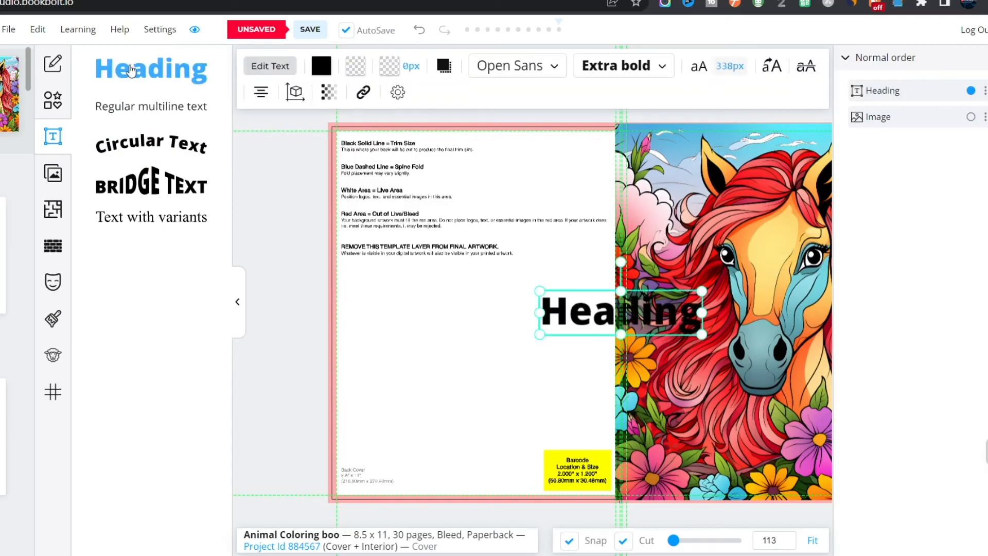
left_click_drag(559, 311, 407, 342)
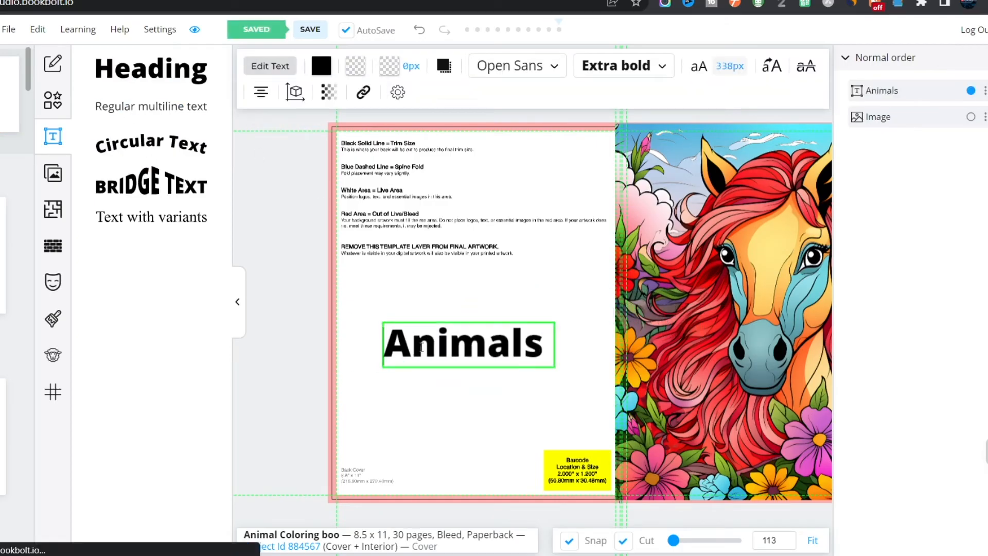
type("Cut")
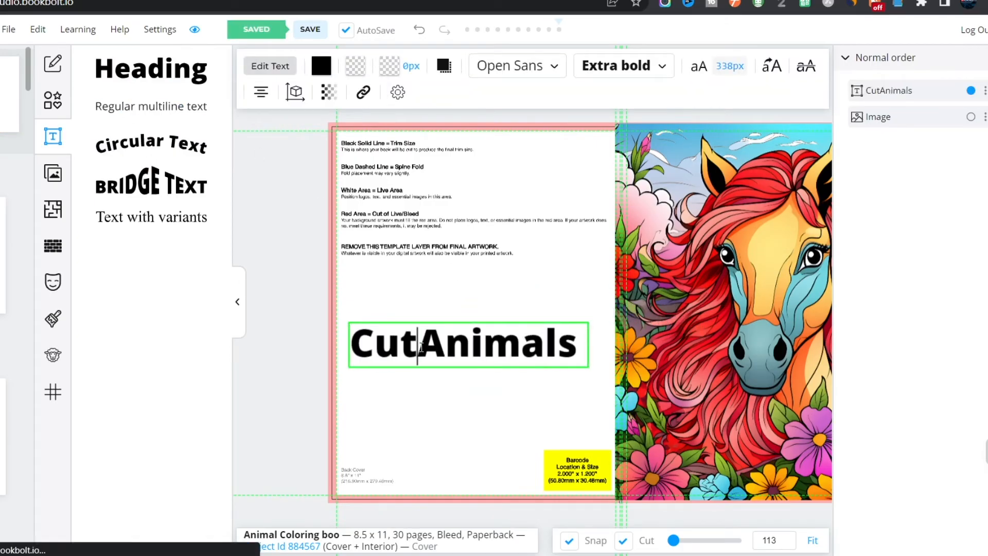
type("e")
left_click_drag(310, 352, 604, 452)
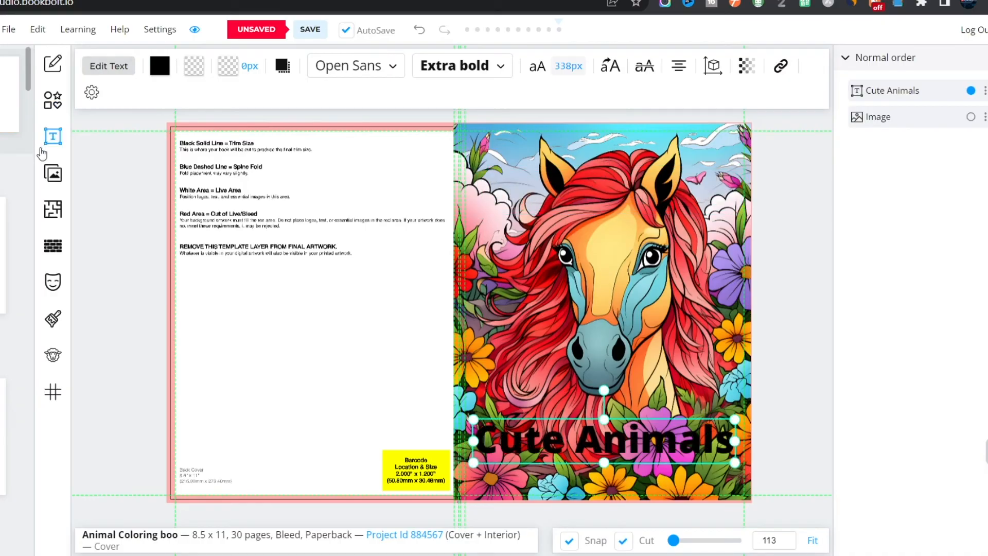
Add a rounded rectangle shape and reshape it into a wide, low banner over the "Cute Animals" title
left_click(51, 105)
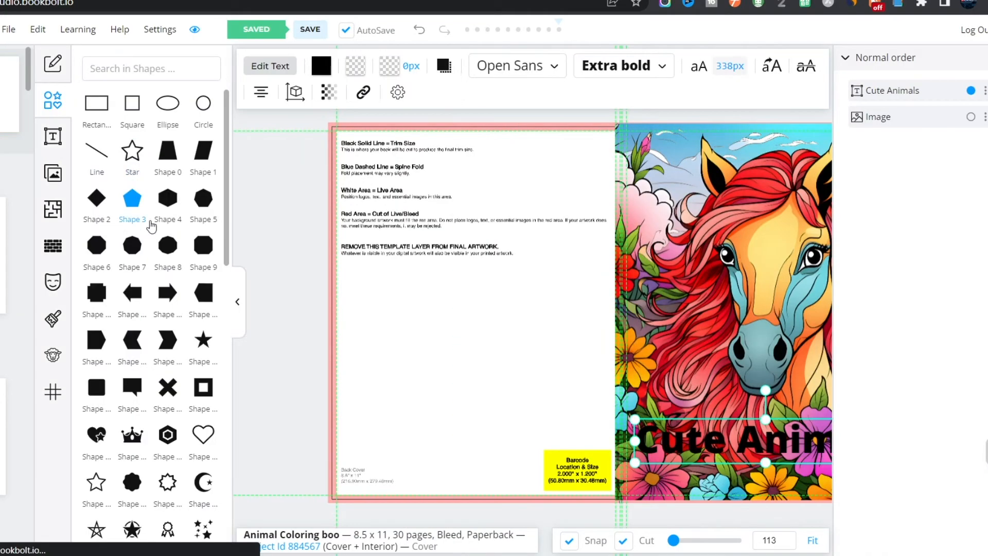
left_click(98, 392)
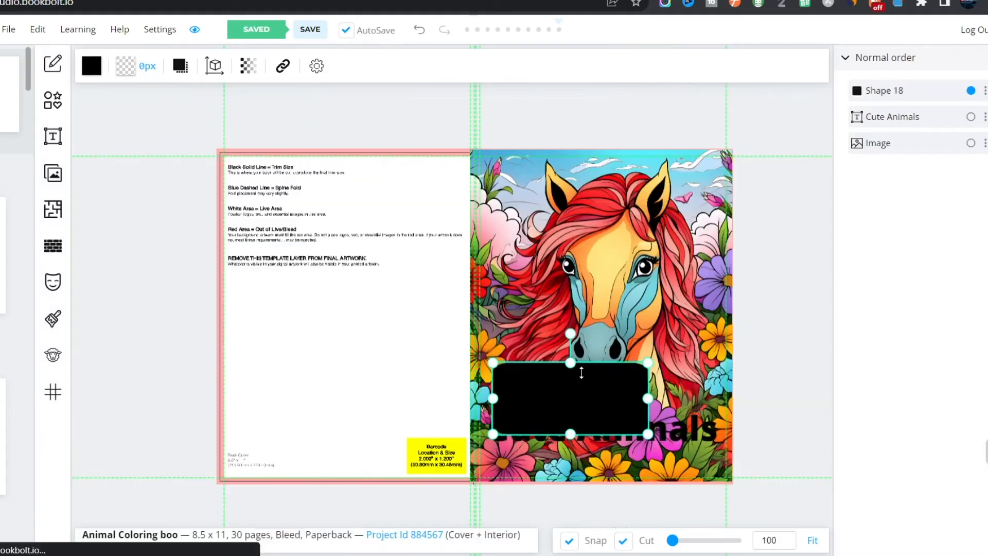
left_click_drag(581, 370, 582, 429)
mouse_move(650, 431)
left_mouse_down()
mouse_move(715, 431)
mouse_move(640, 434)
left_mouse_up()
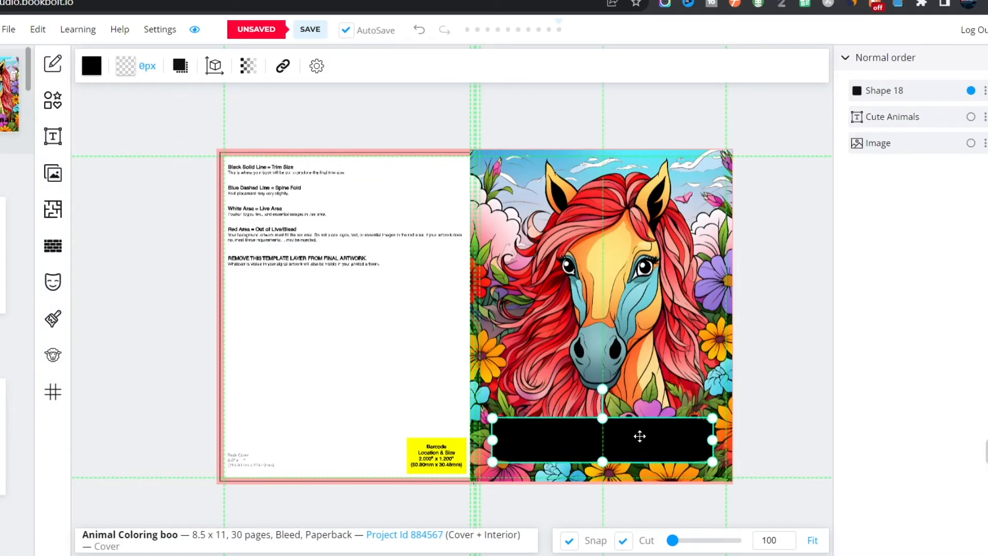
Fill the banner with light gray #CBCBCB at 79 percent opacity
left_click(93, 75)
left_click_drag(86, 207, 79, 183)
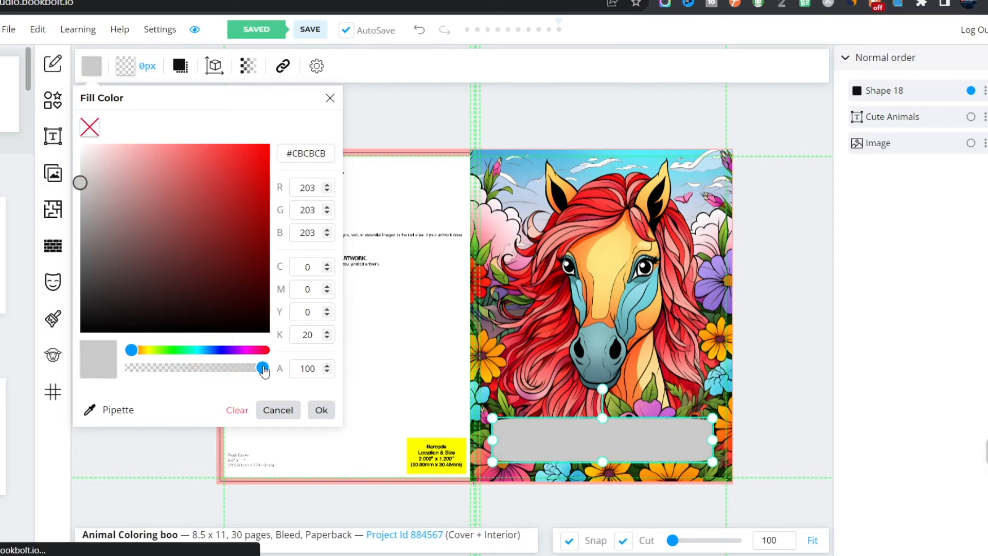
left_click_drag(263, 368, 239, 368)
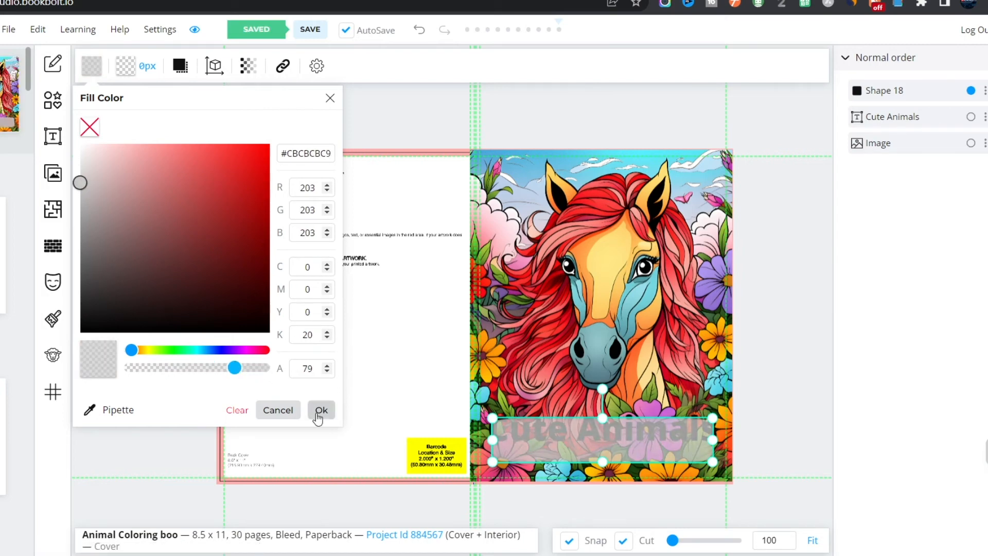
left_click(322, 410)
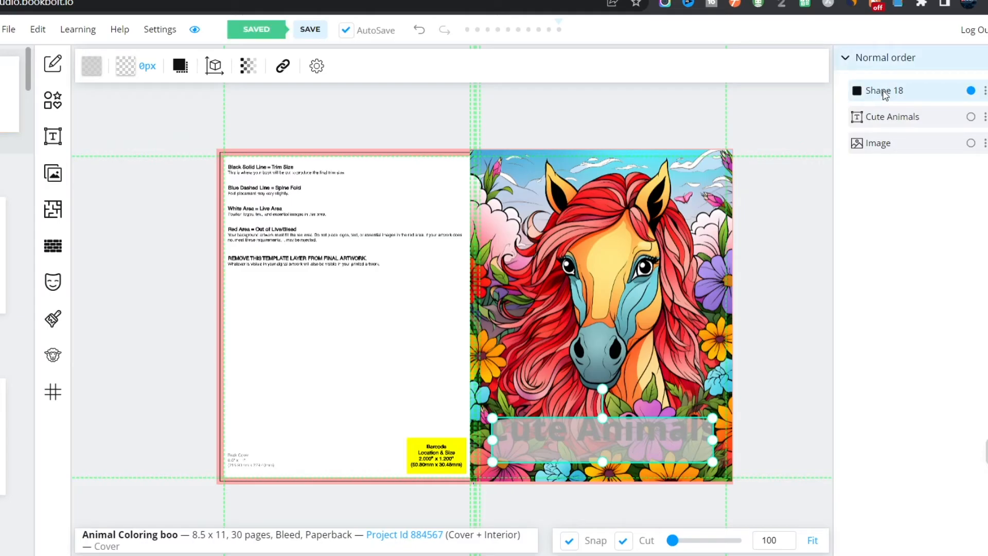
Move the banner behind the "Cute Animals" title in the layer order and shrink the title to fit within the banner
left_click_drag(883, 95, 890, 125)
left_click_drag(595, 425, 597, 433)
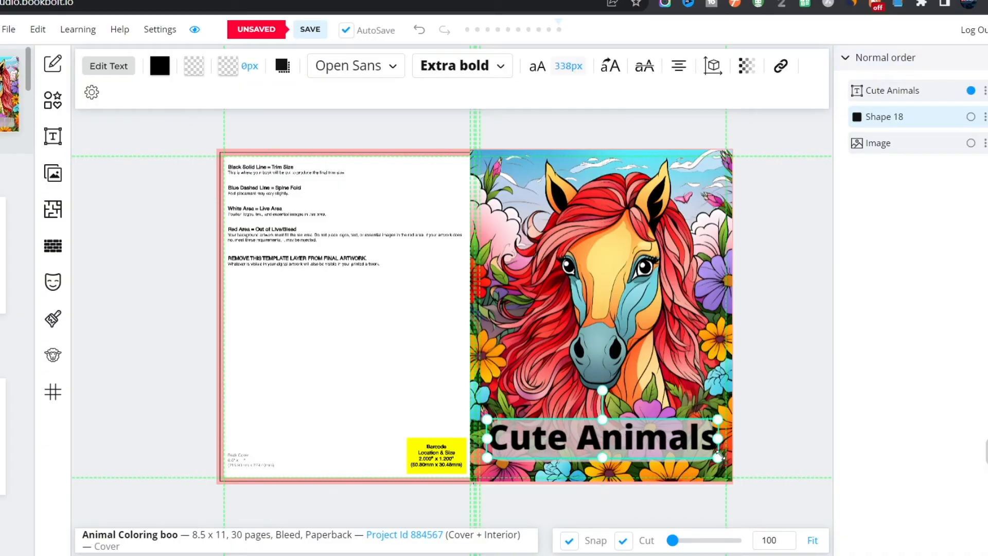
left_click_drag(719, 454, 698, 454)
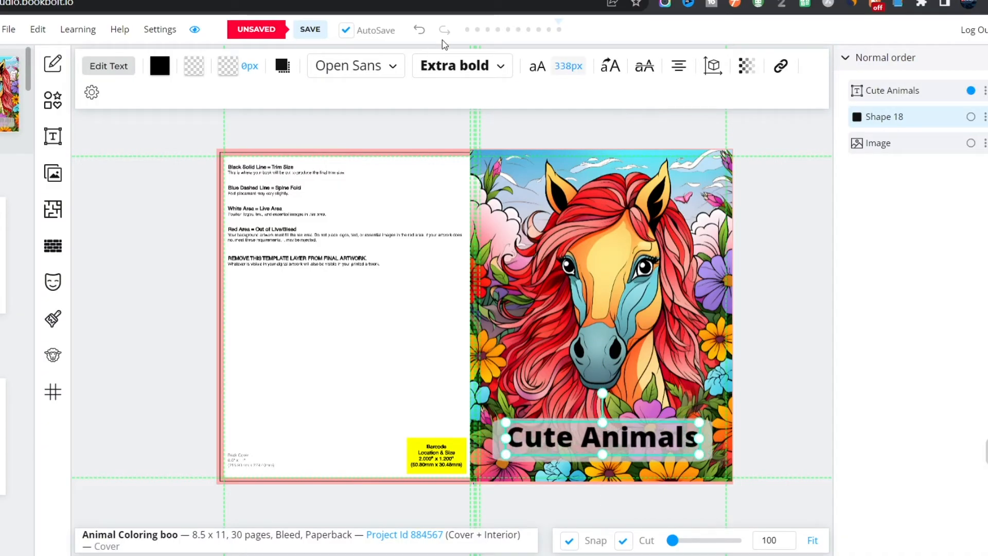
Change the "Cute Animals" title's font to Aladin
left_click(370, 70)
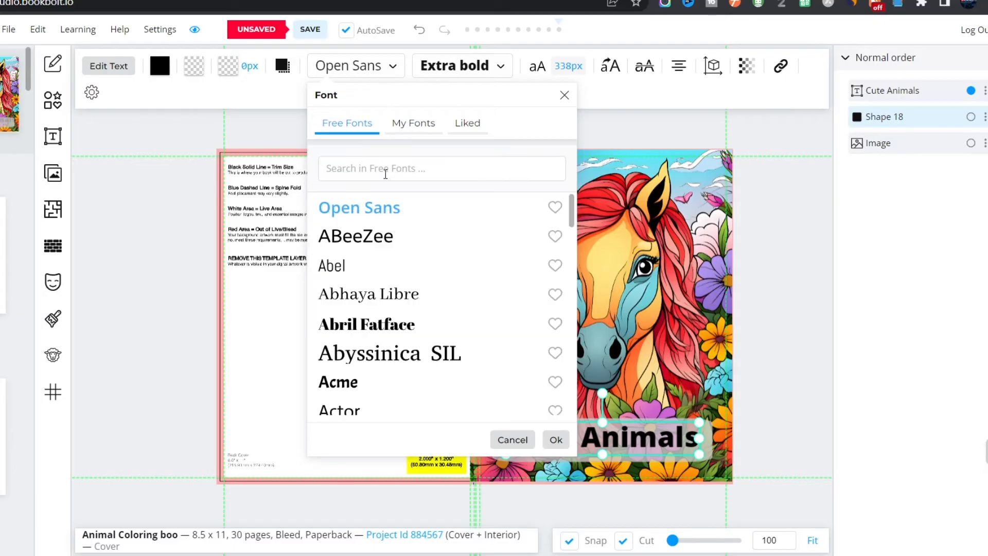
scroll(437, 309, "down", 5)
left_click(337, 396)
left_click_drag(388, 99, 211, 108)
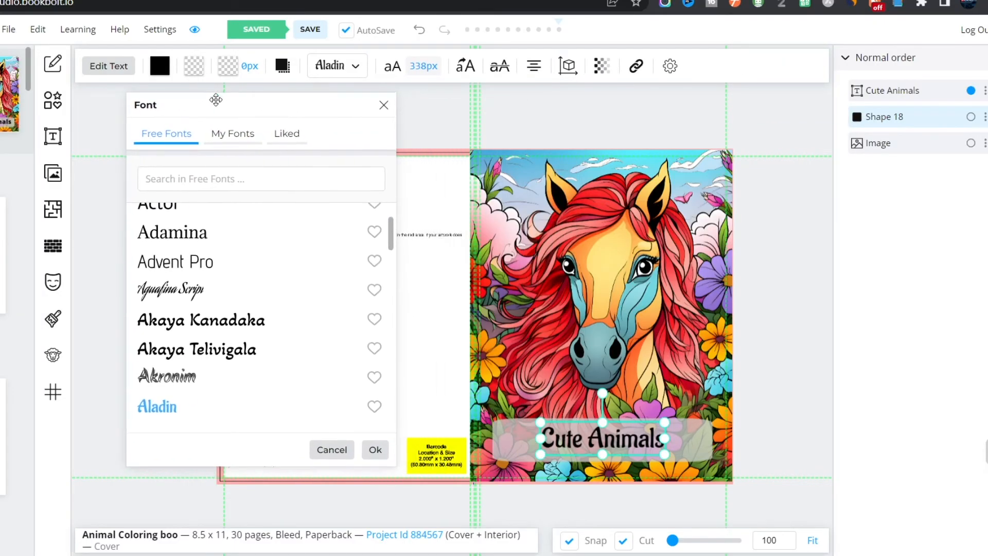
left_click(376, 450)
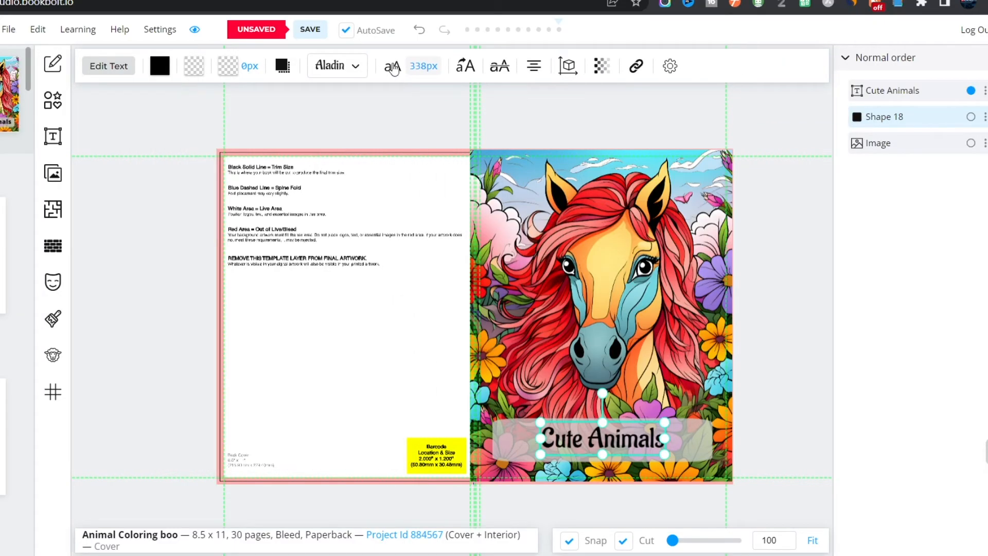
Set the title's font size to 448 px and slightly widen its character spacing
left_click(392, 67)
left_click_drag(406, 102, 243, 103)
left_click_drag(258, 179, 294, 180)
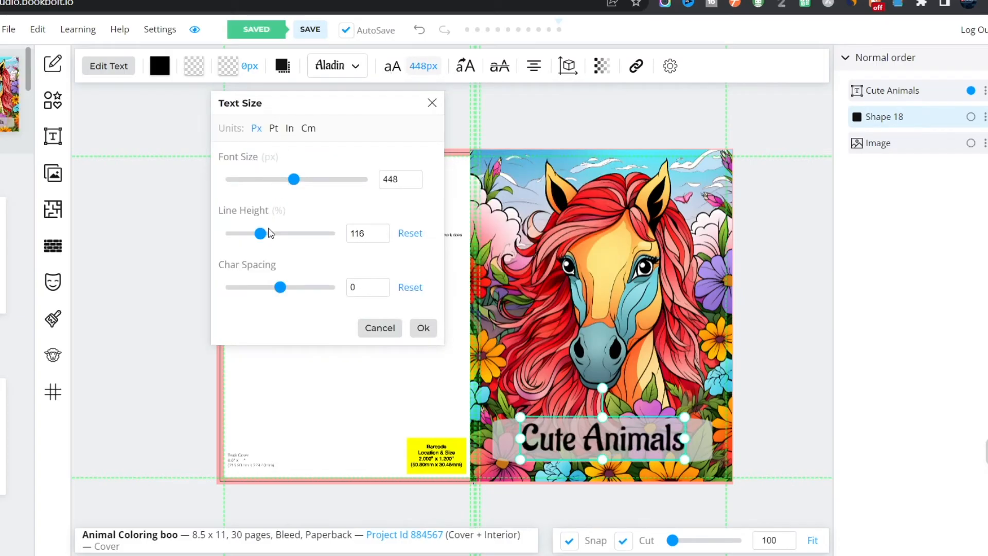
left_click_drag(280, 287, 283, 288)
Nudge the title up slightly and extend the banner's lower edge to make room for a second text line
left_click_drag(589, 439, 589, 432)
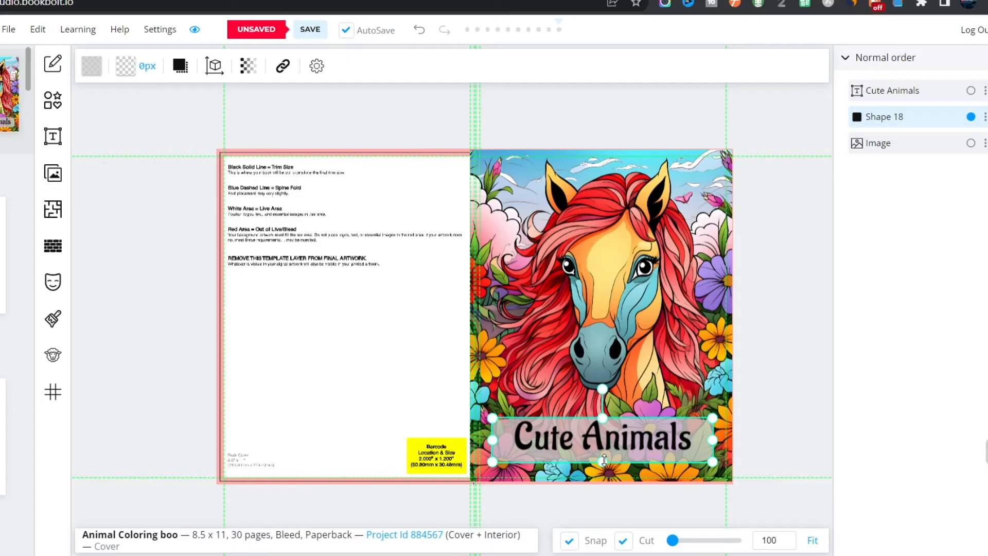
left_click_drag(604, 462, 604, 468)
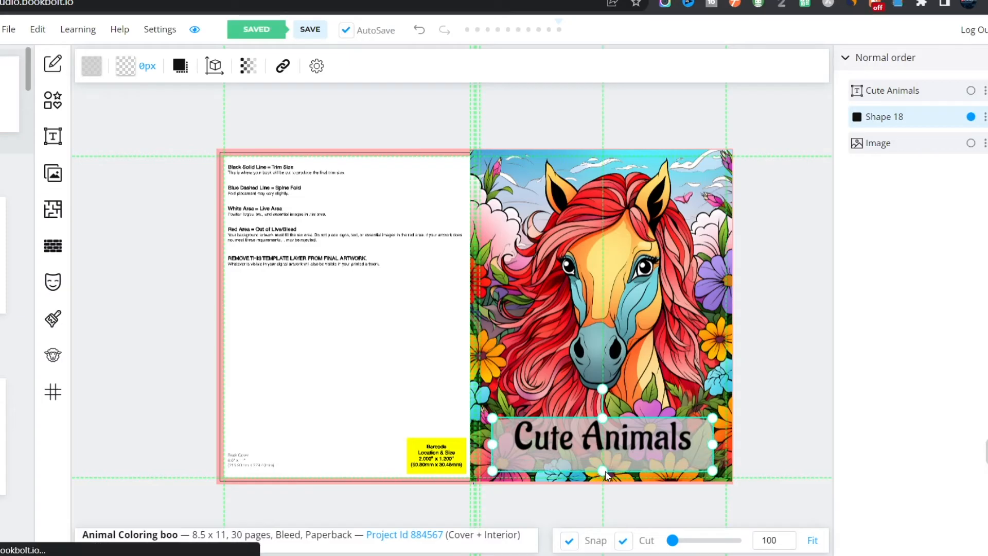
left_click(745, 383)
Add a second heading reading "Coloring Book" and place it, scaled down, beneath the "Cute Animals" title
left_click(52, 136)
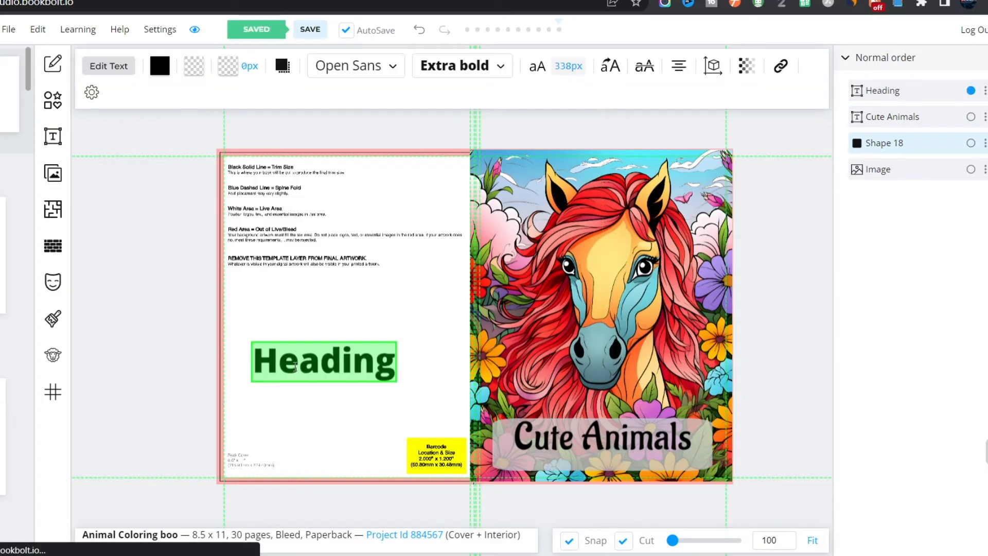
type("Coloring Book")
left_click_drag(447, 383, 352, 366)
left_click_drag(619, 461, 652, 490)
Try the Semi bold Italic style on the "Coloring Book" subtitle
left_click(445, 76)
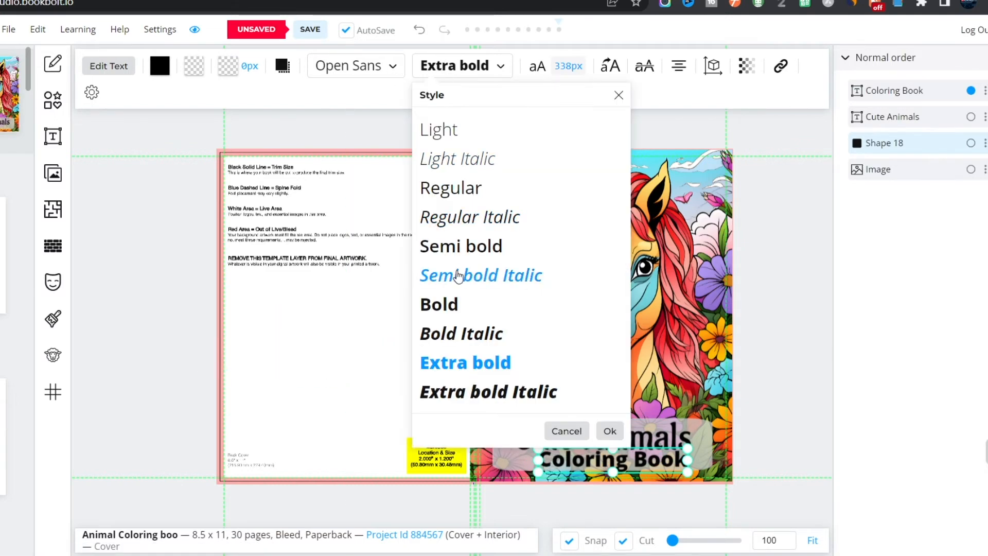
left_click(456, 304)
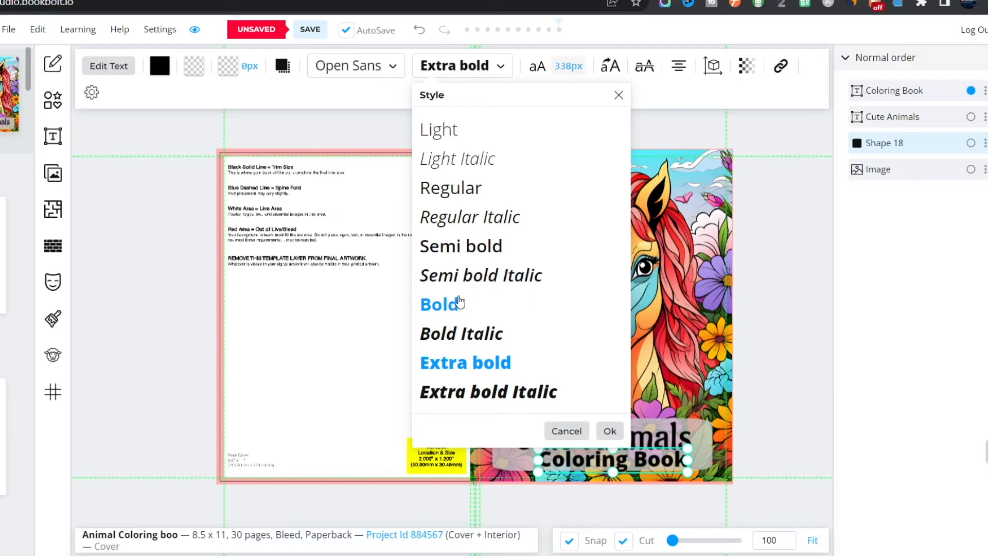
left_click(478, 277)
Set the "Coloring Book" subtitle's font to Abyssinica SIL and its text color to red #FE0404
left_click(330, 66)
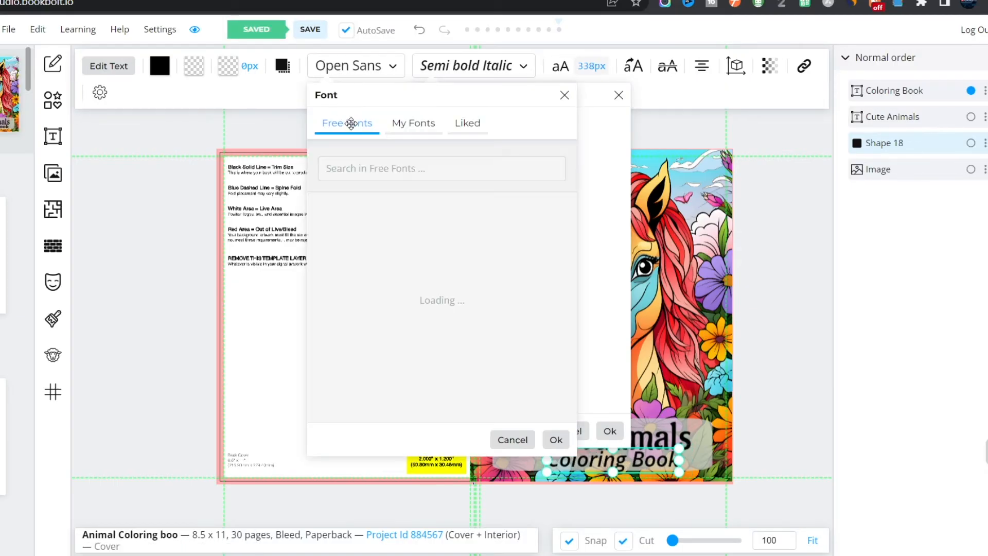
left_click(161, 80)
left_click(316, 159)
left_click(335, 144)
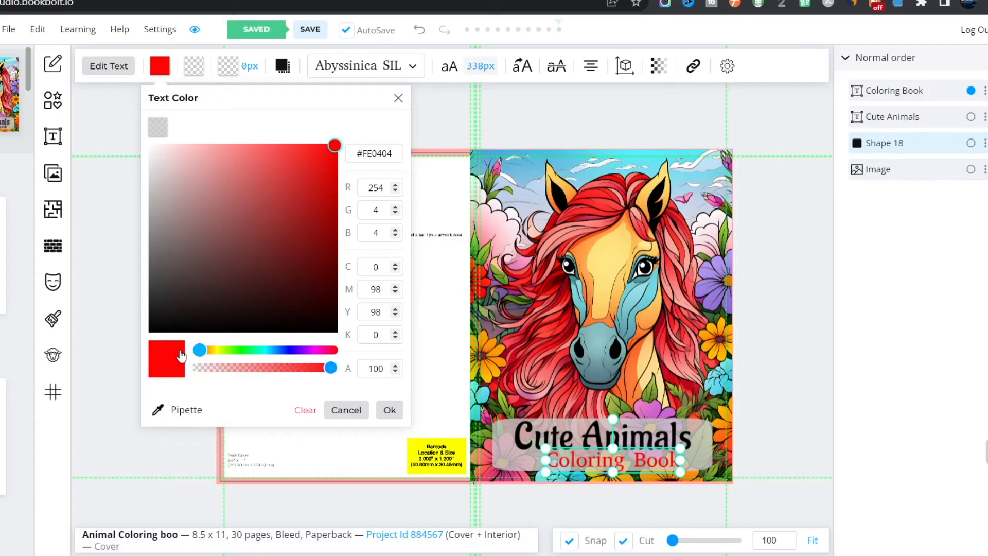
left_click(388, 408)
Reduce the "Coloring Book" subtitle to 229 px and stretch the banner to both side edges of the front cover
left_click_drag(547, 447, 510, 453)
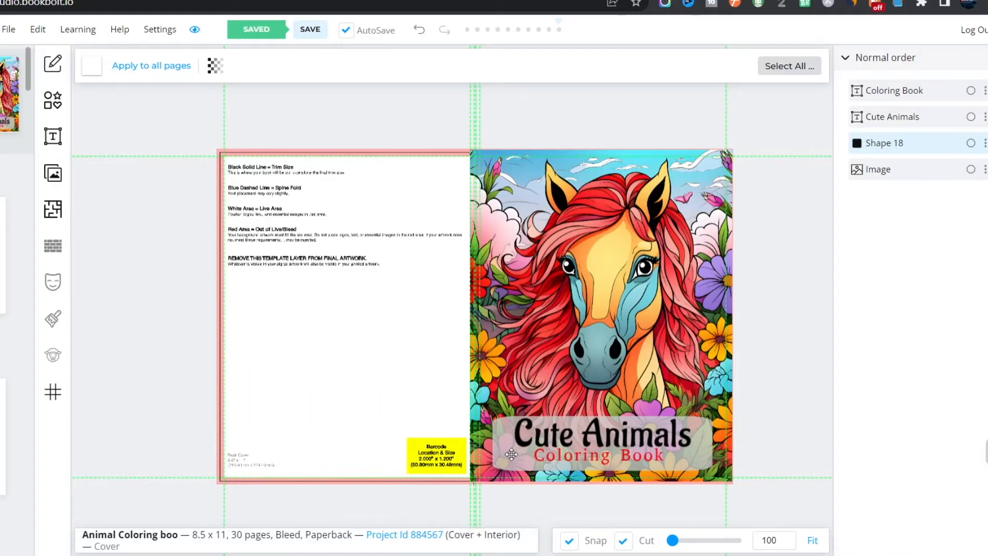
left_click(503, 453)
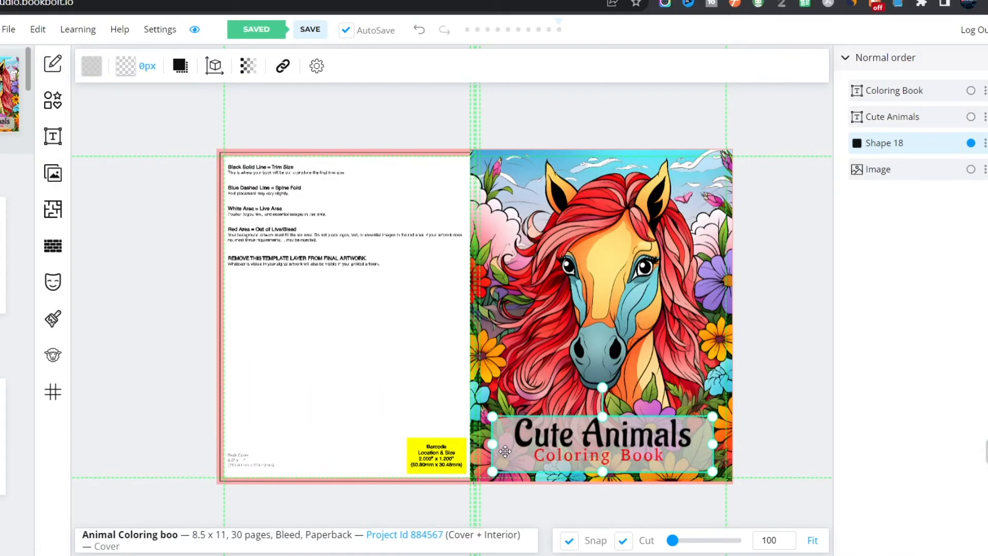
left_click_drag(493, 443, 469, 440)
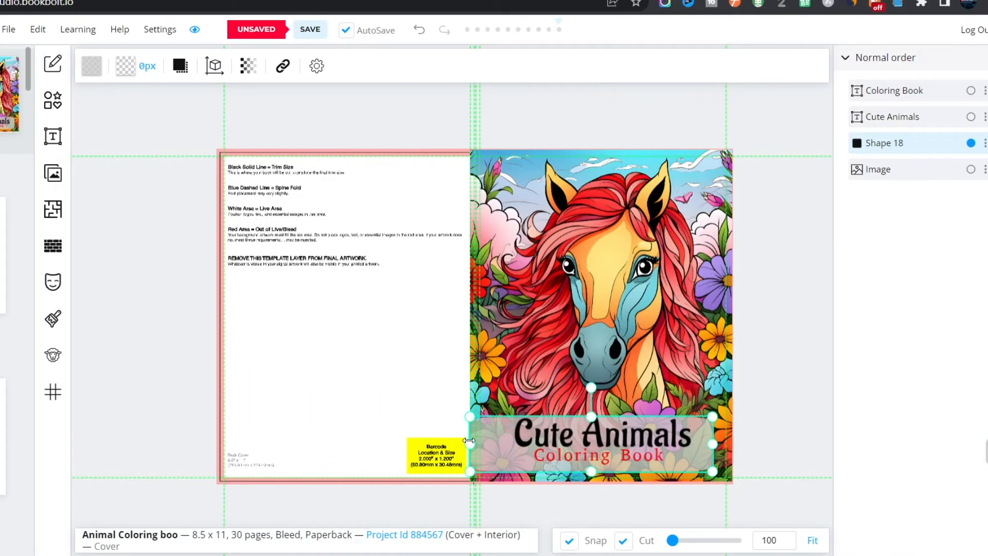
left_click_drag(712, 443, 731, 443)
Center the "Coloring Book" subtitle below the title and slightly enlarge both text lines within the banner
left_click(592, 458)
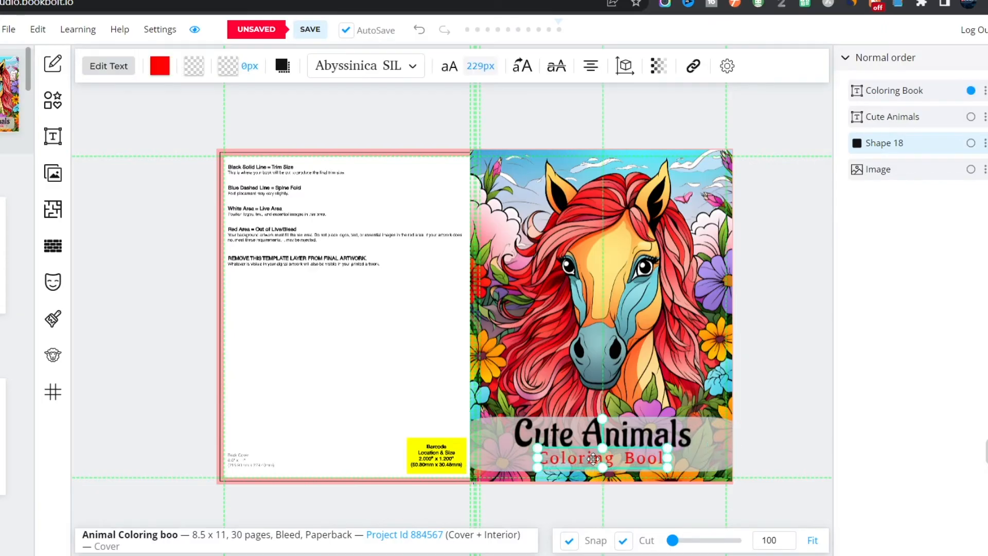
left_click(619, 436)
left_click(589, 460)
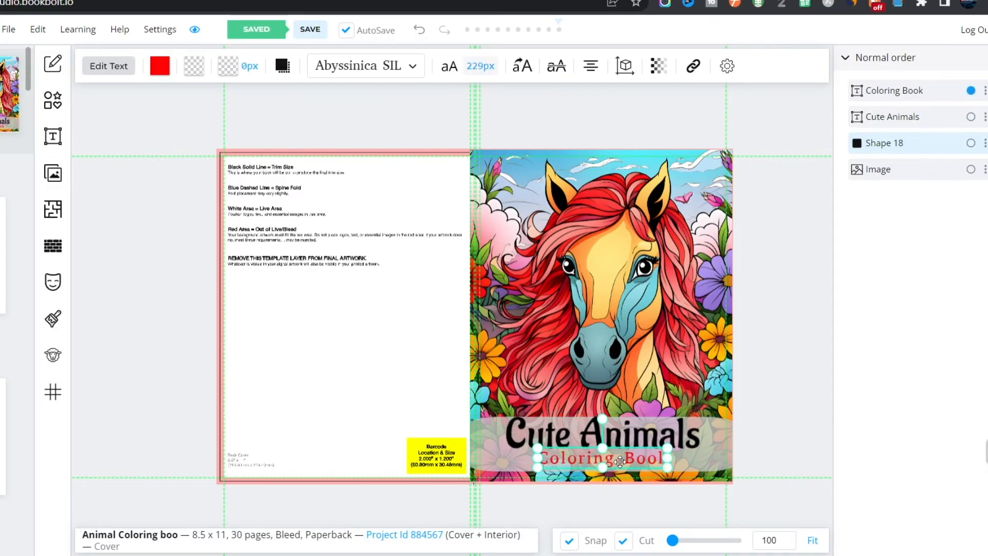
left_click(708, 422)
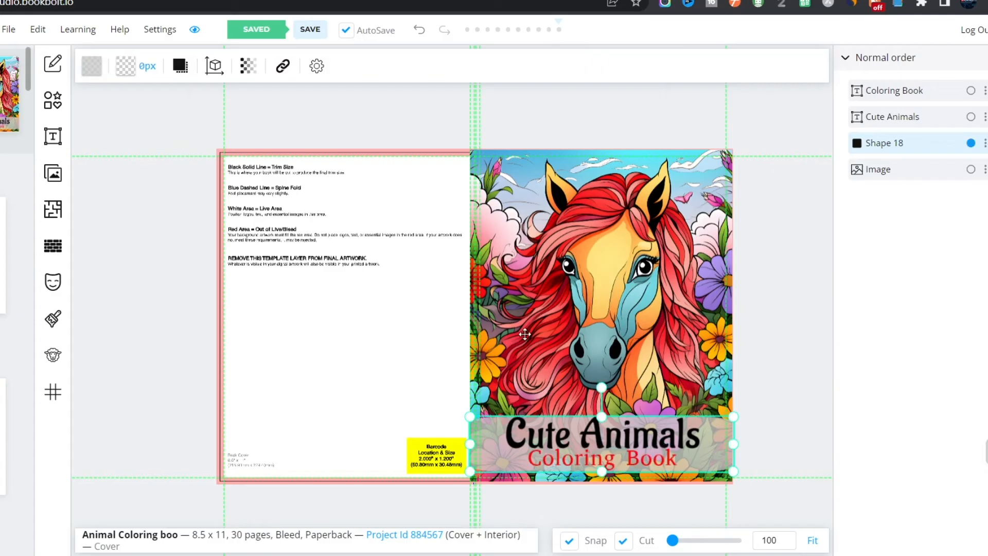
Change the title banner's fill to near-black and lower its opacity so the flowers show through
left_click(93, 67)
left_click(92, 317)
left_click_drag(92, 316, 78, 331)
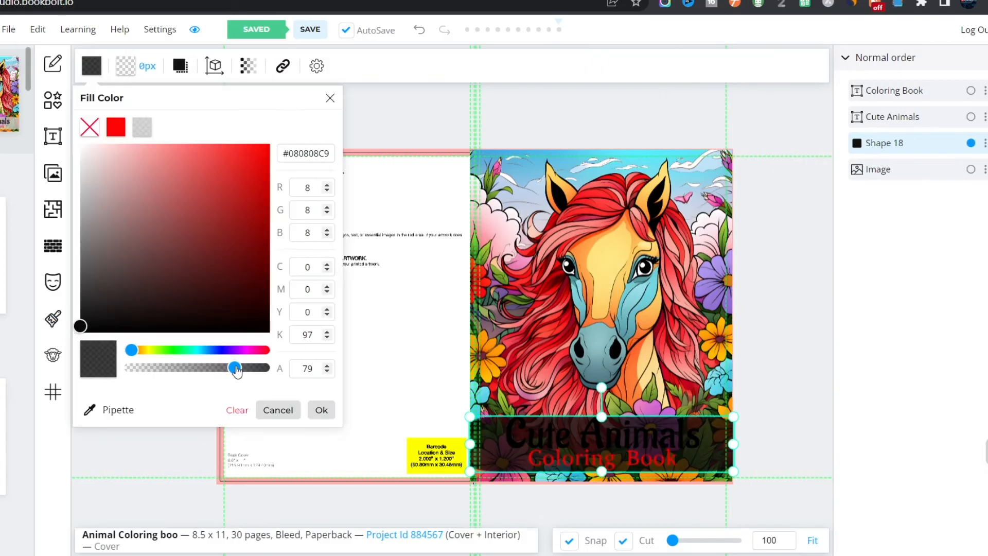
left_click_drag(234, 369, 161, 378)
Set the text color of both "Cute Animals" and "Coloring Book" to white #FFFFFF
left_click(670, 438)
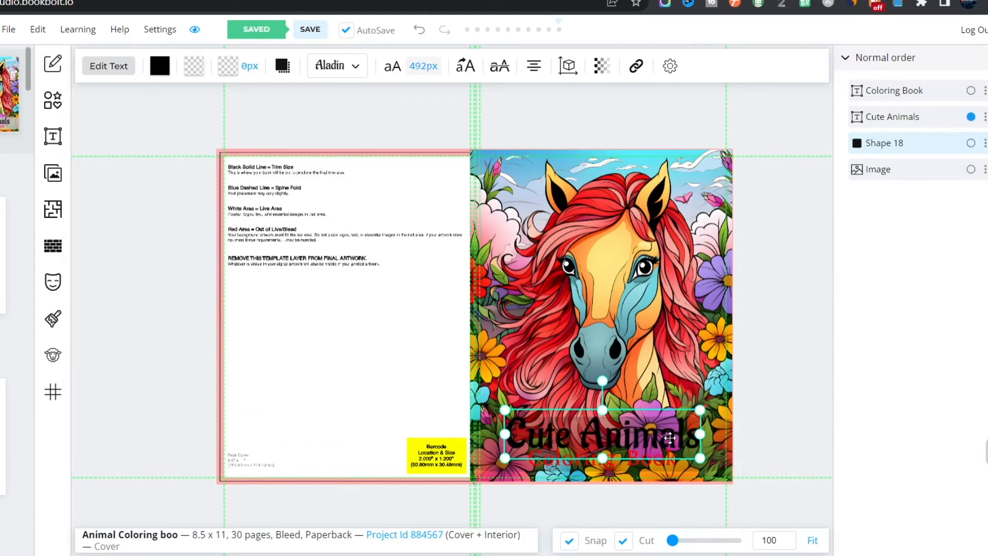
left_click(159, 65)
left_click(149, 143)
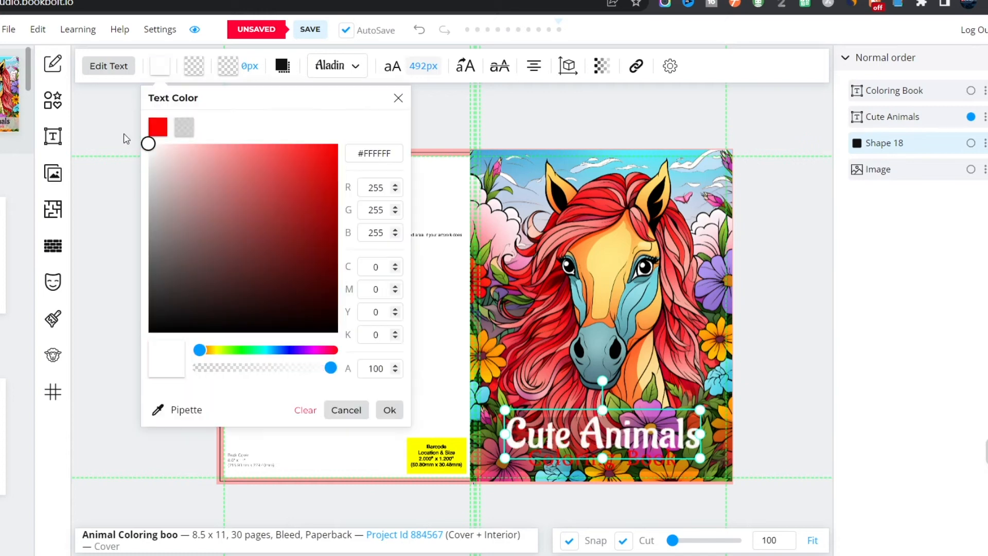
left_click(636, 463)
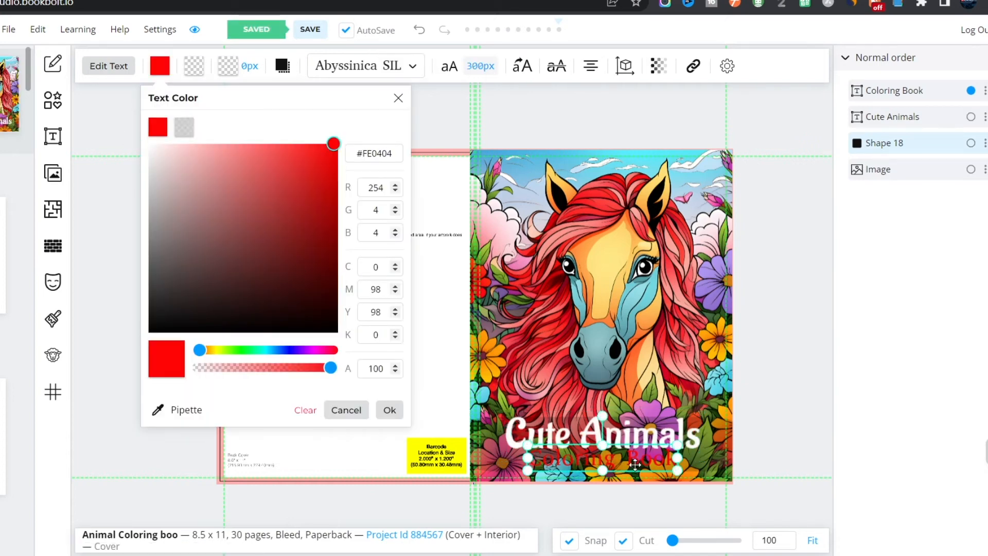
left_click_drag(181, 181, 149, 142)
left_click(794, 322)
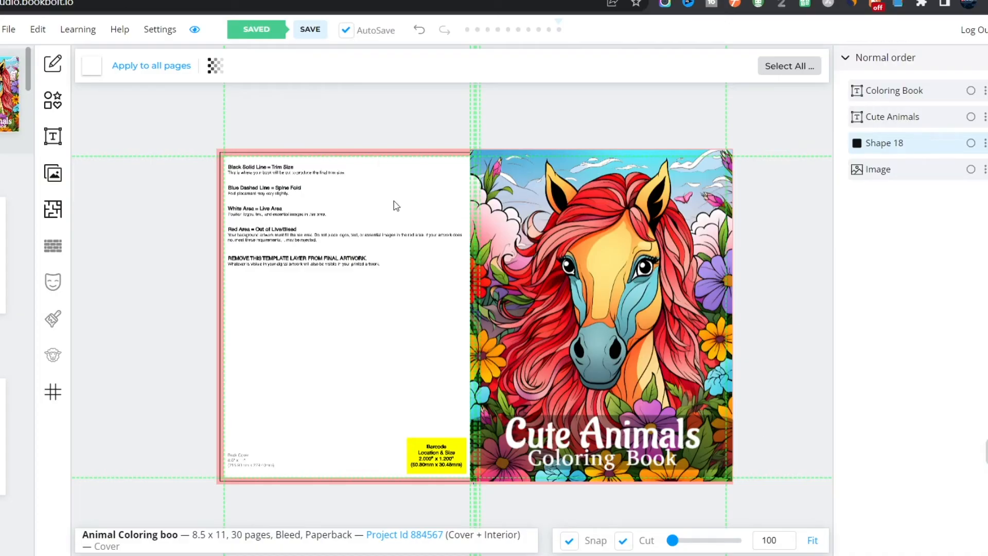
Insert the red P logo image, shrink it and place it in the back cover's lower-left corner
left_click(53, 173)
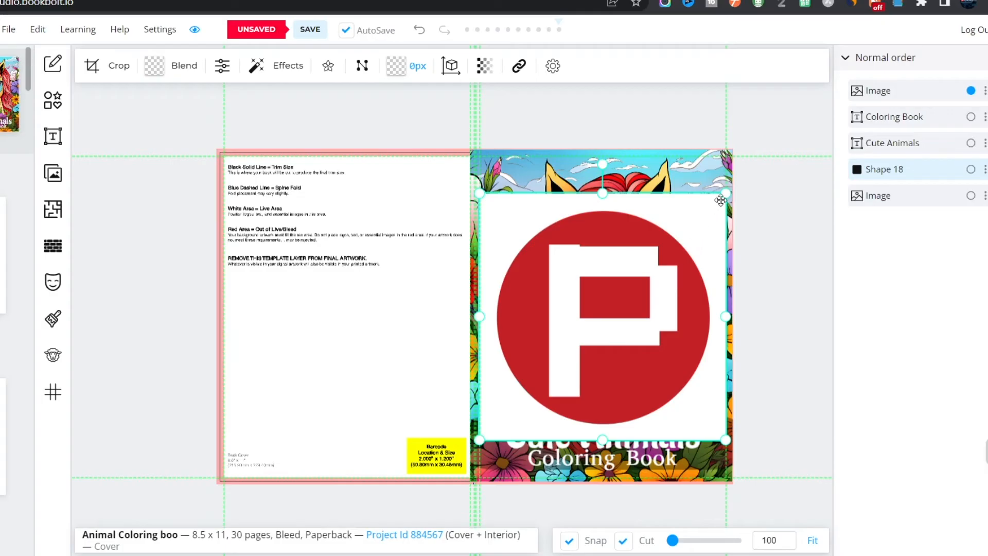
left_click_drag(726, 194, 575, 280)
left_click_drag(524, 359, 256, 366)
left_click(210, 151)
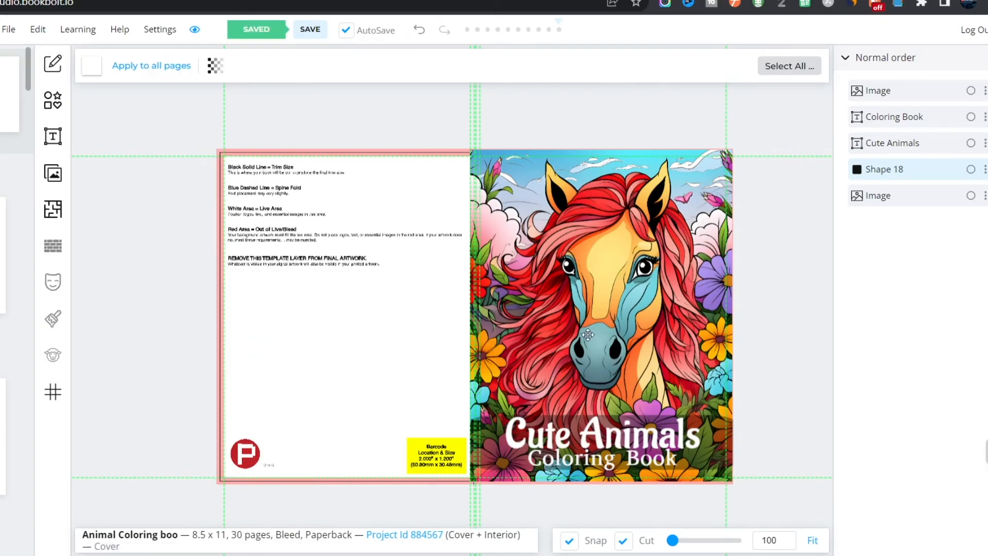
Cover the whole back cover with a black rectangle and send it to the lowest layer, behind the logo
left_click(53, 100)
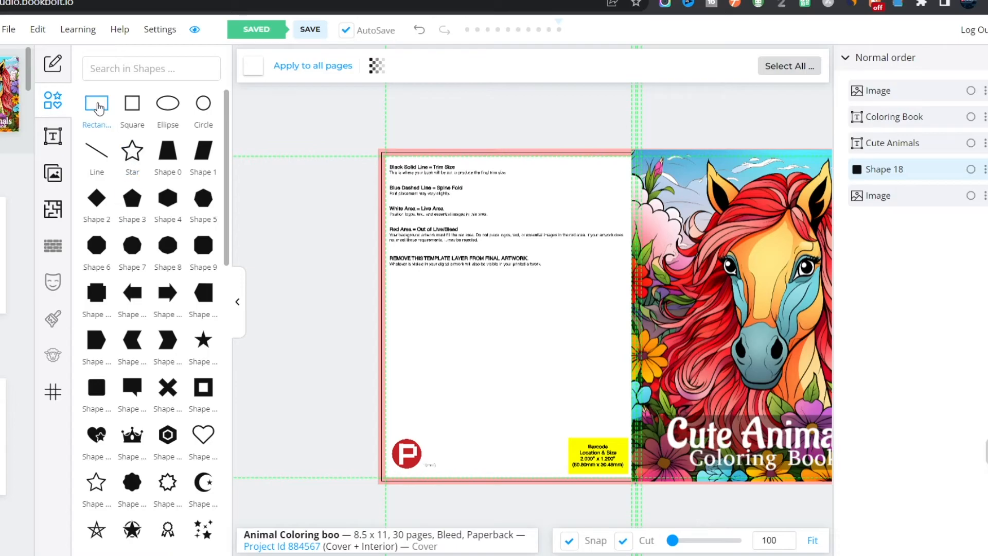
left_click(97, 107)
left_click_drag(624, 341, 399, 196)
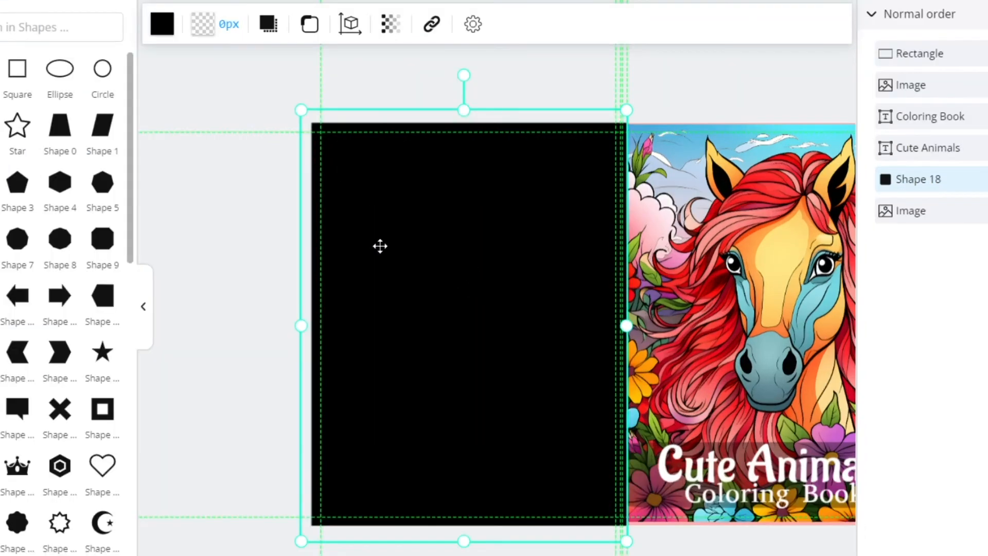
left_click(885, 91)
mouse_move(888, 101)
left_mouse_down()
mouse_move(882, 285)
mouse_move(876, 278)
mouse_move(861, 309)
left_mouse_up()
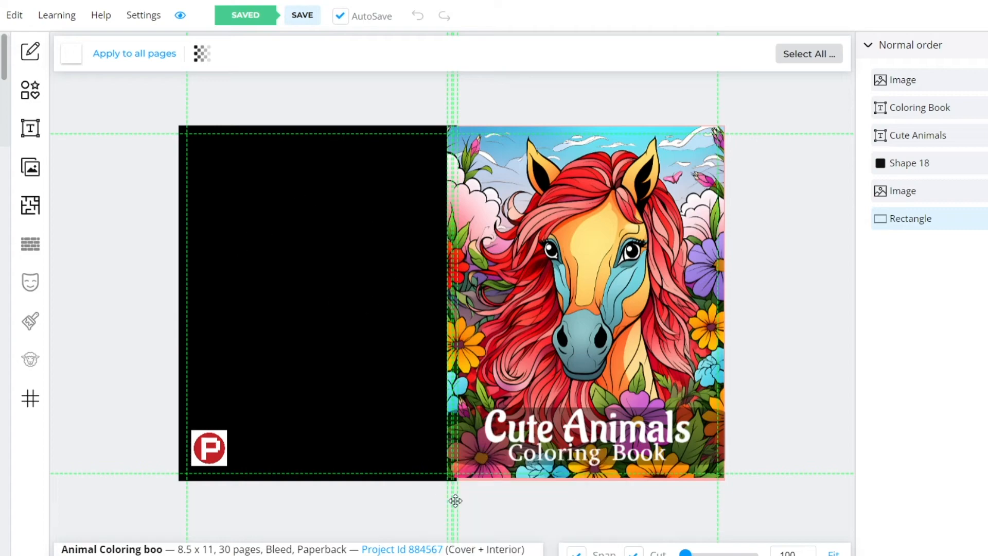
Switch to the Amazon listing of the Mindful Patterns coloring book and open its sample to study the cover
mouse_move(535, 553)
left_click(533, 509)
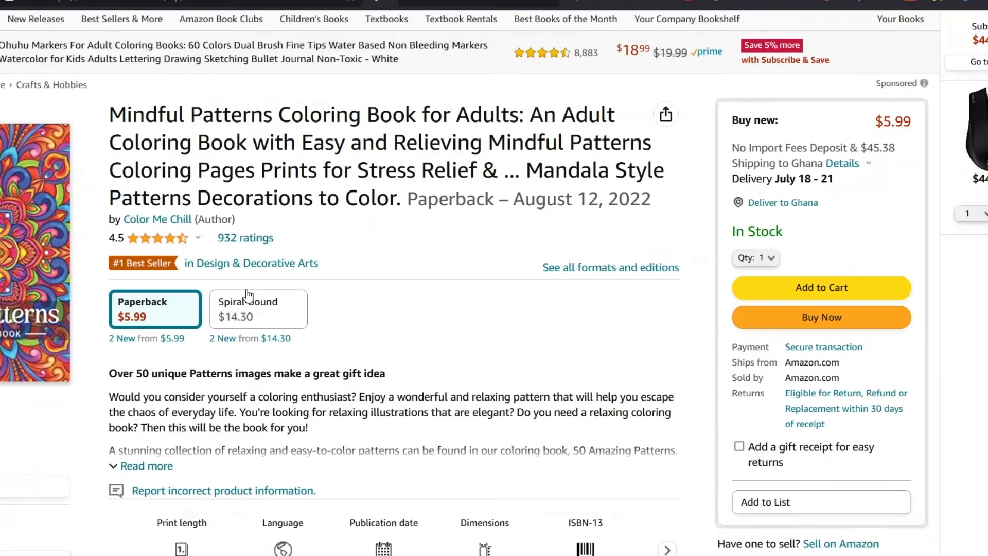
scroll(114, 441, "down", 2)
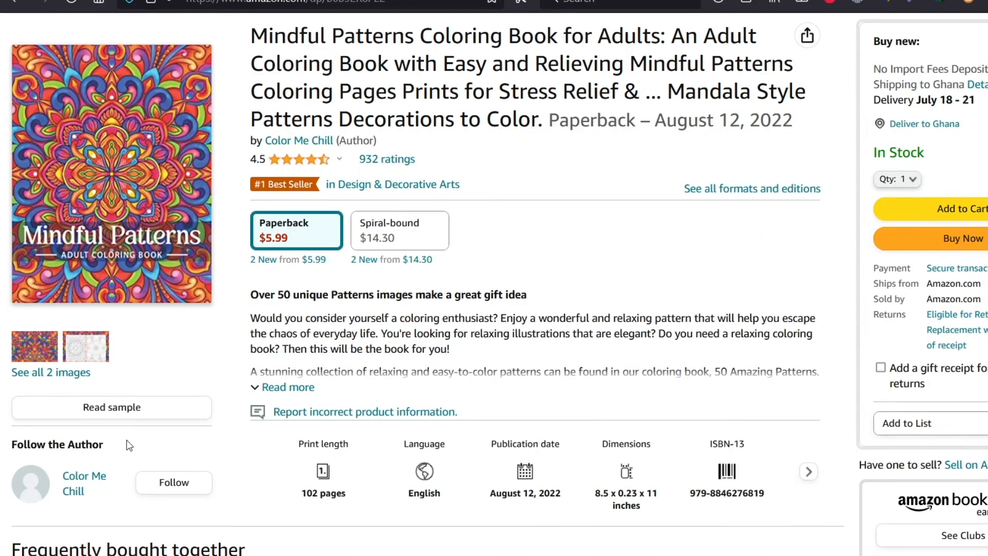
left_click(113, 411)
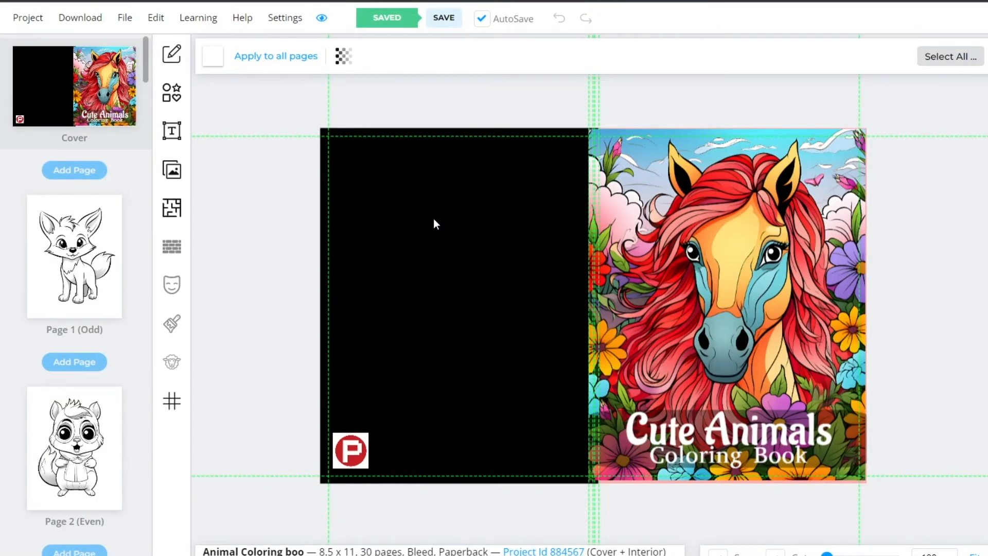
Save the project and download it in full as CMYK for printed books
left_click(447, 18)
left_click(67, 16)
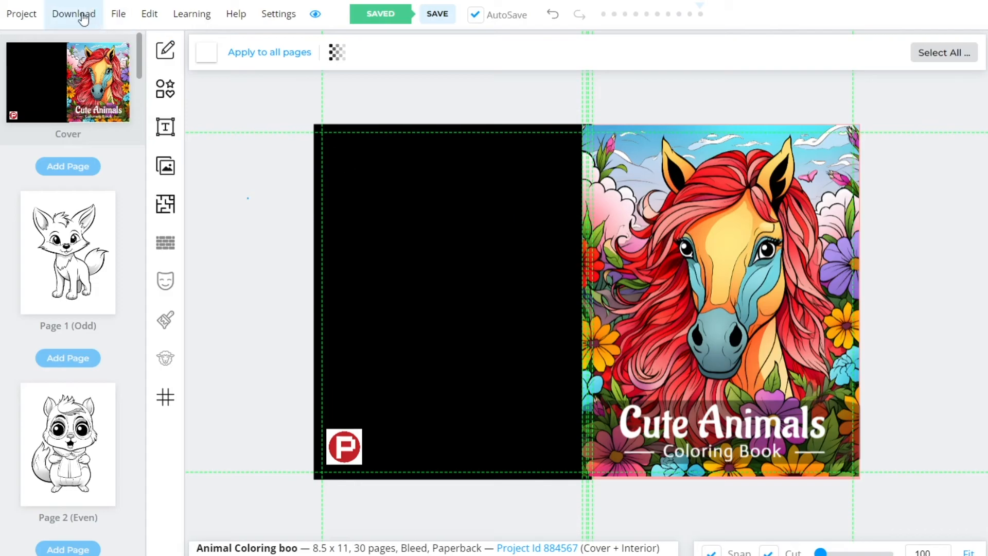
left_click(66, 16)
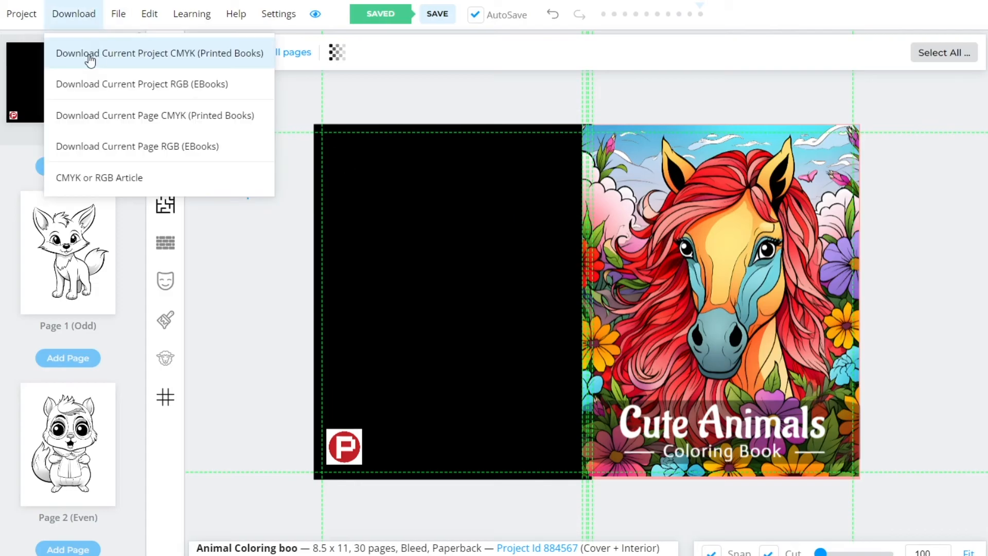
left_click(164, 54)
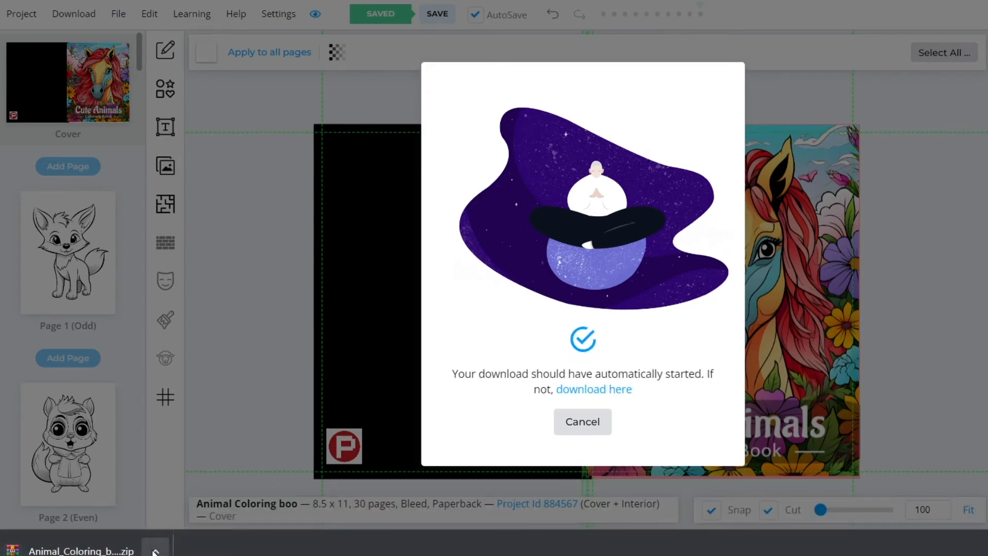
Show the downloaded zip in its folder and open the Paperback Cover and Paperback Interior PDFs for review
left_click(154, 550)
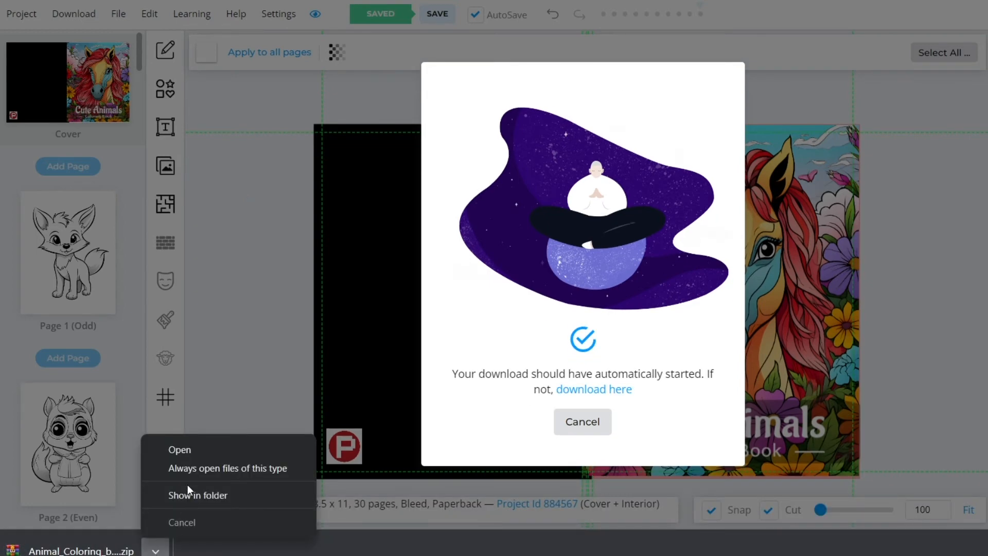
left_click(188, 496)
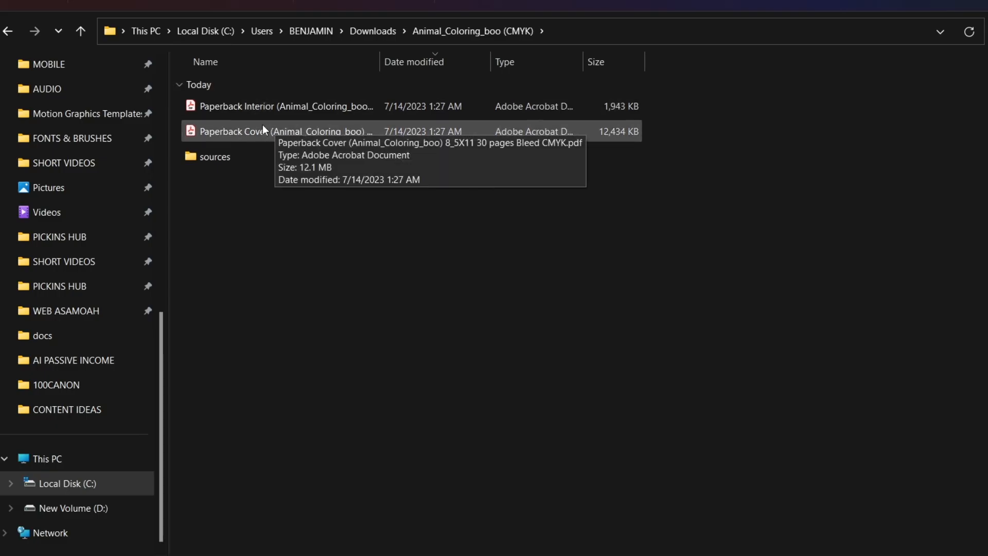
key("ctrl+plus")
double_click(295, 130)
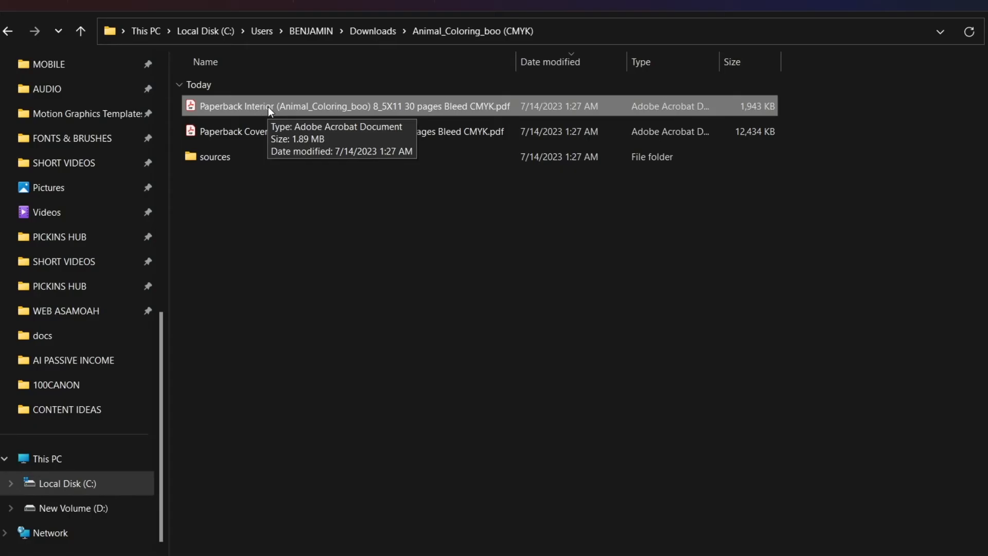
double_click(266, 105)
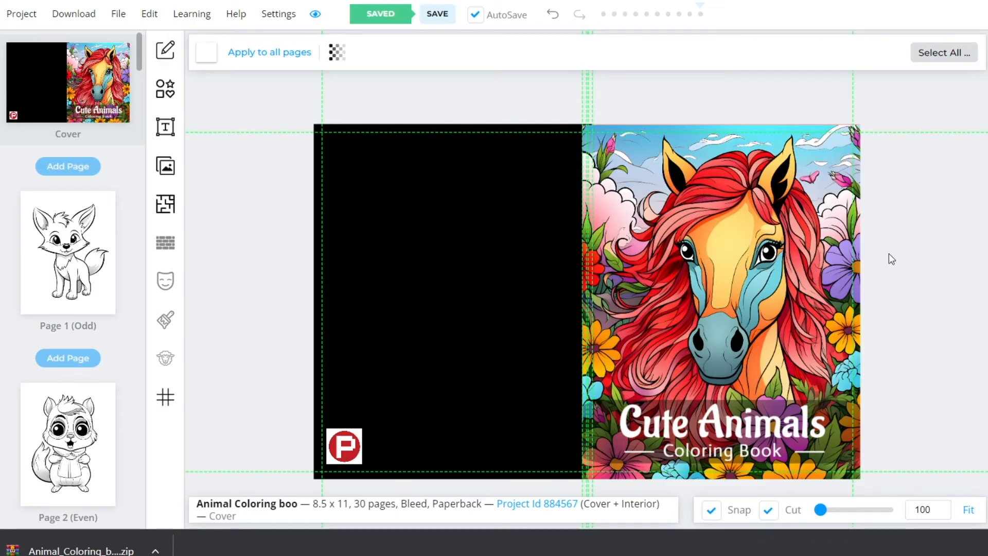
Switch to Kindle Direct Publishing, sign in with the Amazon account and agree to the terms and conditions
left_click(546, 502)
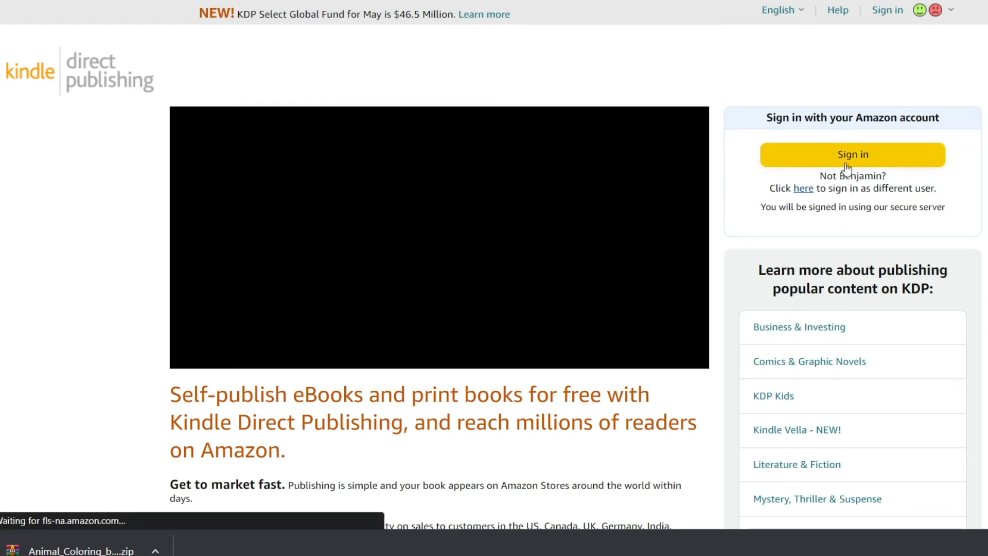
left_click(850, 161)
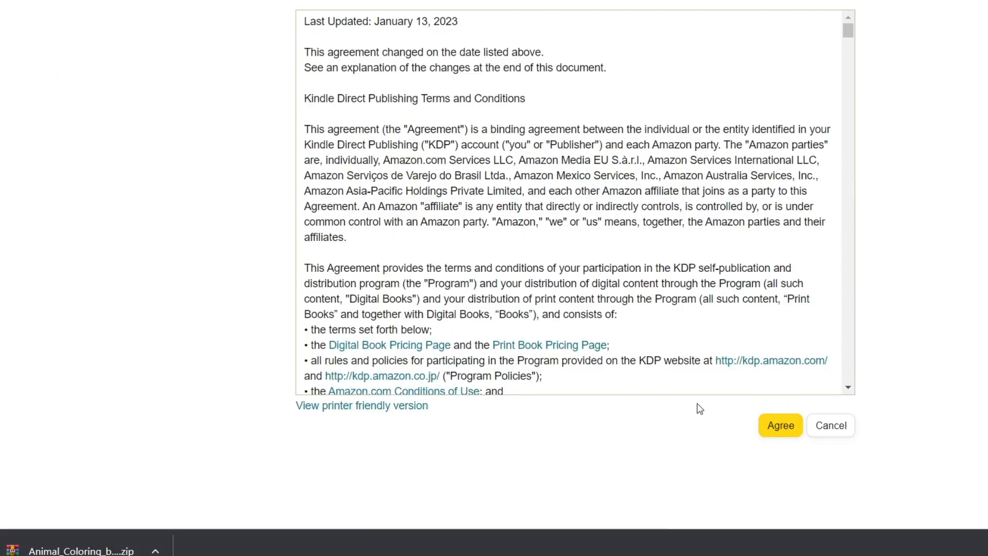
left_click(780, 431)
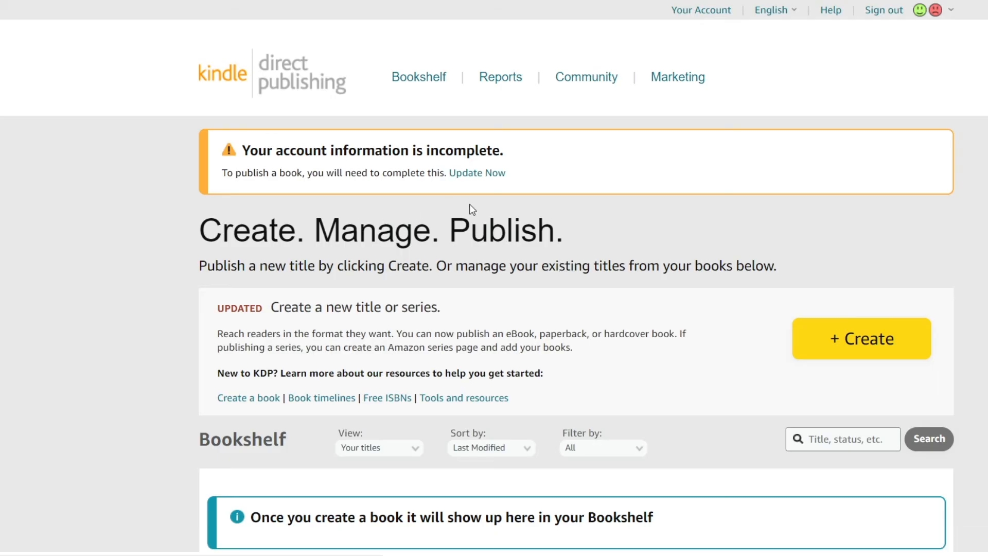
Create a new paperback title from the KDP bookshelf
scroll(472, 212, "down", 5)
scroll(570, 305, "up", 5)
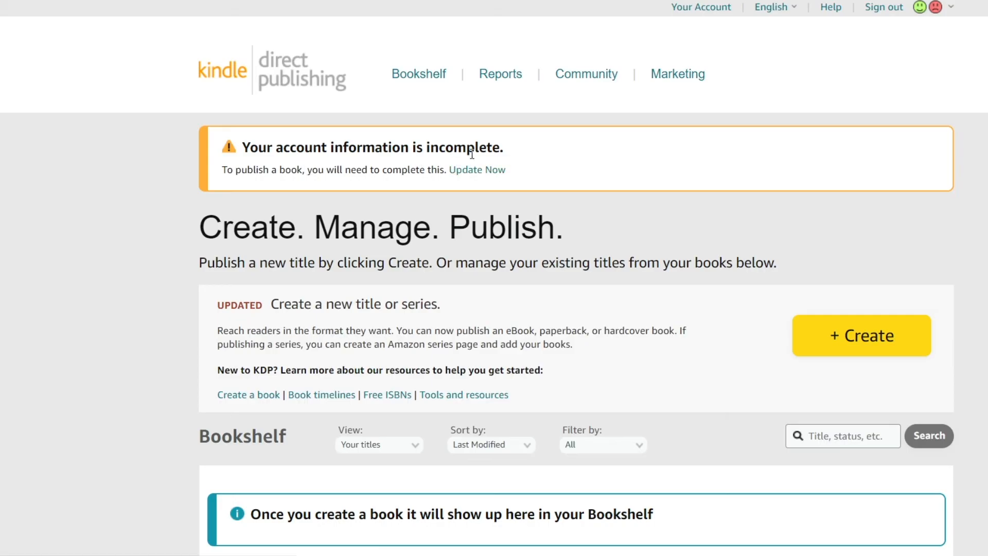
left_click(863, 334)
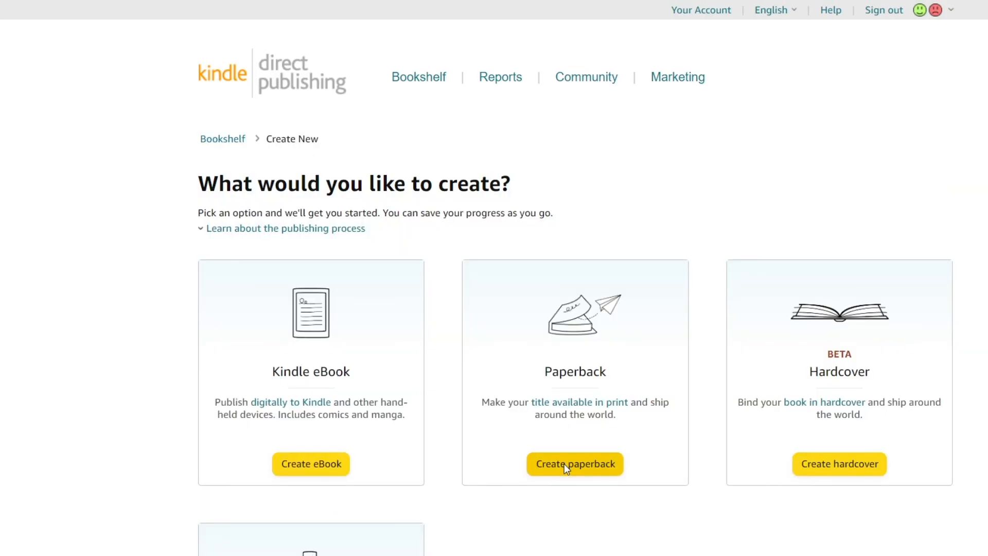
left_click(564, 469)
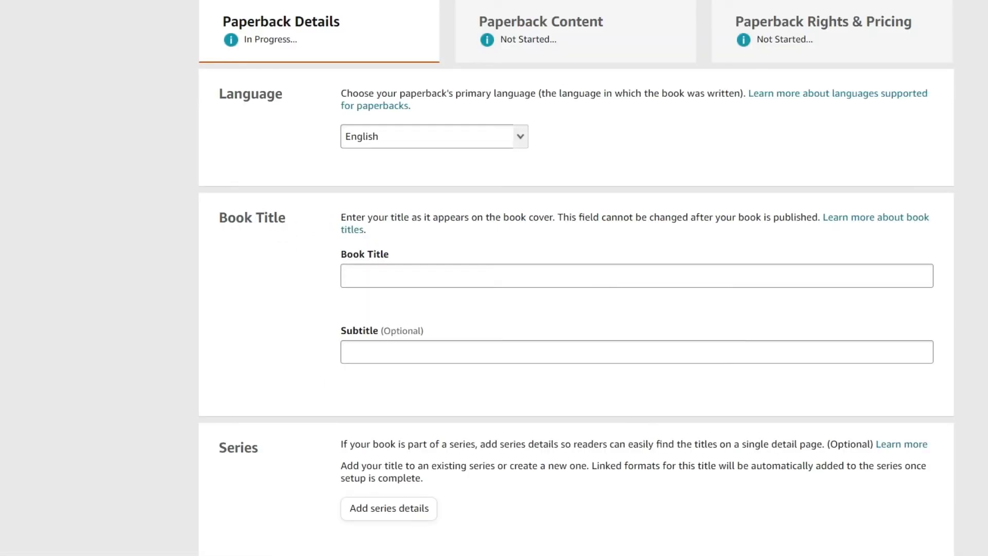
left_click(893, 1)
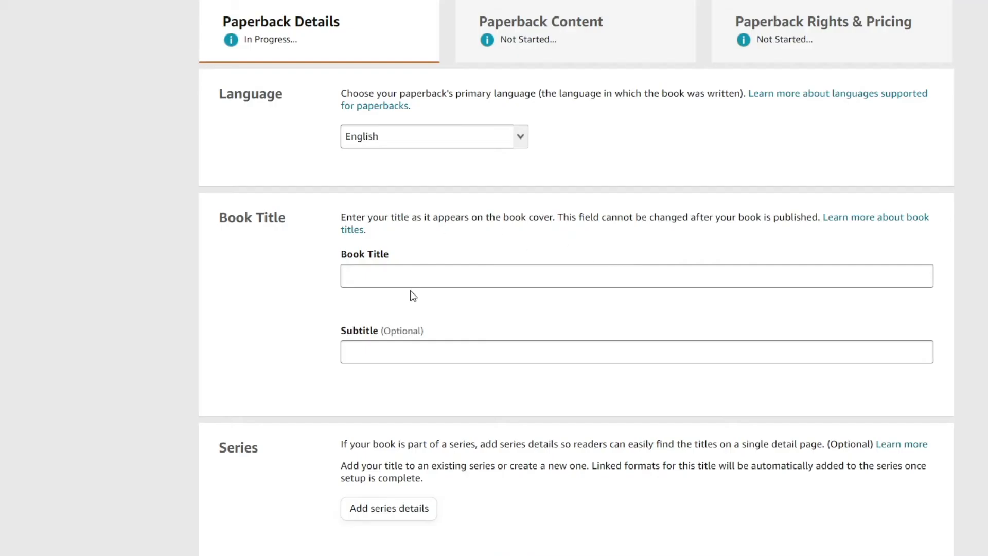
Enter "Cute Animals Coloring Book" as the book title and "Beautiful Animals for Kids" as the subtitle
left_click(407, 277)
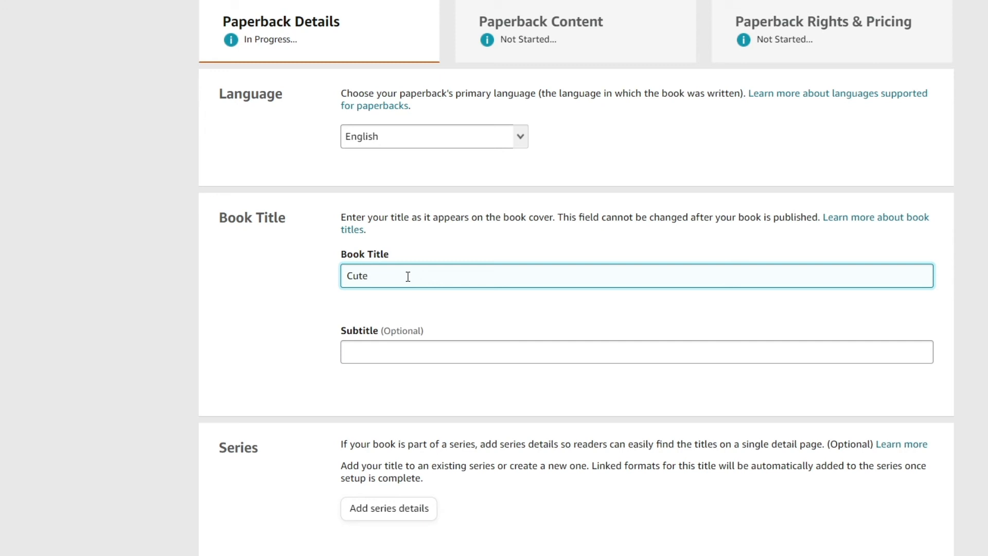
type("Cute Animals Coloring Book")
left_click(430, 356)
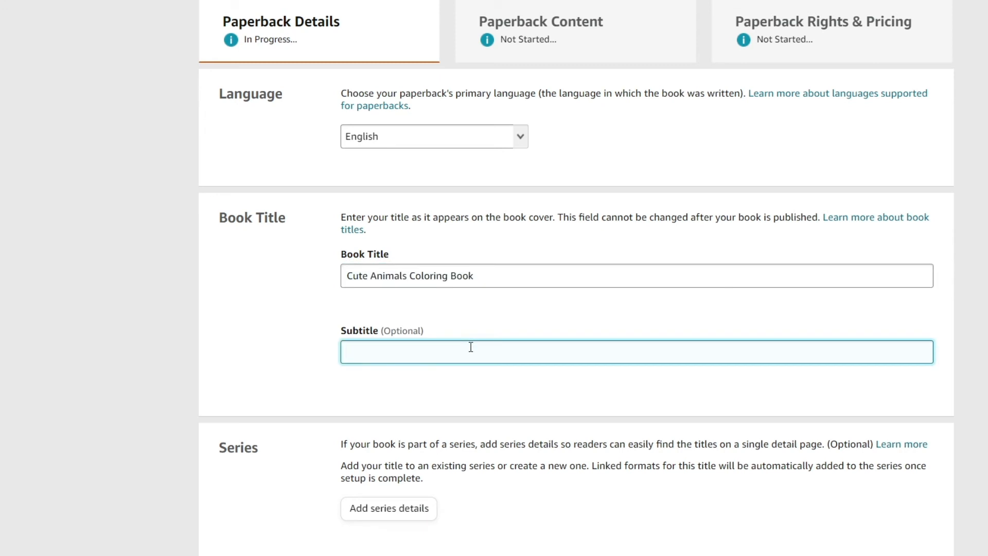
type("Beautiful Animals  for Kids")
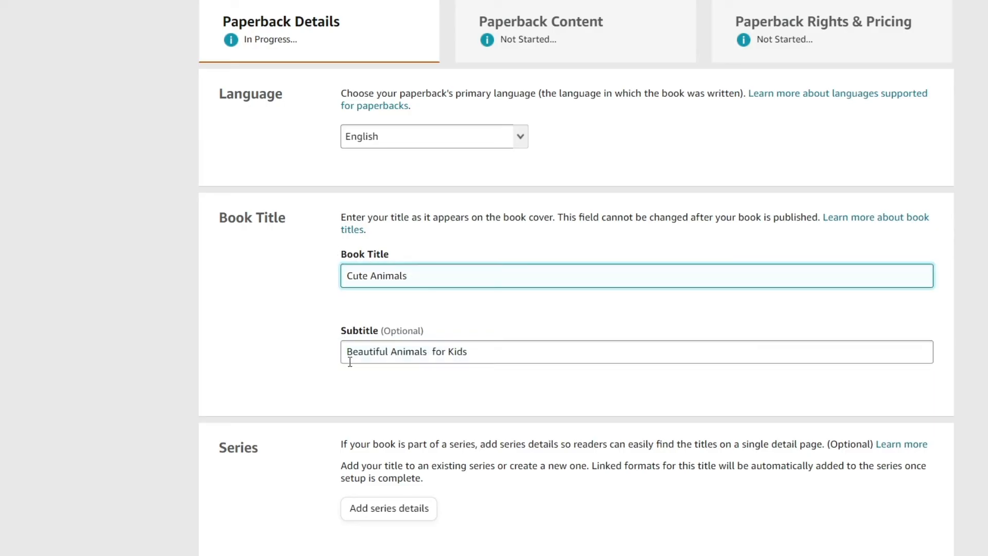
Shorten the book title to "Cute Animals" and change the subtitle to "Coloring Book for Kids Age 8-14"
left_click(346, 357)
type("Coloring Book")
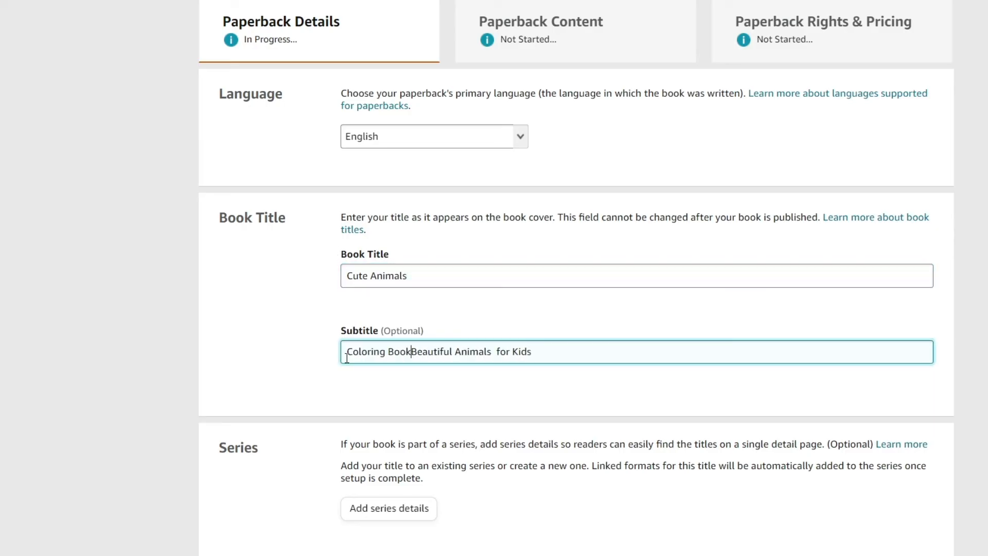
key("Delete")
key("Delete")
key("Delete")
key("Delete")
key("Delete")
key("Delete")
key("Delete")
key("Delete")
key("Delete")
key("Delete")
key("Delete")
key("Delete")
key("Delete")
key("Delete")
key("Delete")
key("Delete")
key("Delete")
key("Delete")
left_click(484, 352)
type("a")
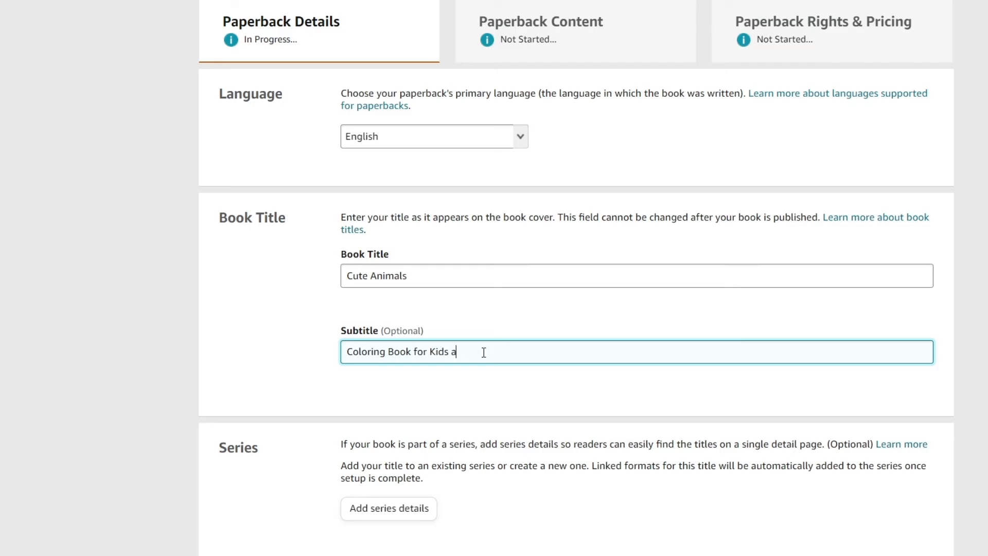
type("Age 8-14")
Examine how the Relaxing Flowers listing on Amazon words its title and subtitle, and return to the paperback details
scroll(483, 352, "down", 1)
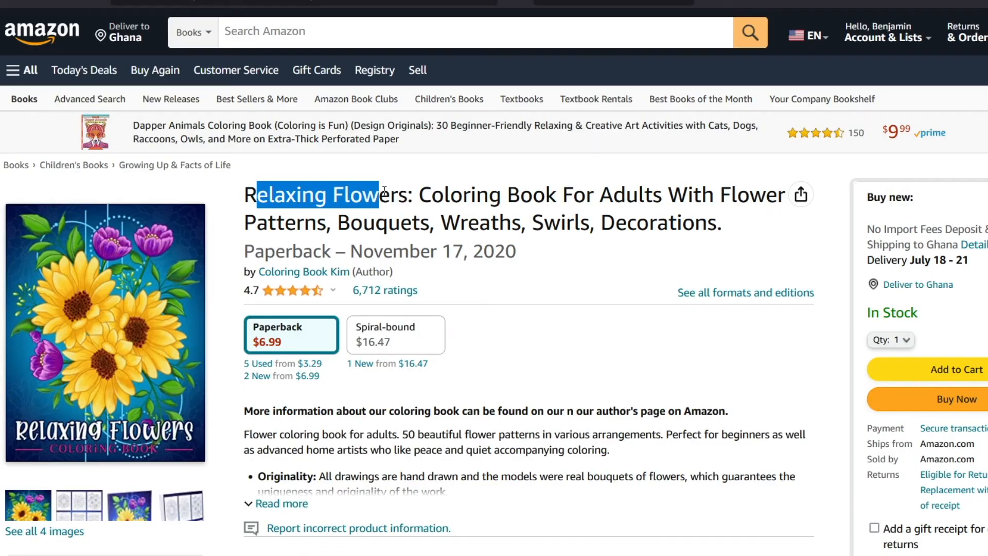
left_click_drag(378, 198, 574, 235)
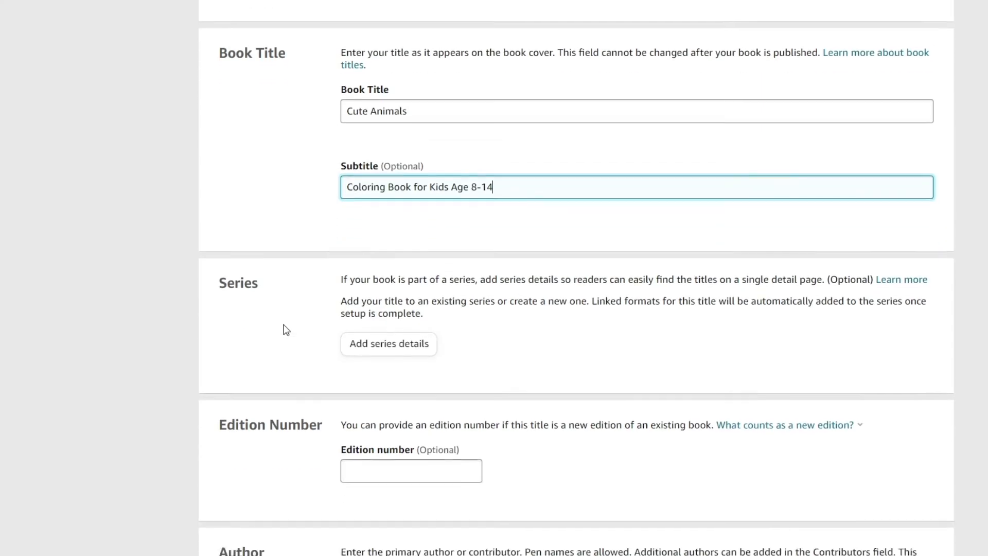
scroll(283, 329, "down", 1)
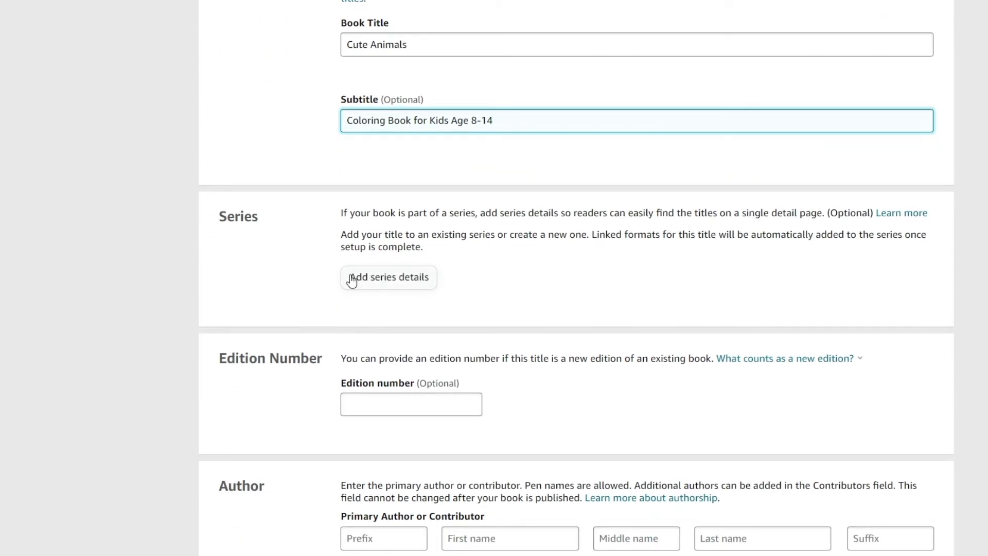
Enter the author's first and last name and write a bulleted description covering 30 easy-to-color illustrations, the animals, single-sided pages and 8.5 x 11 inch size
scroll(281, 236, "down", 3)
scroll(277, 217, "down", 3)
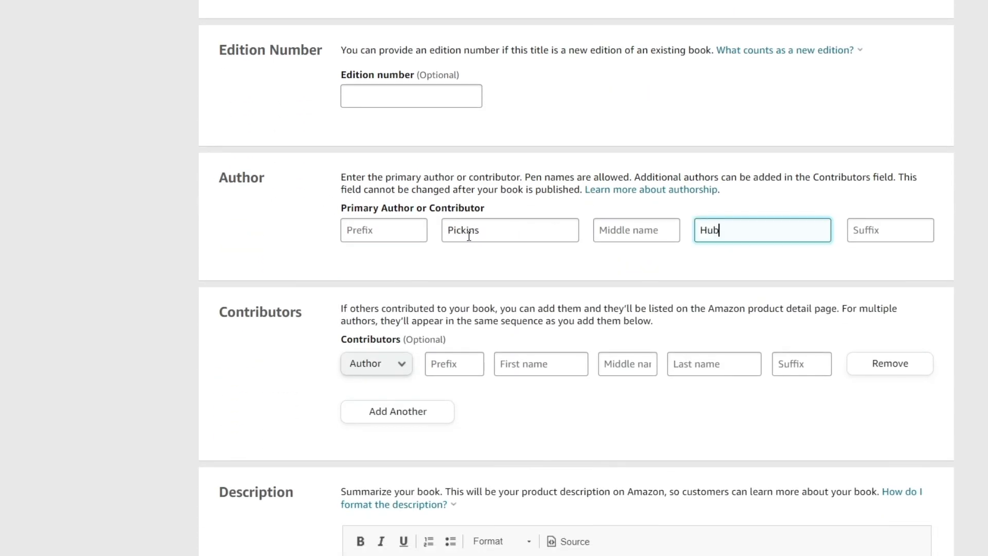
scroll(344, 187, "down", 3)
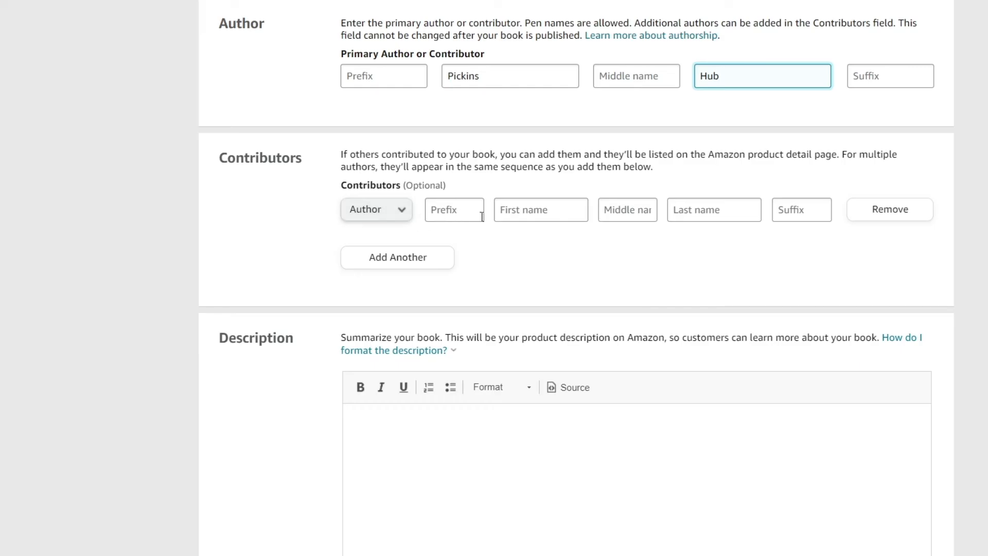
scroll(496, 268, "down", 3)
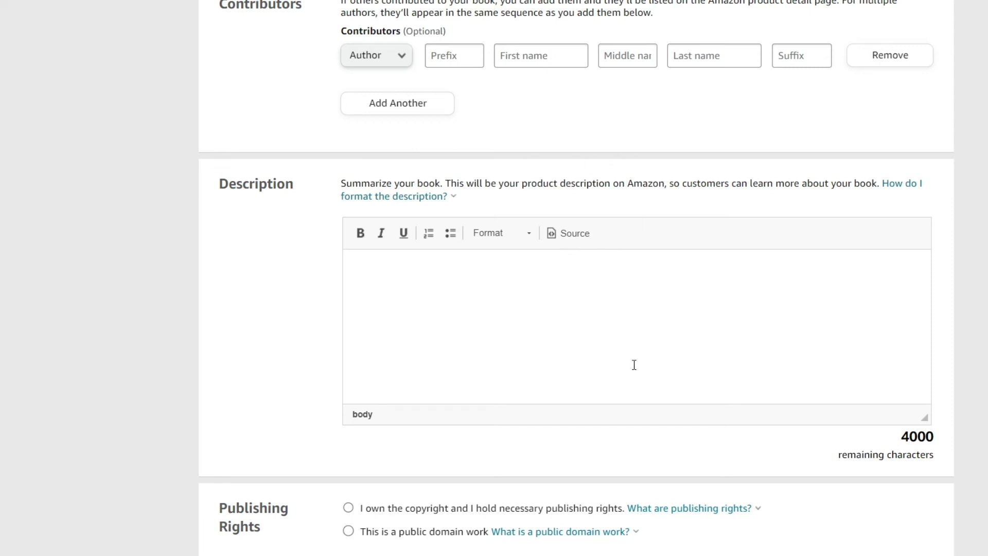
type("In this book you will find: 30 easy-to-color illustrations: 30 different designs for kids to color. Dog, Cat, Lion, Bear, Cow, Hippo, Donkey, Deer, Monkey and so much more. Single-sided and to prevent bleed through to other pages. A nice large size 8.5 x 11 inches to enjoy while coloring. Grab your favorite set of coloring tools and let's get started!")
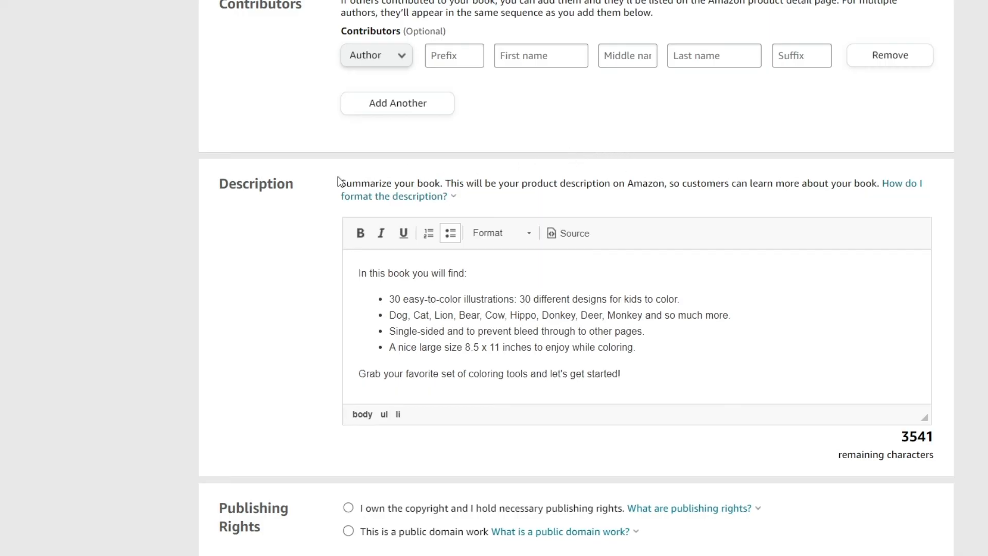
Declare ownership of the copyright and publishing rights, and answer No to adult-only content
scroll(338, 180, "down", 6)
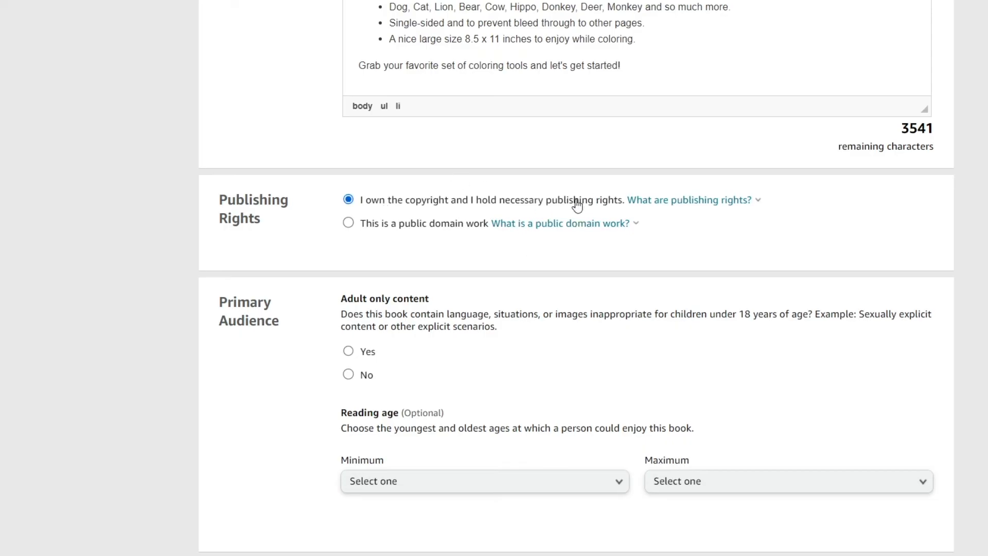
scroll(436, 223, "down", 3)
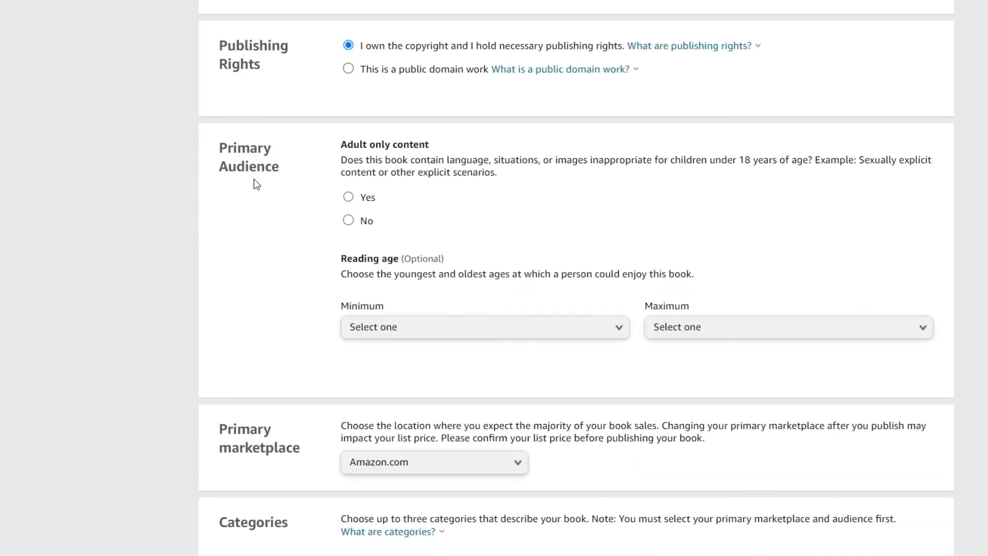
left_click(349, 220)
Check the available primary marketplaces and keep Amazon.com selected
scroll(237, 215, "down", 4)
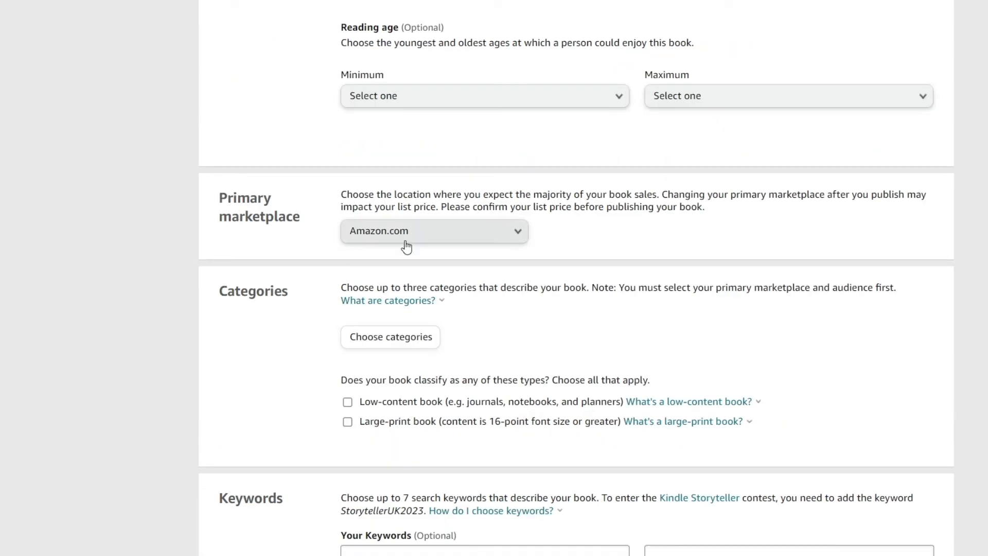
left_click(385, 236)
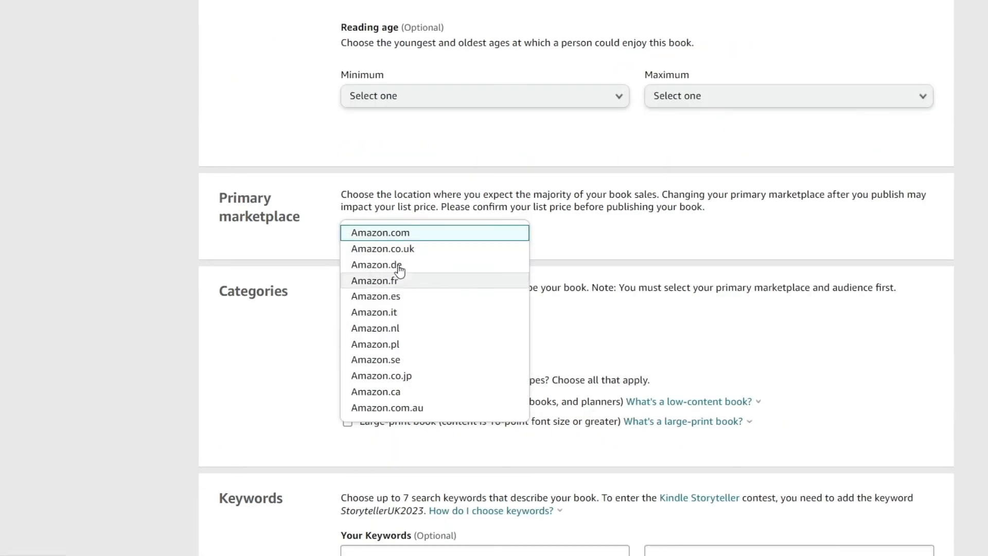
left_click(554, 245)
Set the book's category to Children's Books with the subcategories Animals and Mammals
scroll(365, 296, "down", 2)
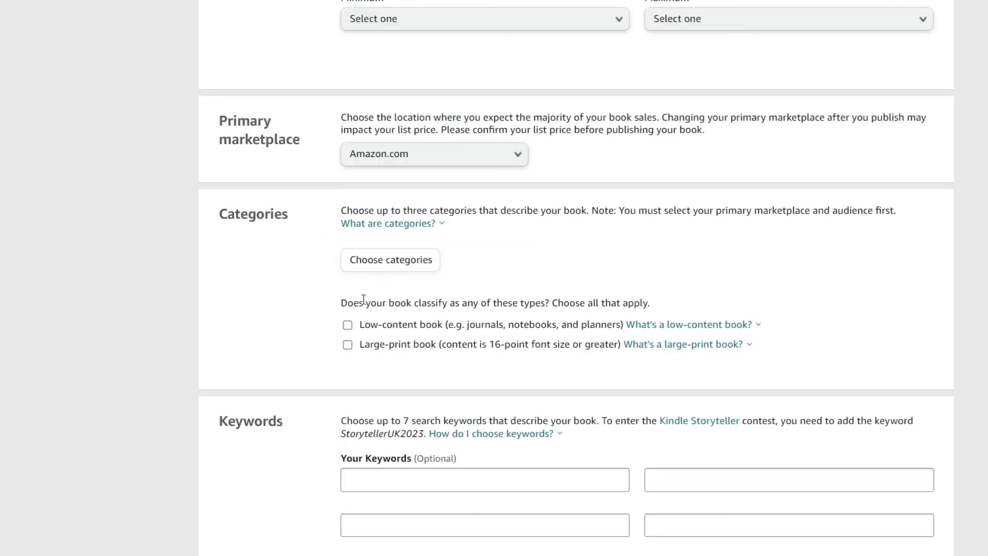
left_click(385, 260)
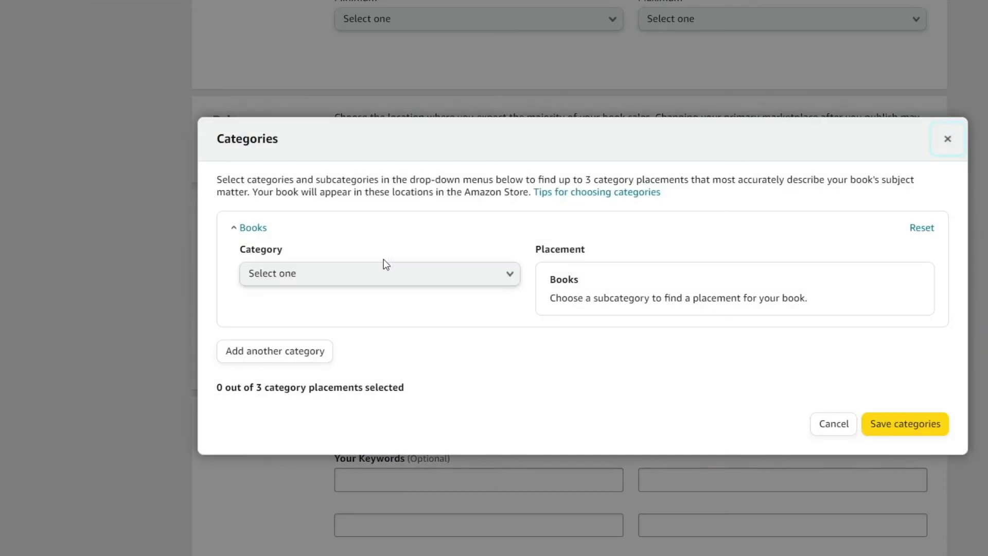
left_click(383, 263)
left_click(316, 355)
left_click(282, 324)
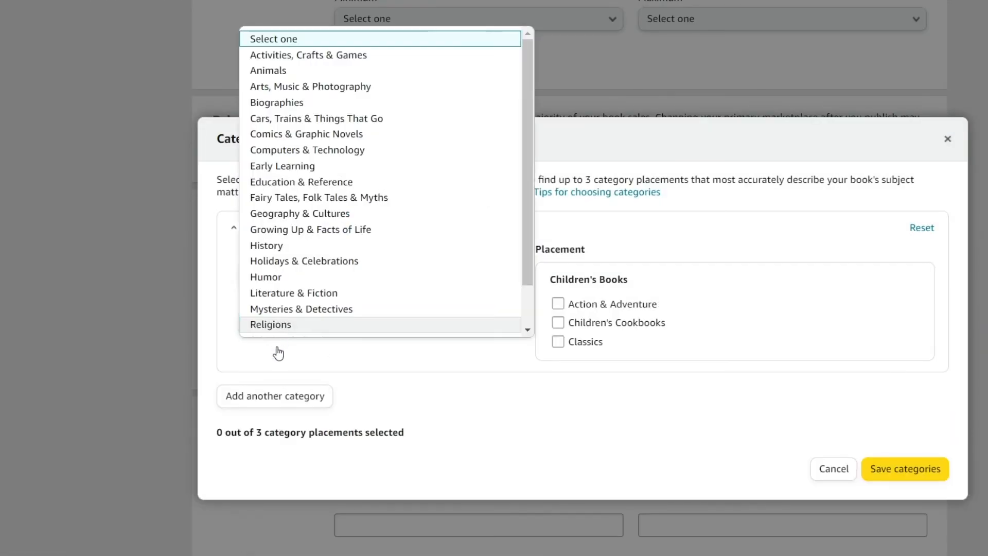
left_click(270, 55)
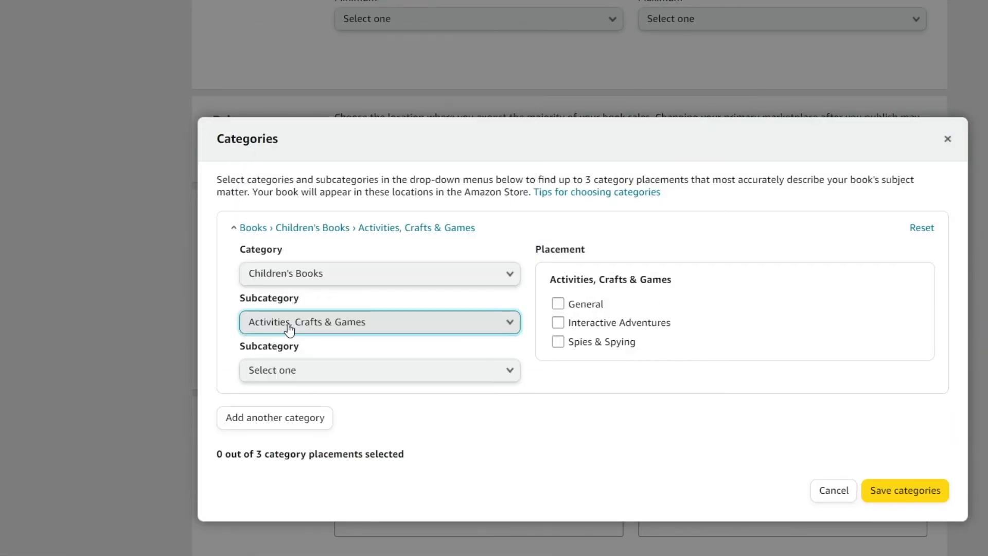
left_click(289, 330)
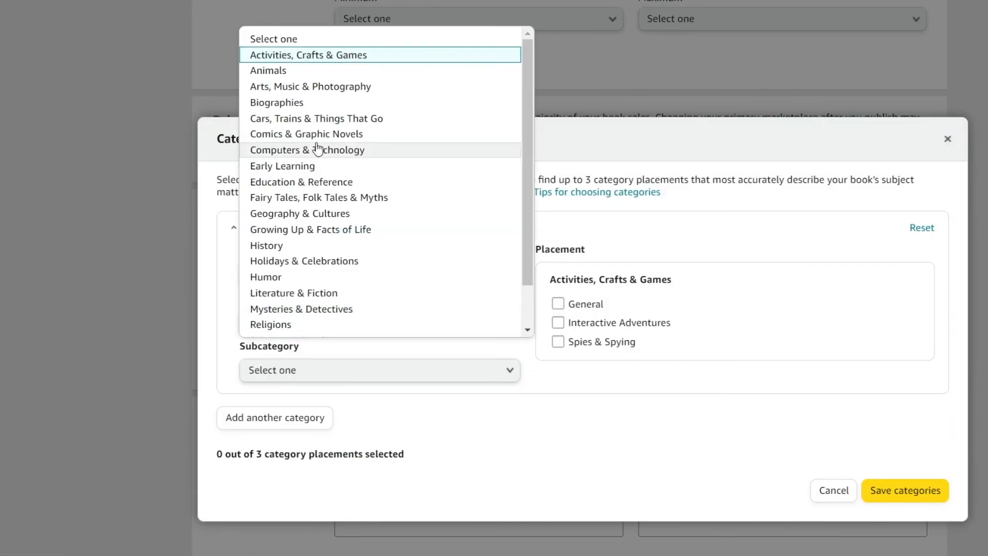
left_click(282, 74)
left_click(443, 370)
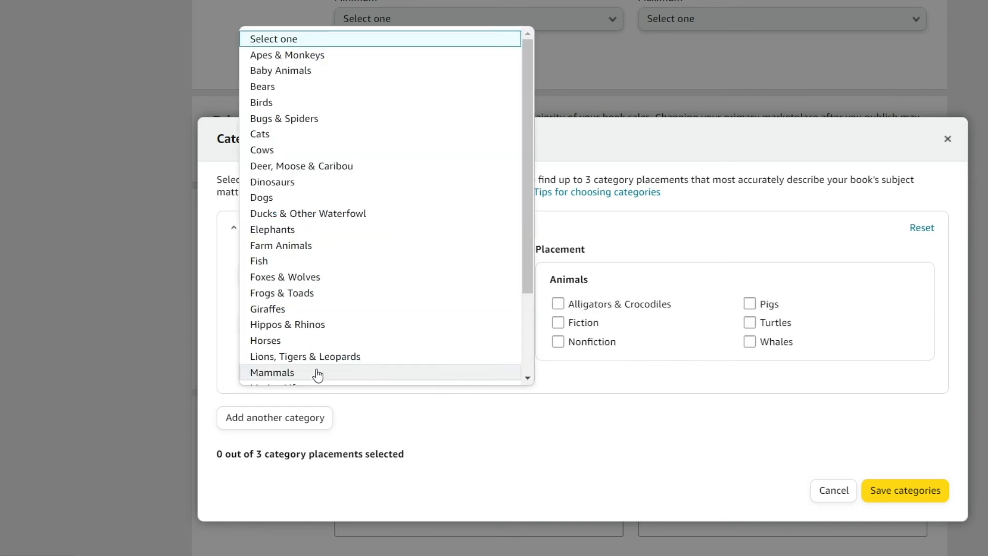
left_click(287, 373)
Select both the Fiction and Nonfiction placements under Mammals and save the categories
left_click_drag(587, 323, 570, 323)
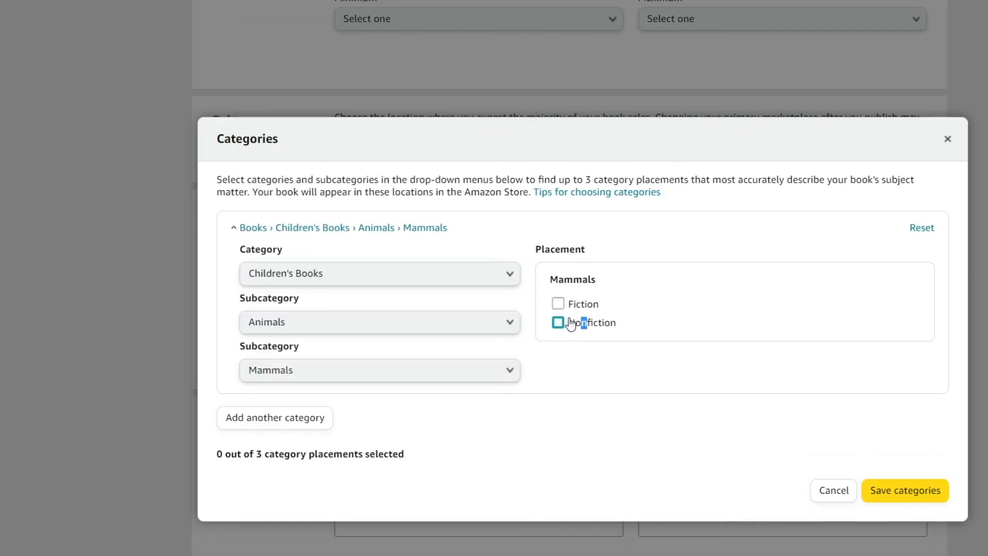
left_click(570, 323)
left_click(564, 305)
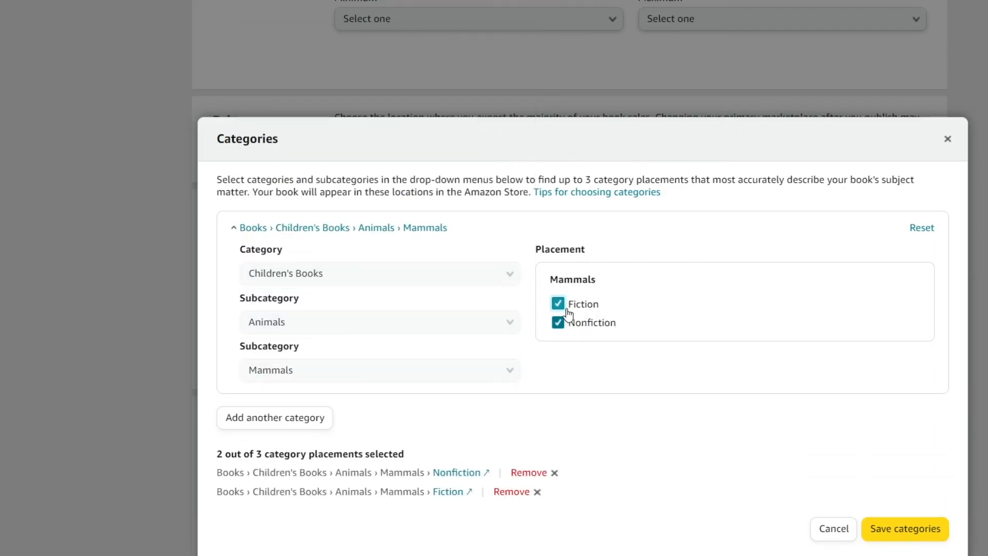
left_click(902, 530)
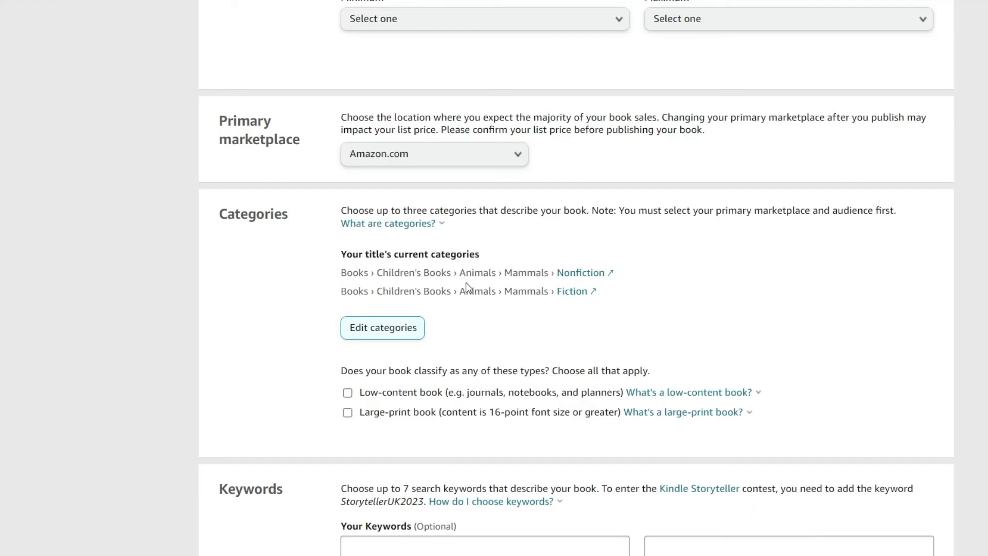
Switch to Book Bolt's keyword results for "animal coloring" and sort them by Amazon search volume, highest first
scroll(322, 370, "down", 6)
left_click(387, 243)
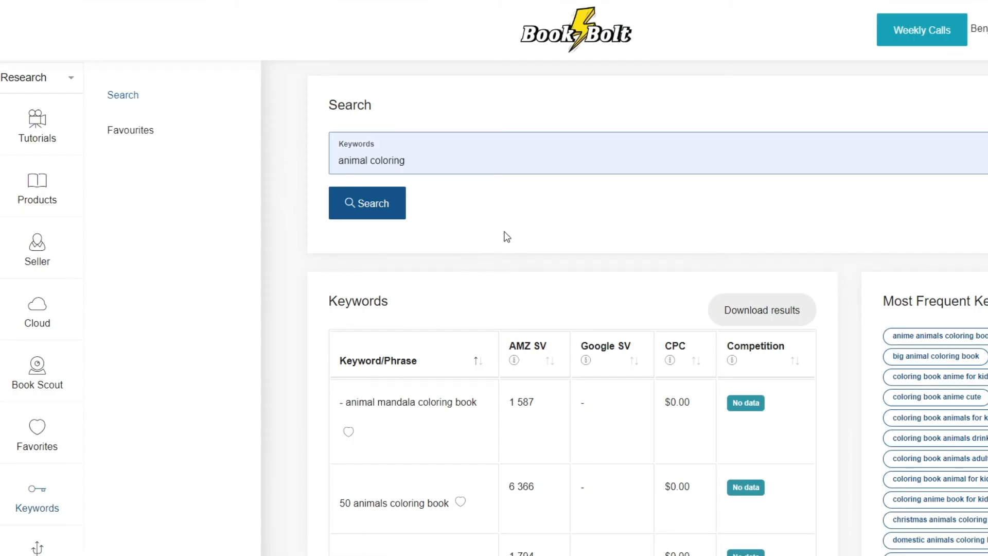
scroll(507, 236, "down", 5)
left_click(525, 125)
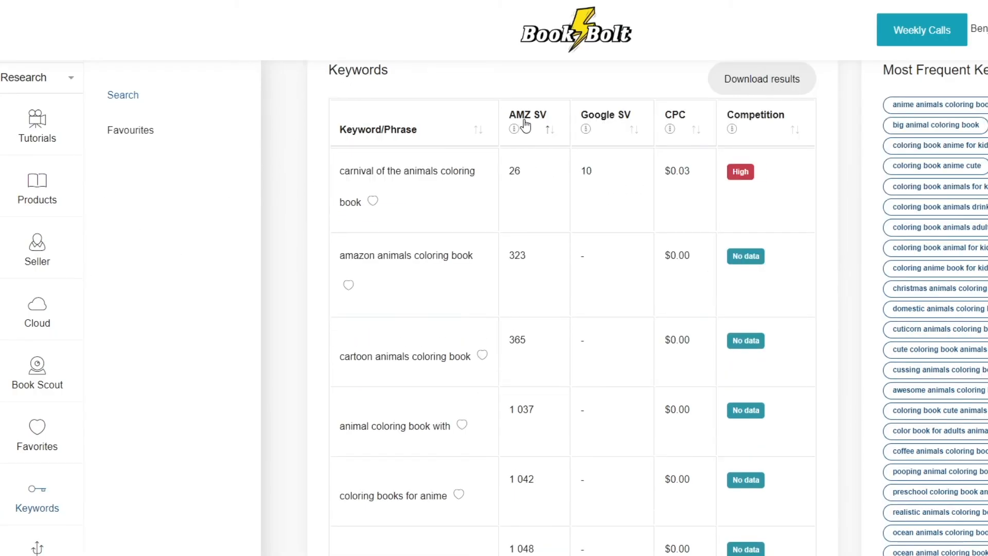
left_click(525, 125)
Fill the seven KDP keyword fields with phrases such as "cute animals coloring book" and "coloring books for kids", and continue to the paperback content
triple_click(387, 186)
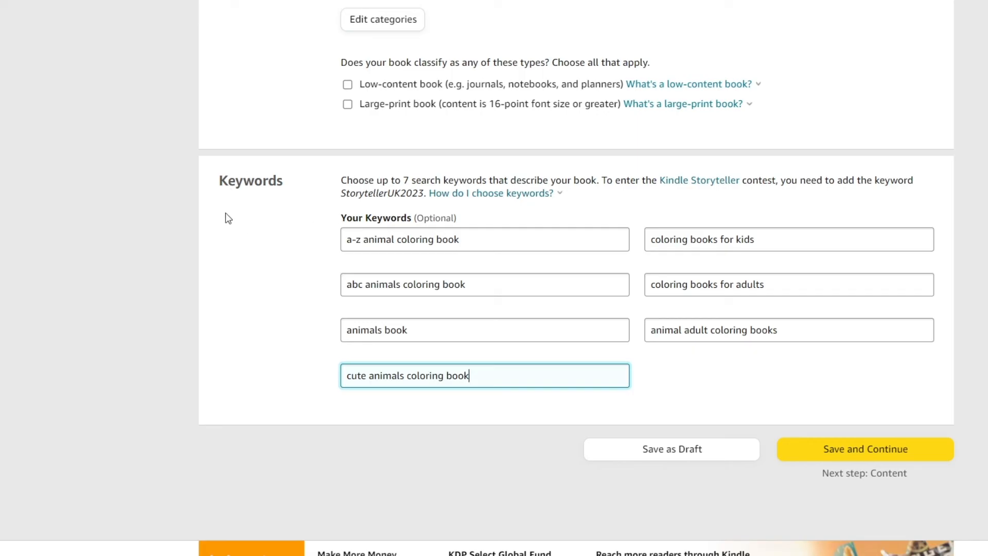
left_click(881, 450)
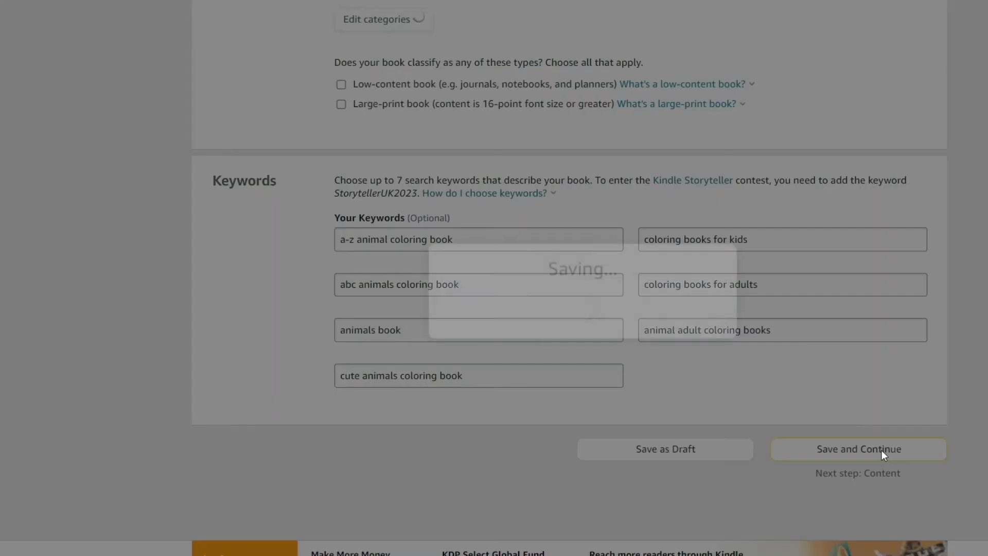
Assign a free KDP ISBN to the paperback
scroll(568, 212, "down", 2)
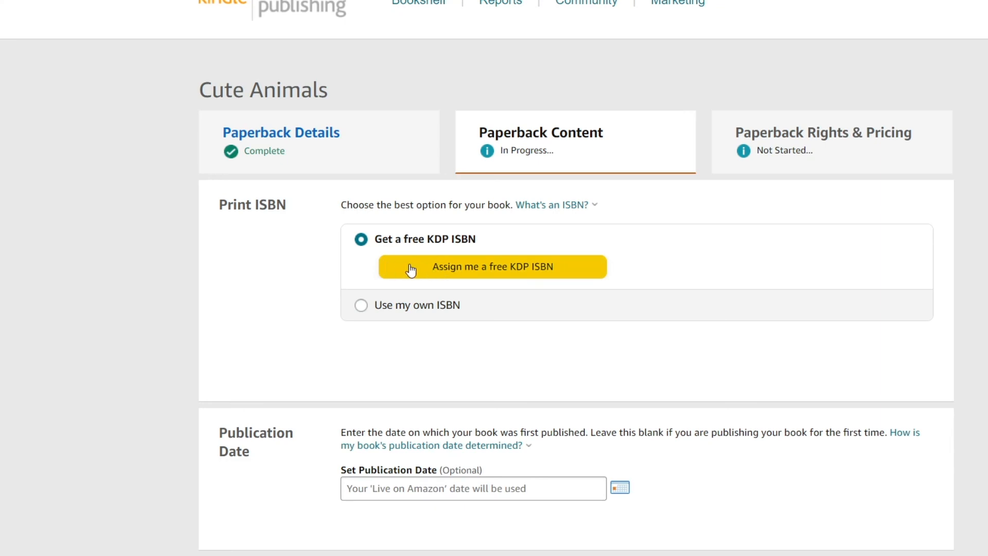
left_click(476, 267)
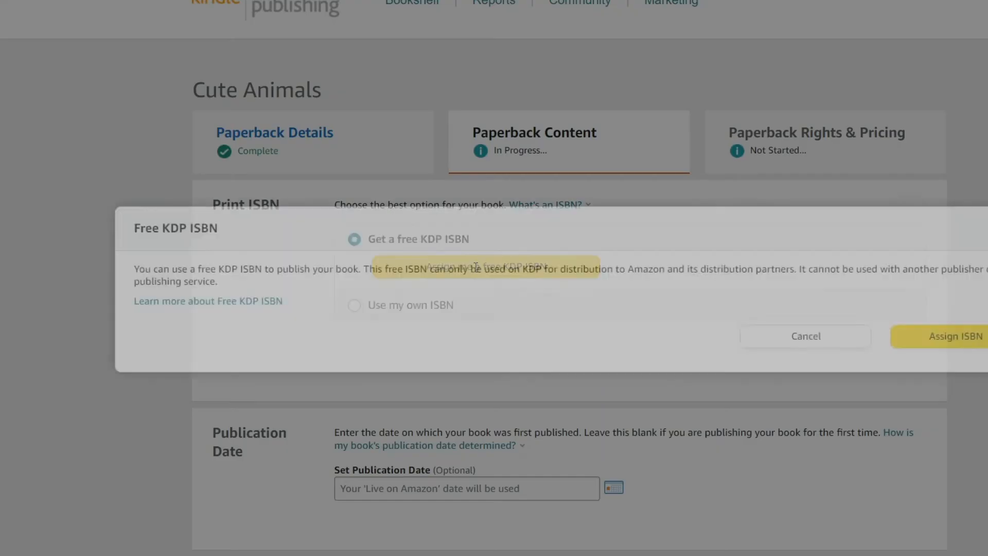
left_click(939, 335)
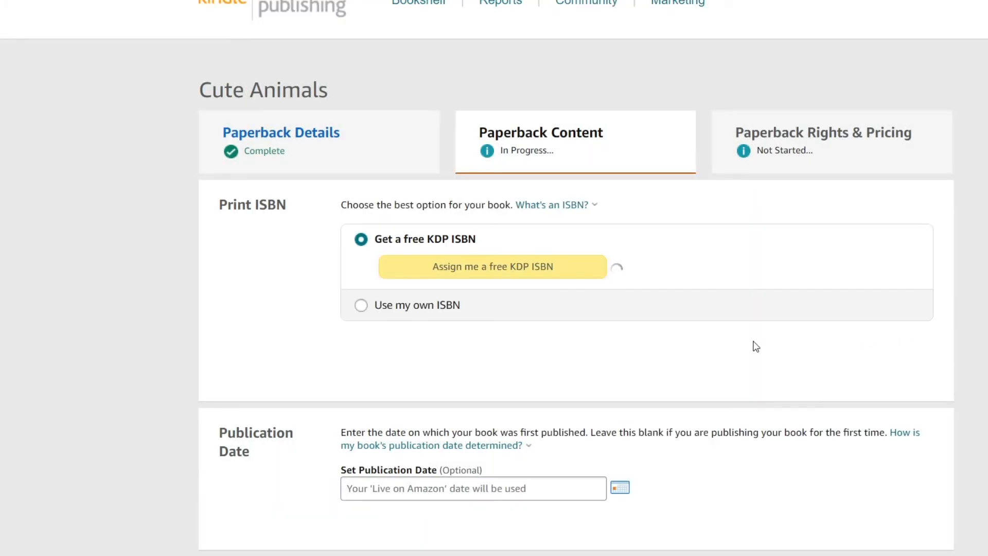
Set the paperback's trim size to 8.5 x 11 in and its bleed setting to No Bleed
scroll(679, 307, "down", 5)
scroll(476, 253, "down", 6)
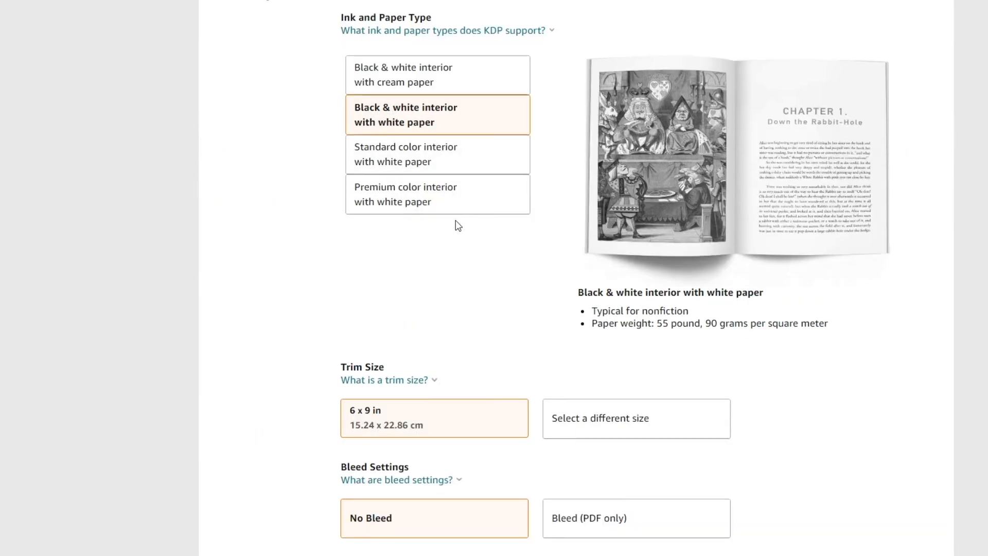
scroll(457, 226, "down", 3)
left_click(392, 277)
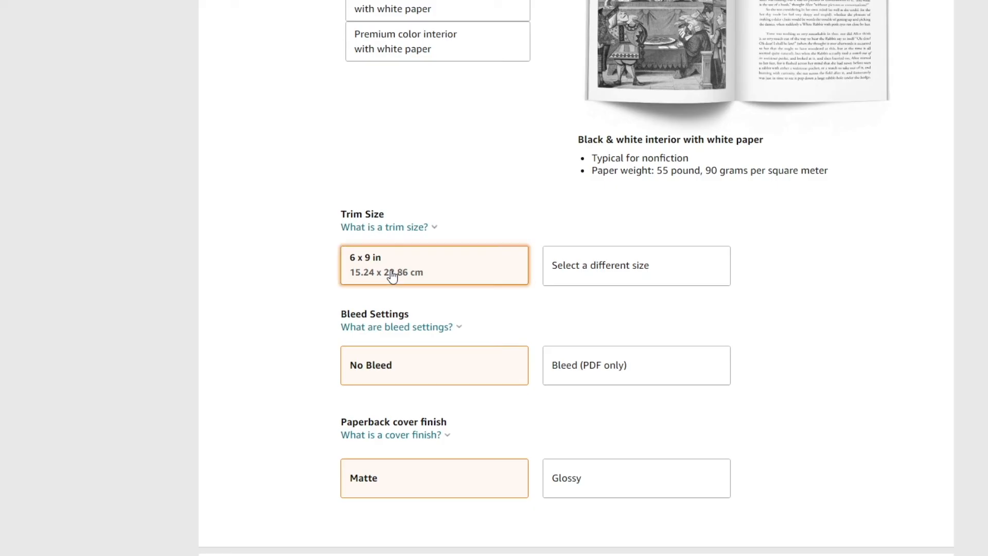
left_click(626, 271)
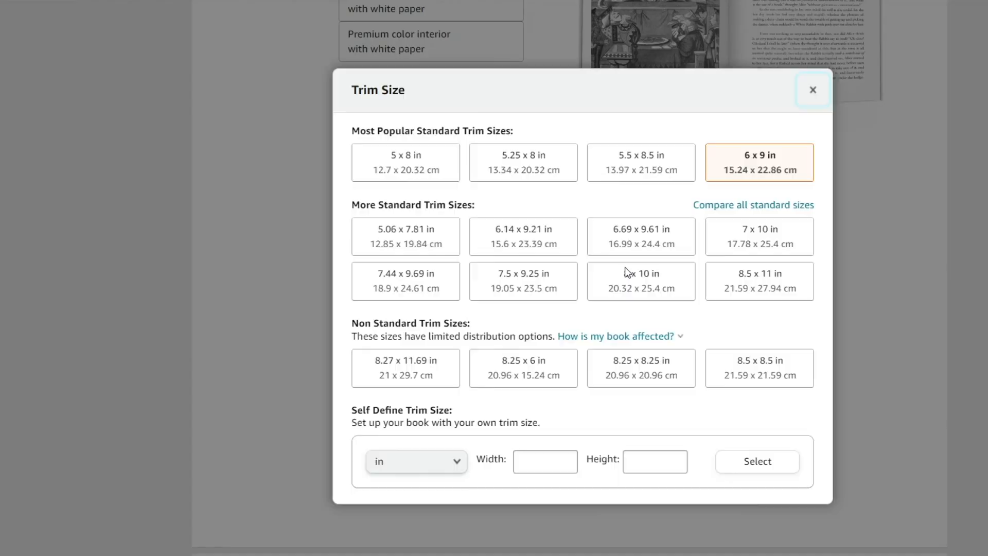
left_click(759, 281)
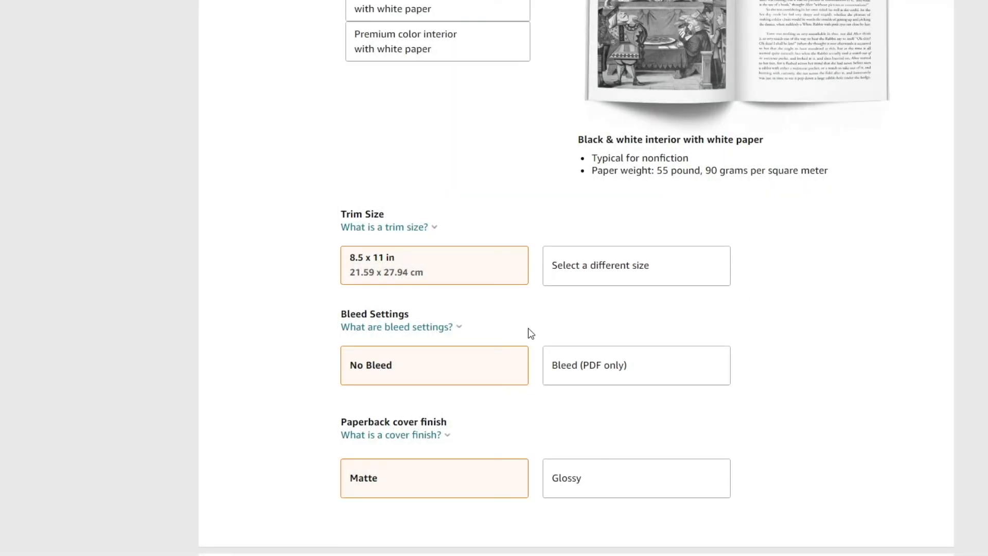
left_click(561, 363)
left_click(461, 360)
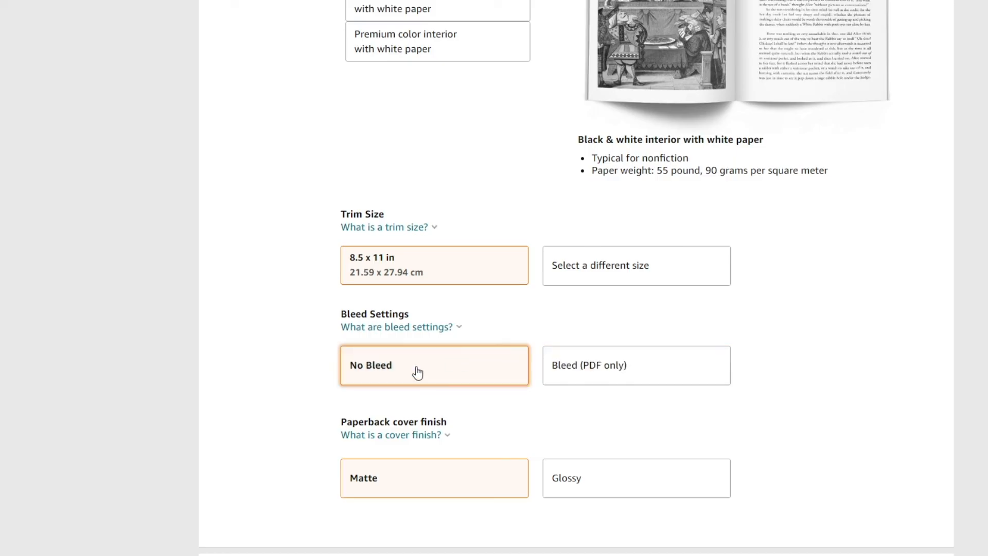
Upload the Paperback Interior PDF of the animal coloring book as the paperback manuscript
scroll(417, 373, "down", 3)
scroll(368, 324, "down", 6)
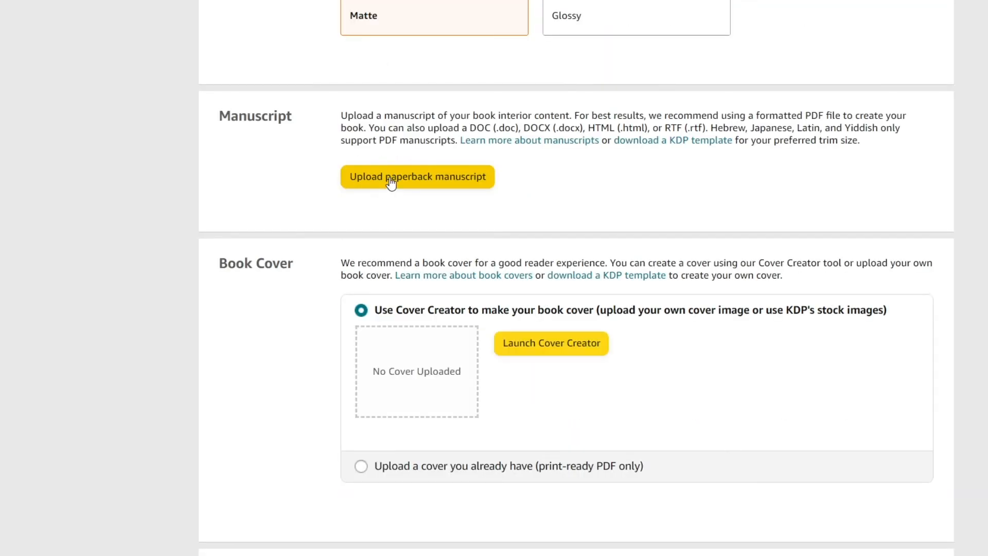
left_click(427, 181)
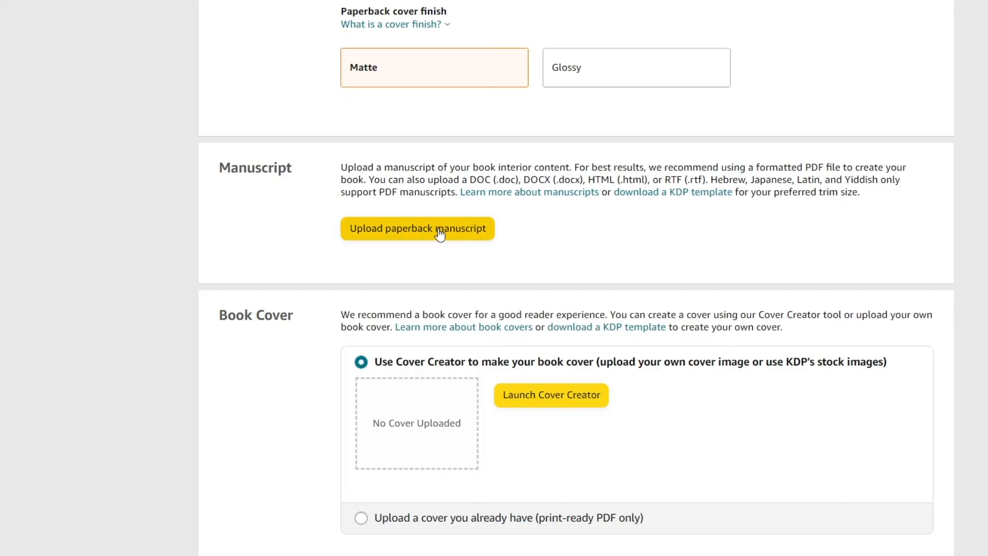
Choose to use an existing print-ready cover and upload "Paperback Cover (Animal_Coloring_boo) 8_5X11 30 pages Bleed CMYK.pdf"
scroll(459, 240, "down", 3)
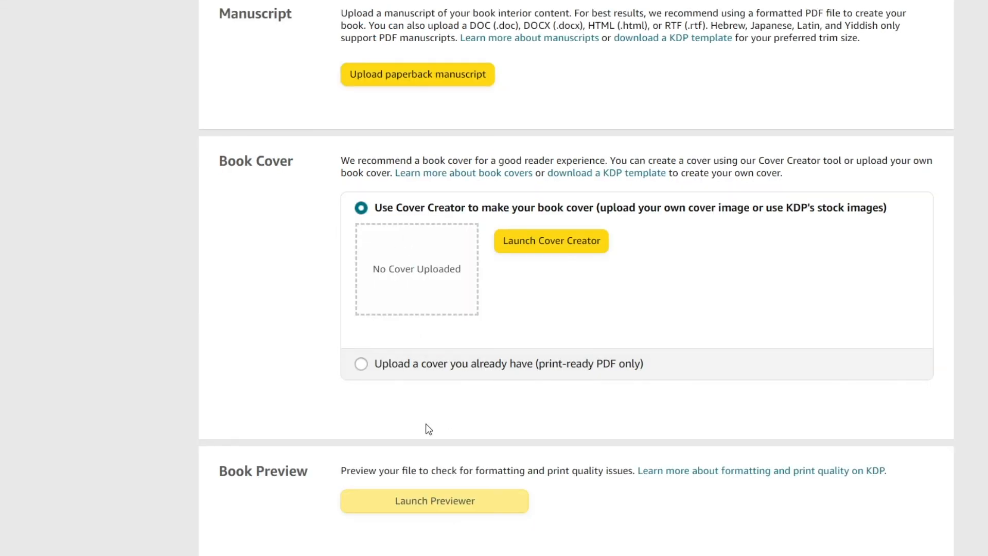
left_click(396, 368)
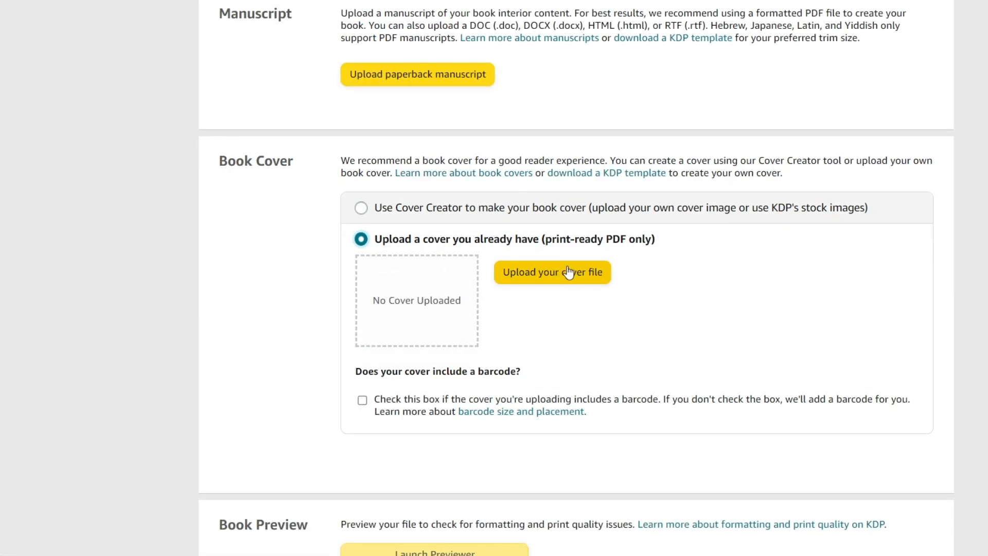
left_click(548, 272)
left_click(325, 113)
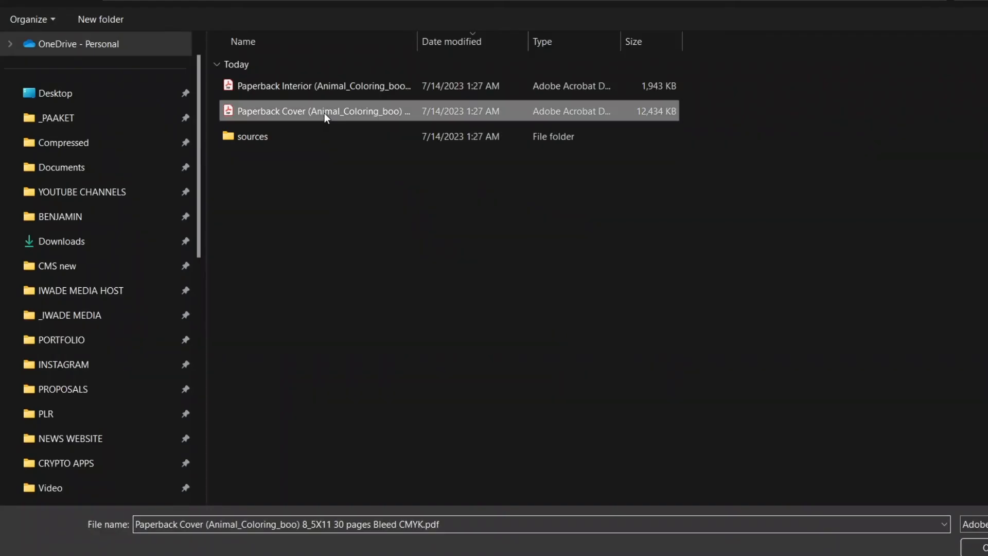
double_click(326, 113)
scroll(565, 333, "down", 2)
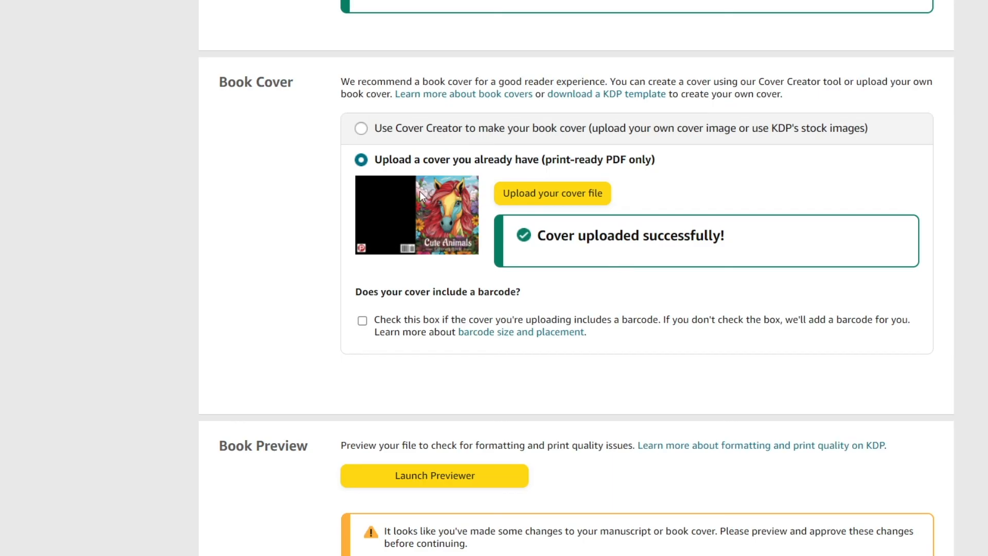
Open the print preview of the paperback and page through its cover and interior to check the layout
scroll(418, 190, "down", 3)
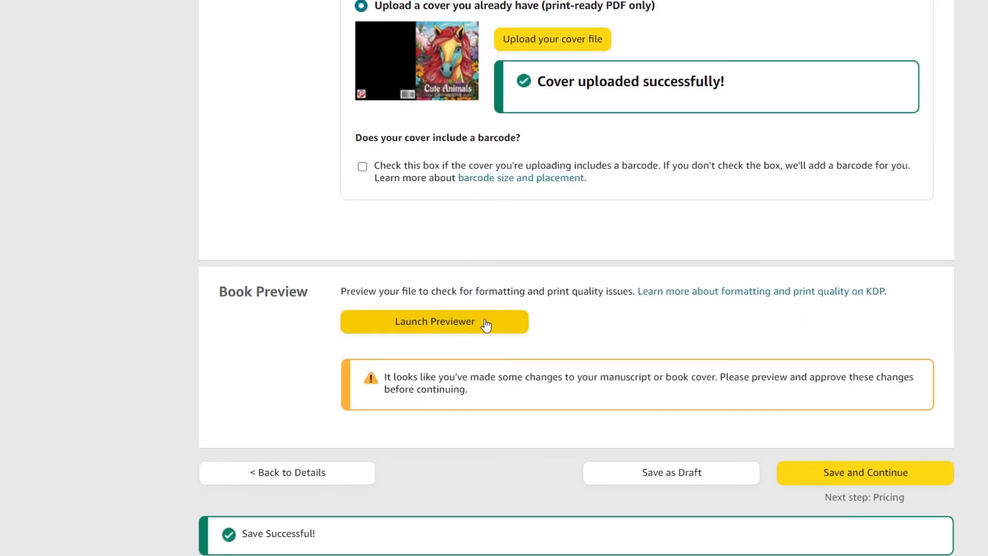
left_click(410, 324)
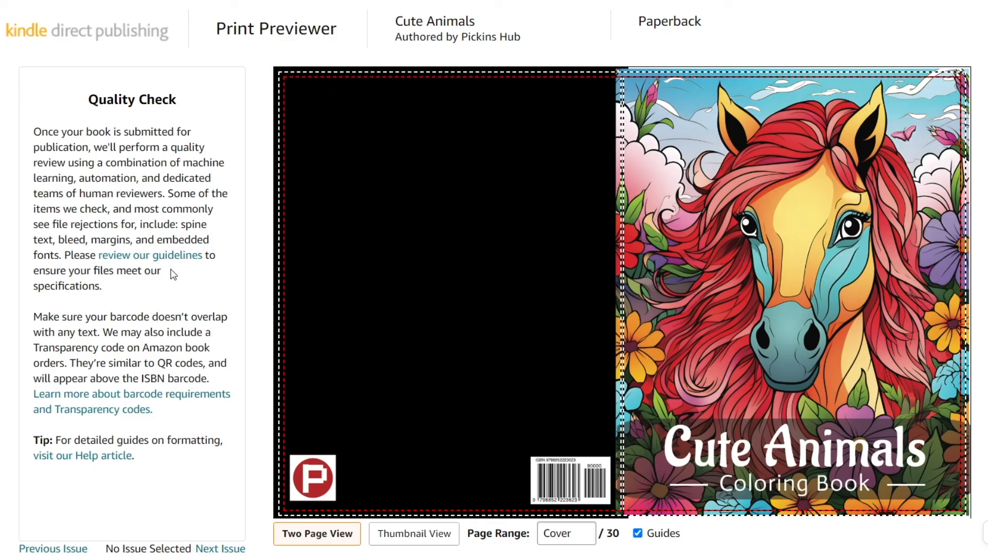
left_click(947, 262)
left_click(947, 261)
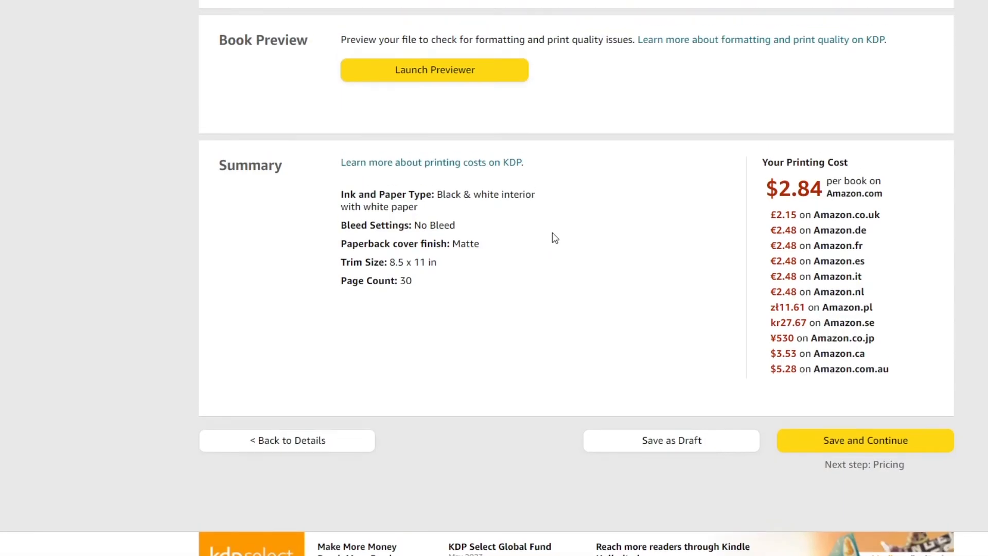
Save the paperback content, continue to pricing, and set the Amazon.com list price to 6.99 USD
scroll(551, 236, "up", 1)
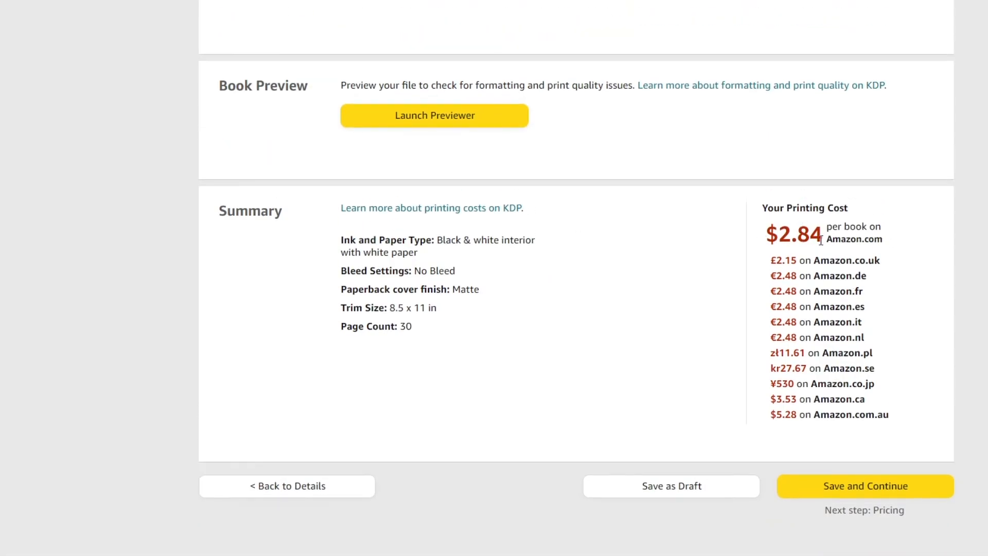
left_click(876, 485)
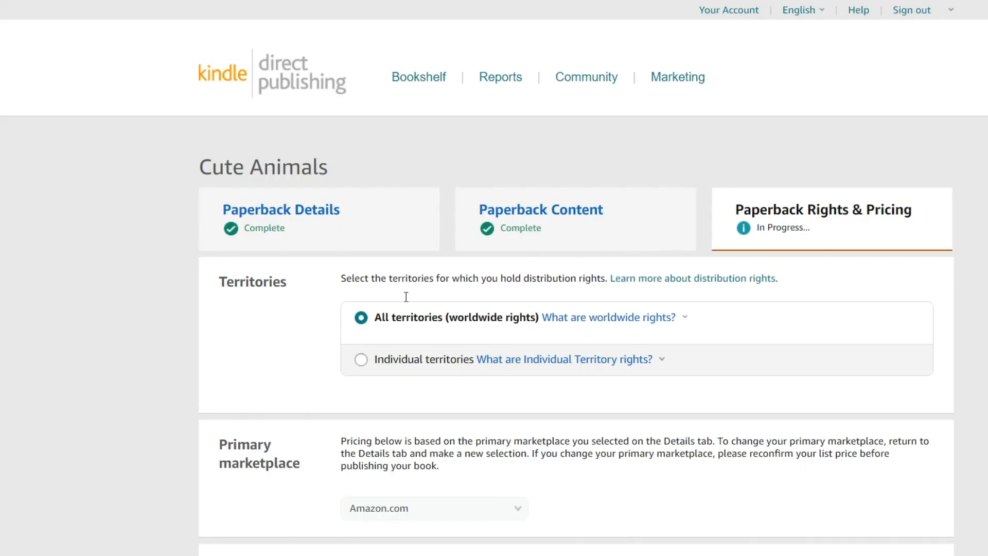
scroll(376, 303, "down", 4)
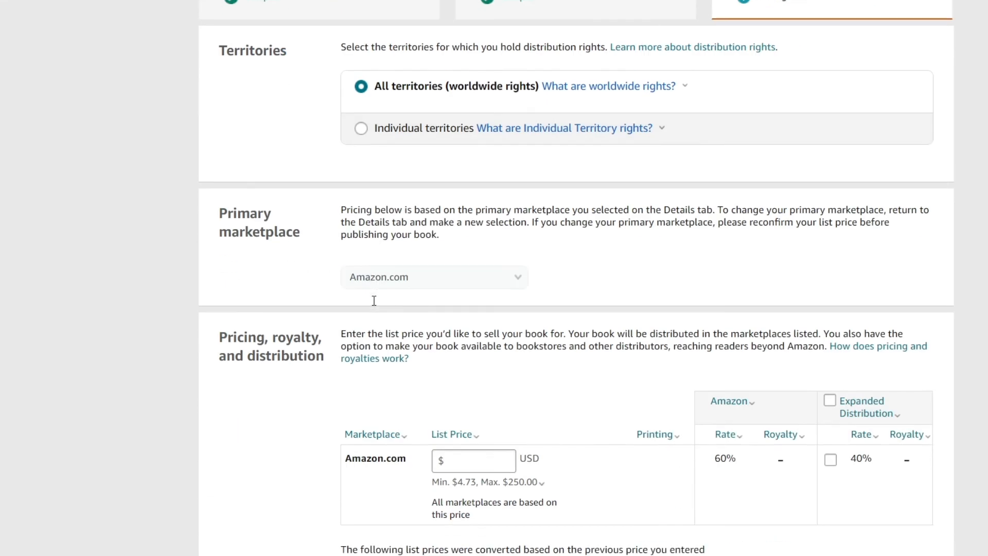
scroll(385, 299, "down", 3)
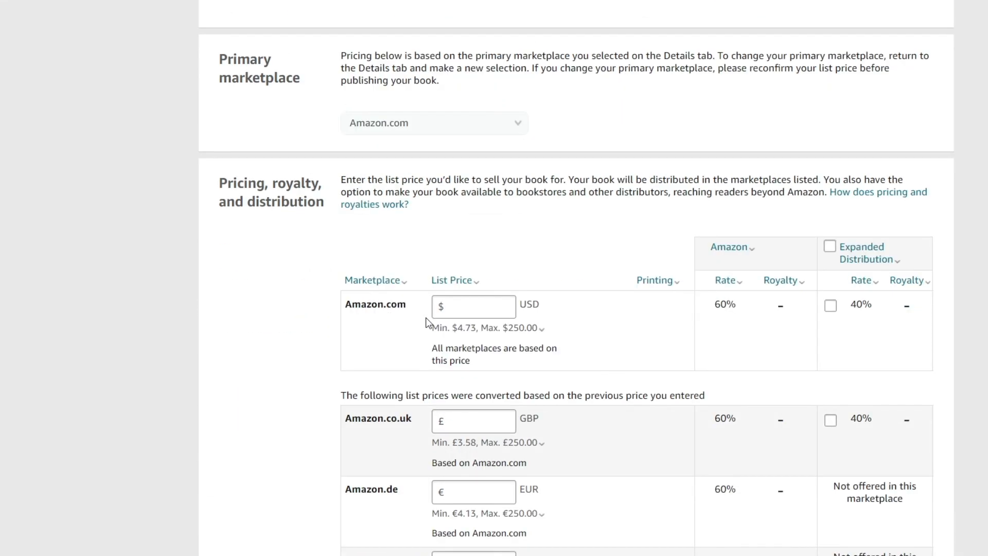
left_click(467, 311)
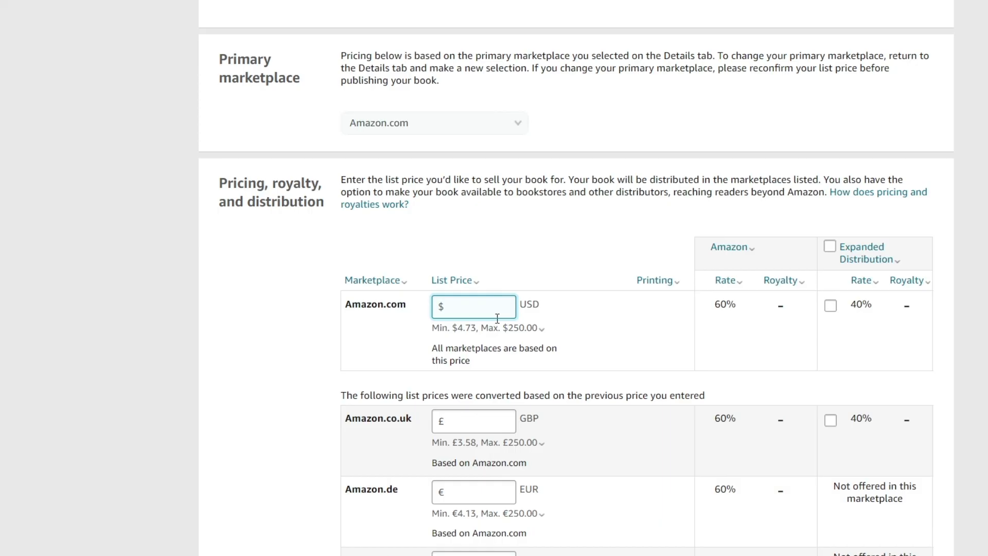
type("6")
type(".99")
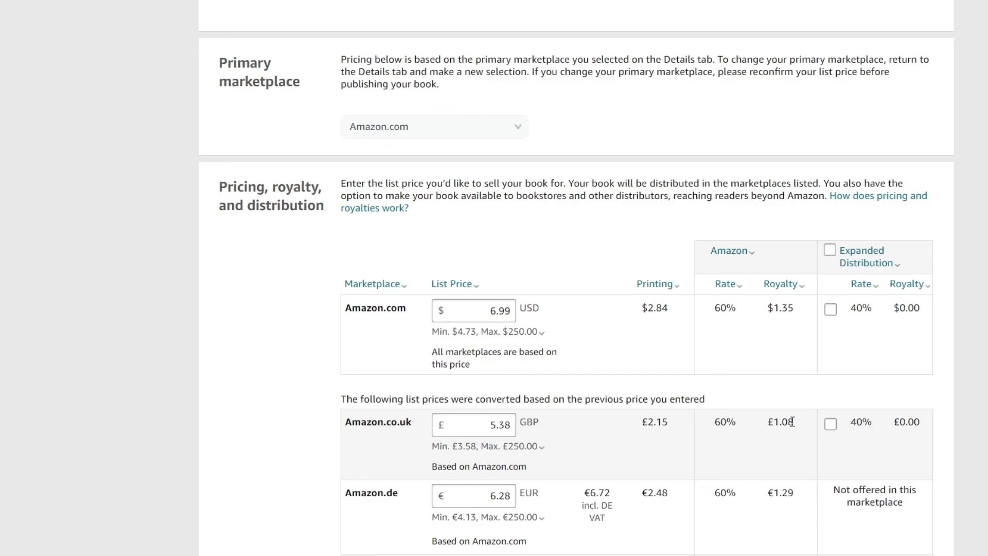
Review the converted marketplace prices and save the paperback's rights and pricing as a draft
scroll(512, 371, "down", 4)
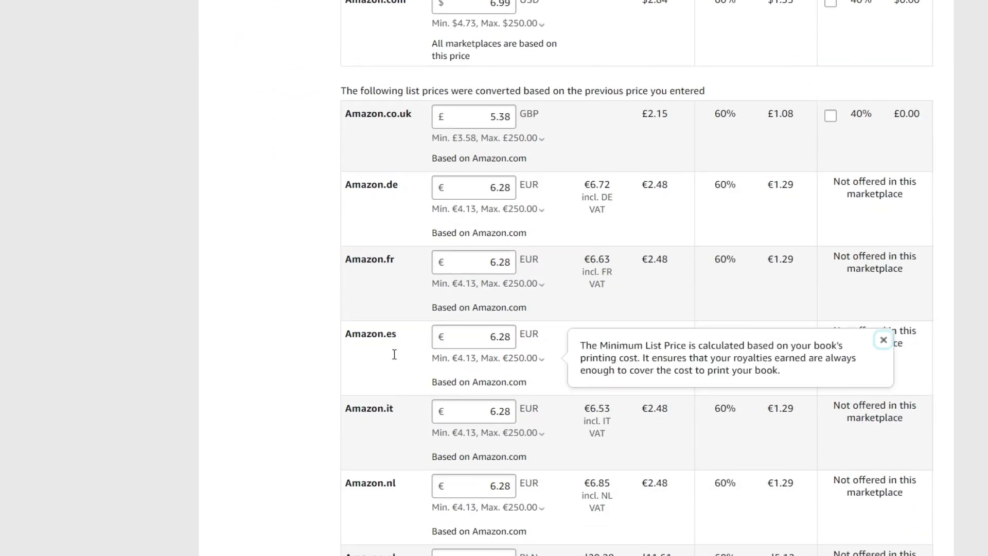
scroll(565, 256, "down", 12)
scroll(647, 287, "up", 1)
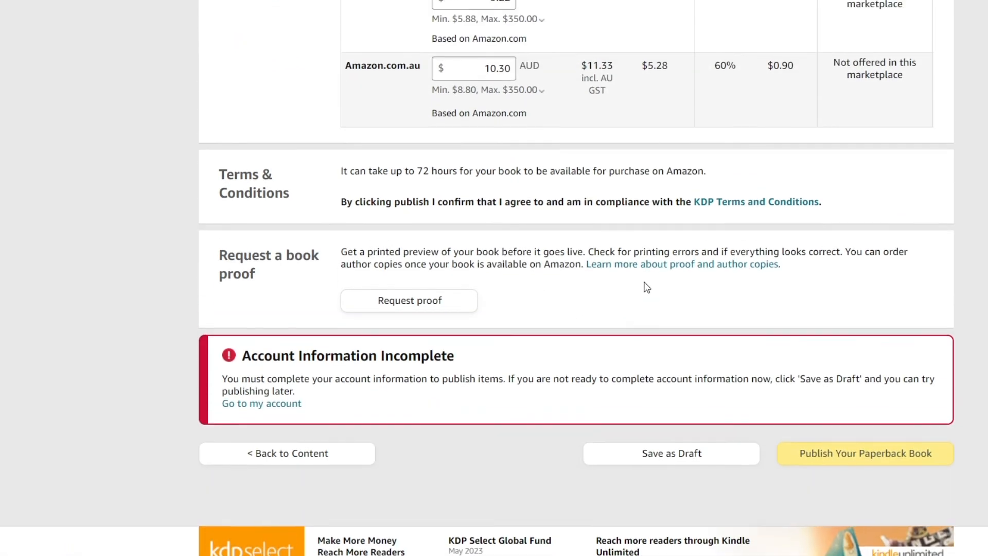
scroll(646, 287, "up", 2)
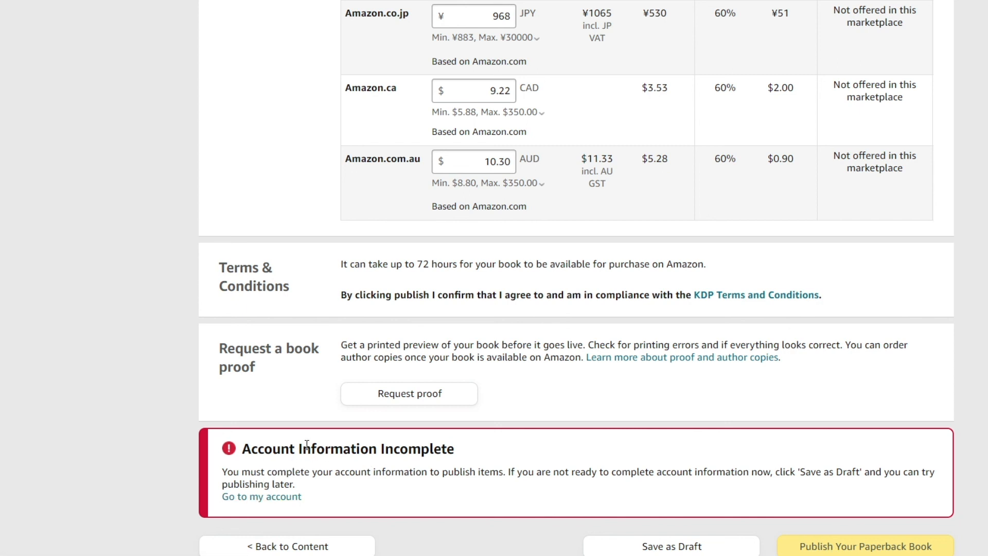
left_click(676, 545)
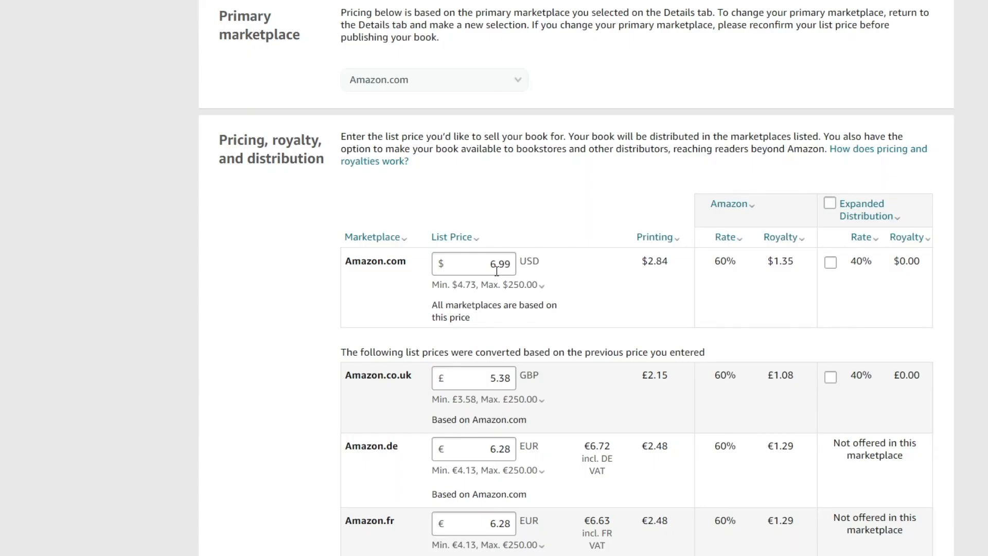
Submit the Cute Animals paperback for publication
scroll(495, 267, "down", 20)
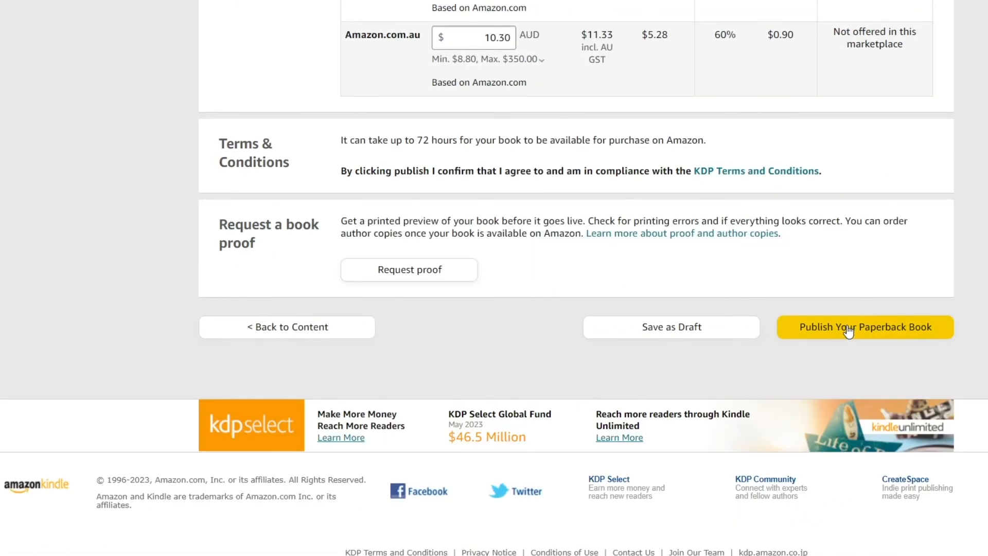
left_click(848, 332)
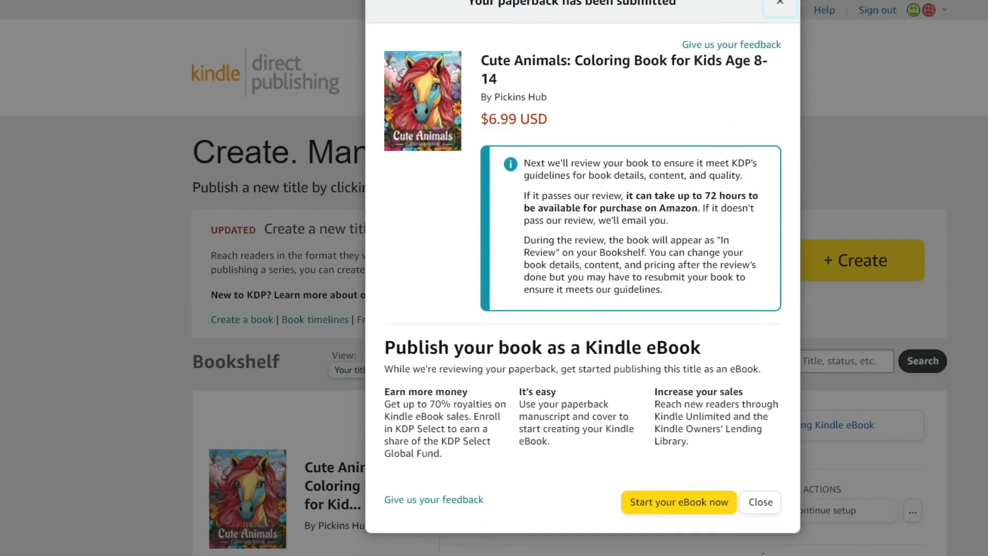